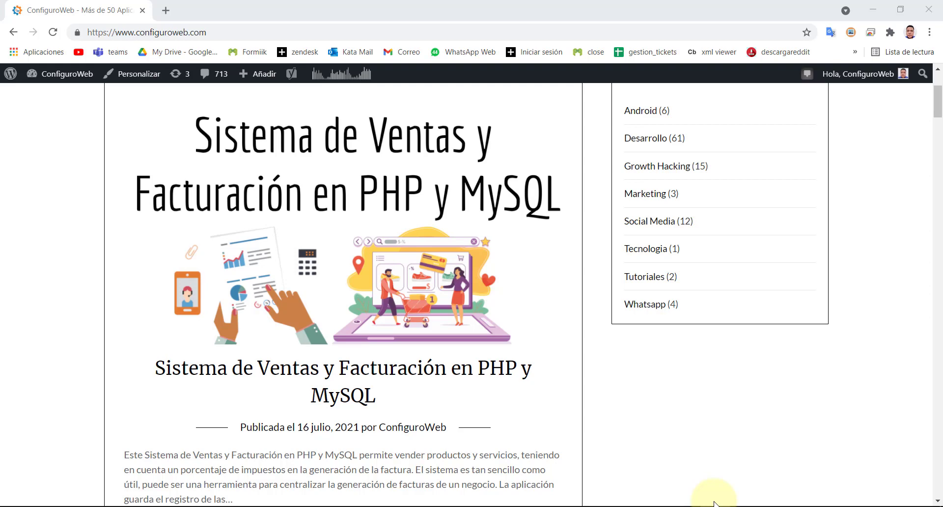
- Open the full post "Sistema de Ventas y Facturación en PHP y MySQL" from the blog's home page
scroll(720, 478, "down", 2)
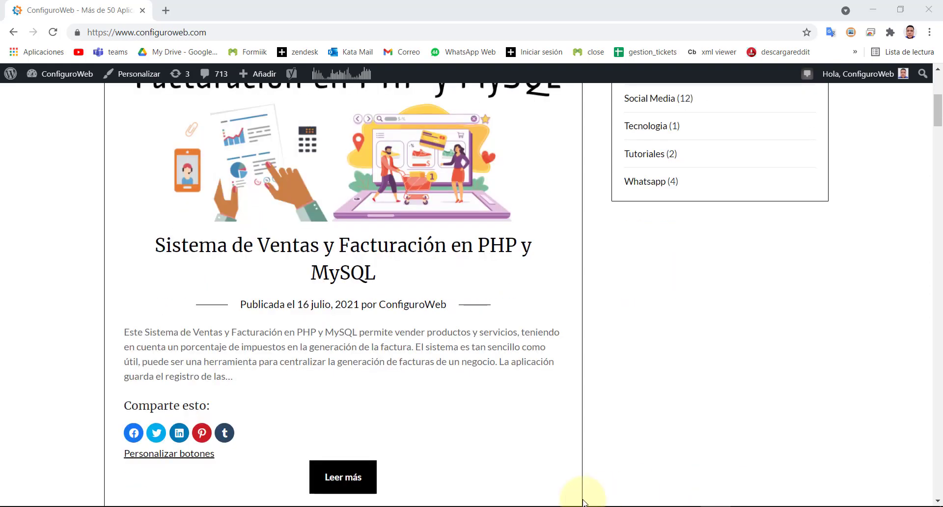
scroll(583, 501, "up", 2)
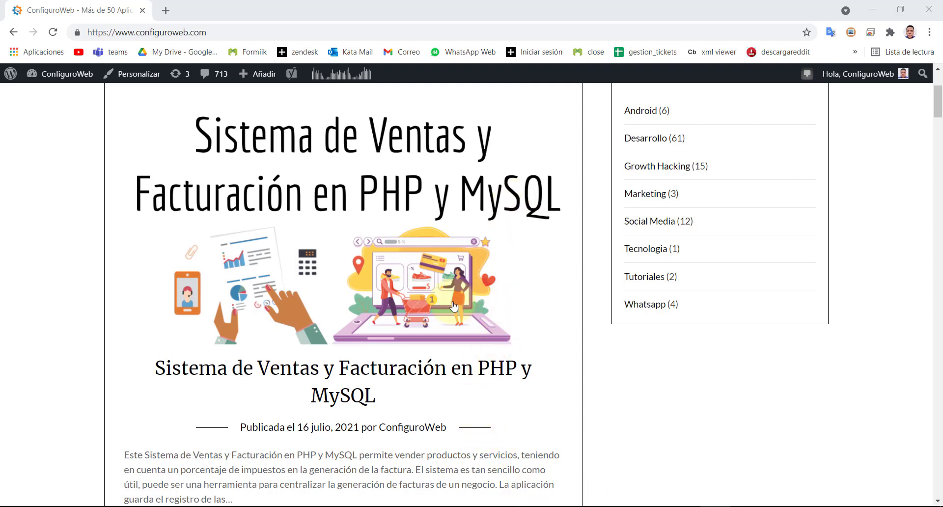
scroll(370, 274, "down", 3)
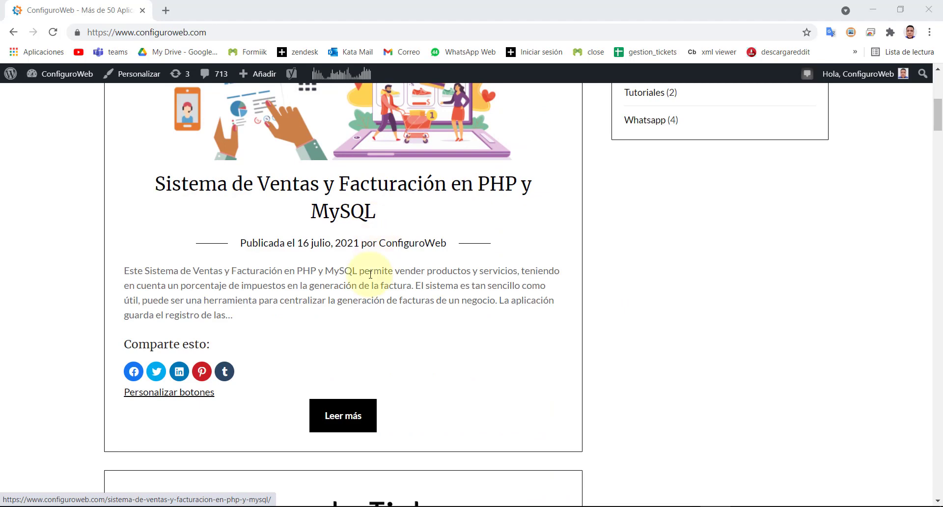
left_click(349, 423)
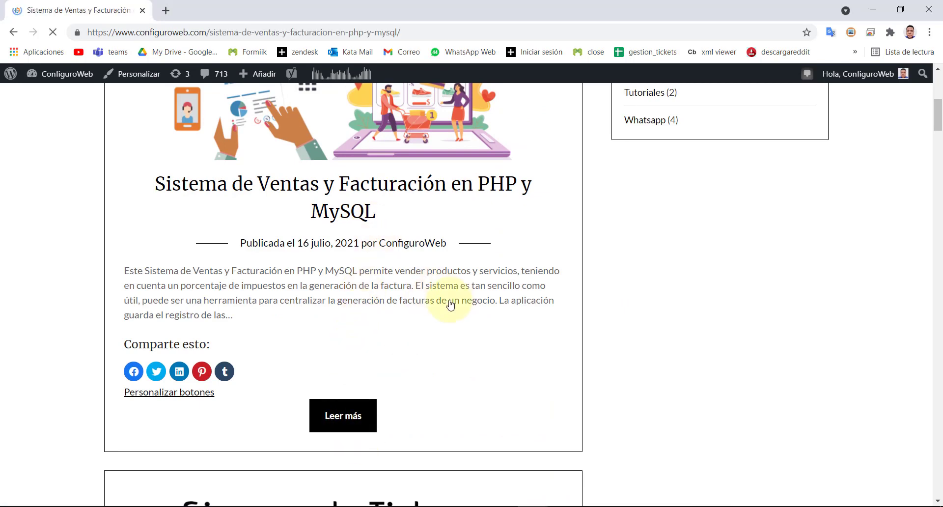
- Read through the post and open the billing system's admin login page from the link in its demo section
scroll(322, 314, "down", 2)
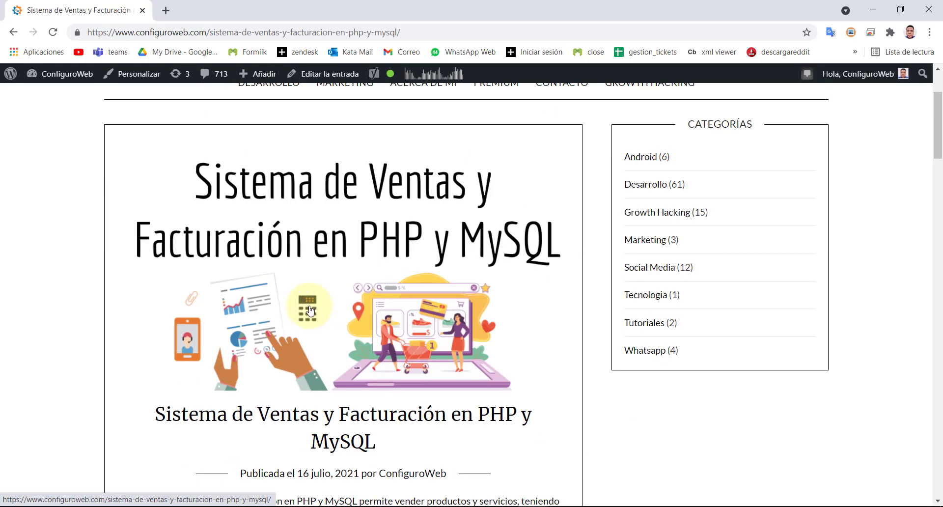
scroll(309, 311, "down", 3)
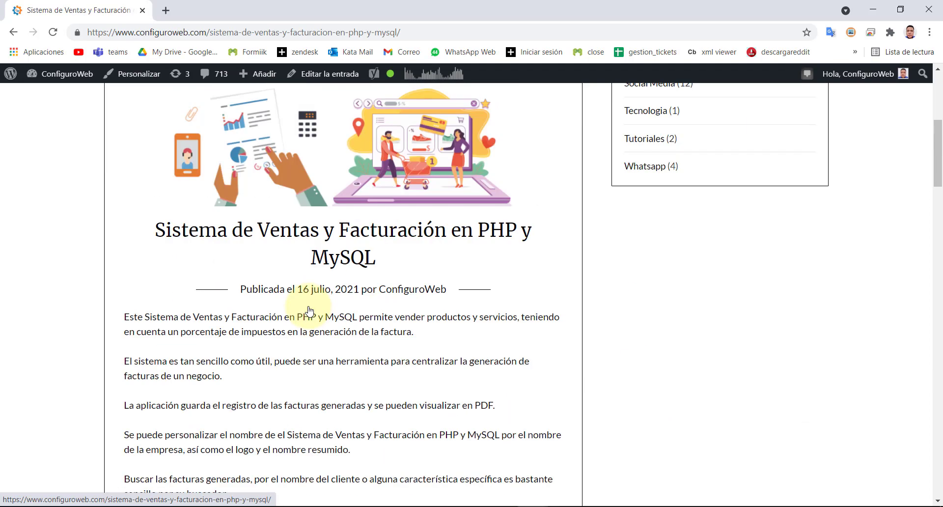
scroll(309, 310, "down", 2)
scroll(309, 311, "down", 8)
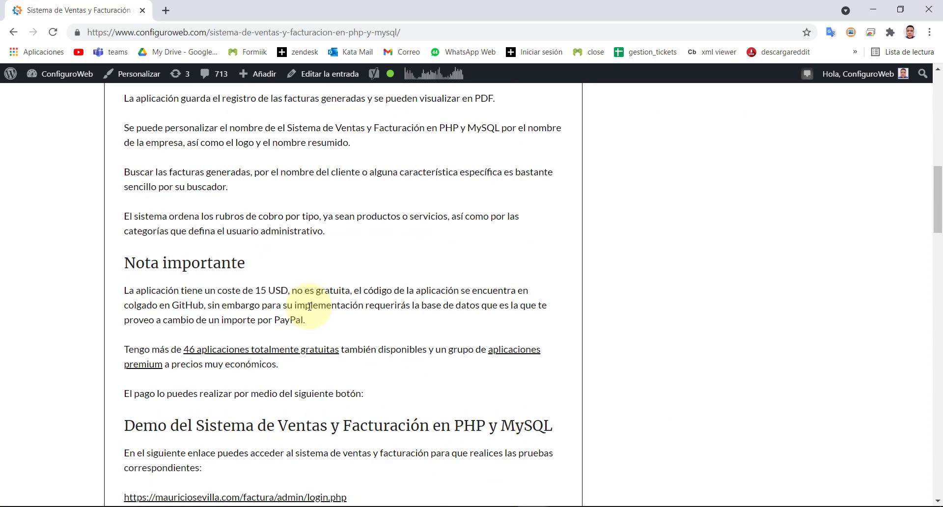
left_click(240, 251)
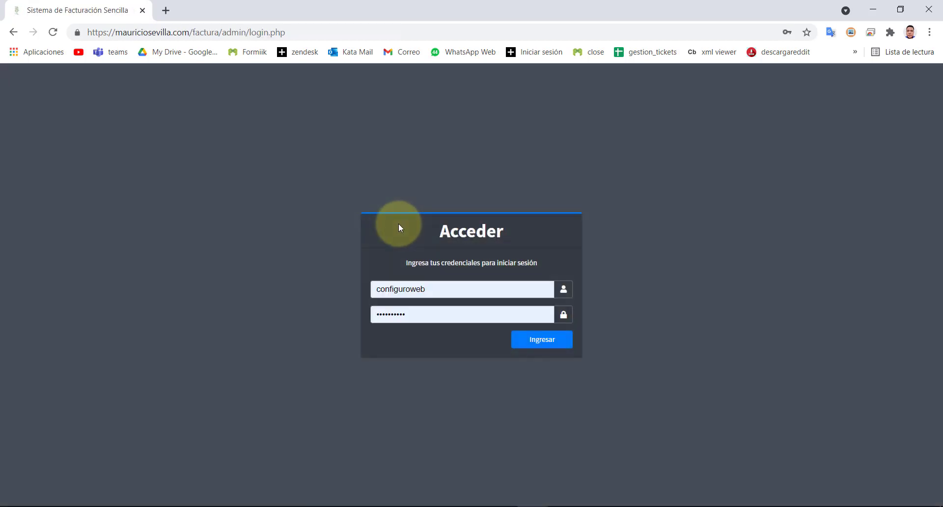
- Log in to the billing system with the saved username and password
left_click(458, 290)
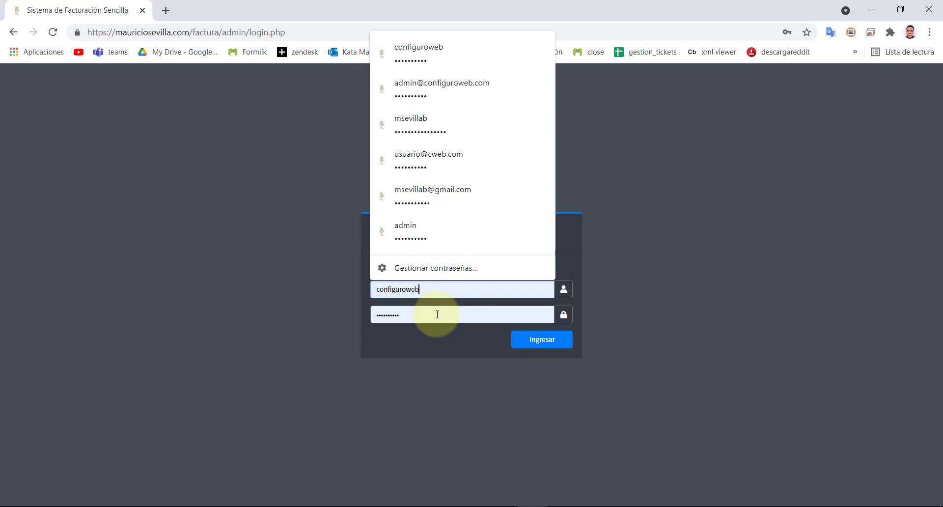
left_click(532, 344)
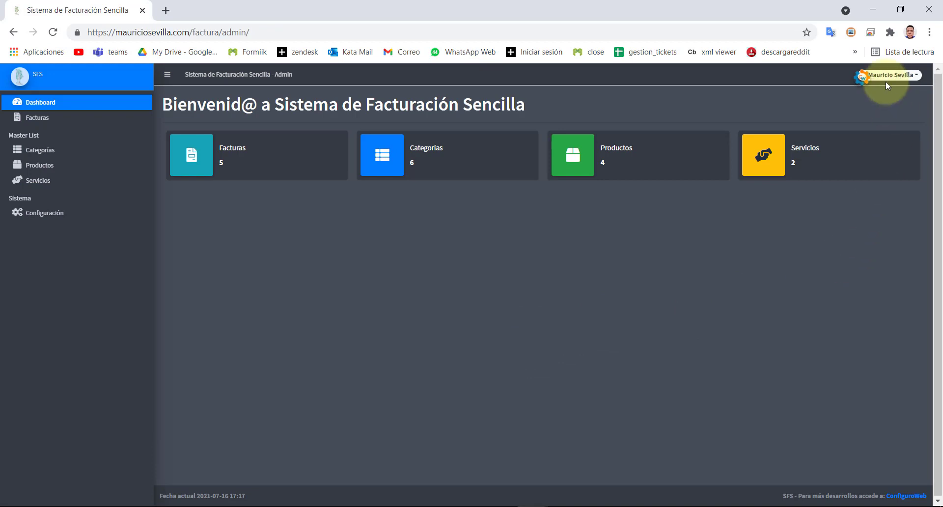
- Open the logged-in user's account page and inspect its password field
left_click(886, 77)
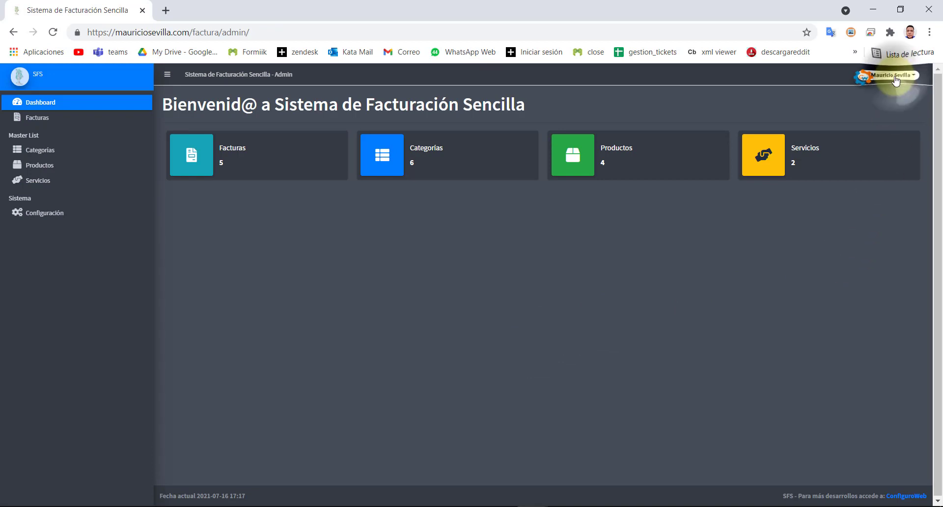
left_click(889, 89)
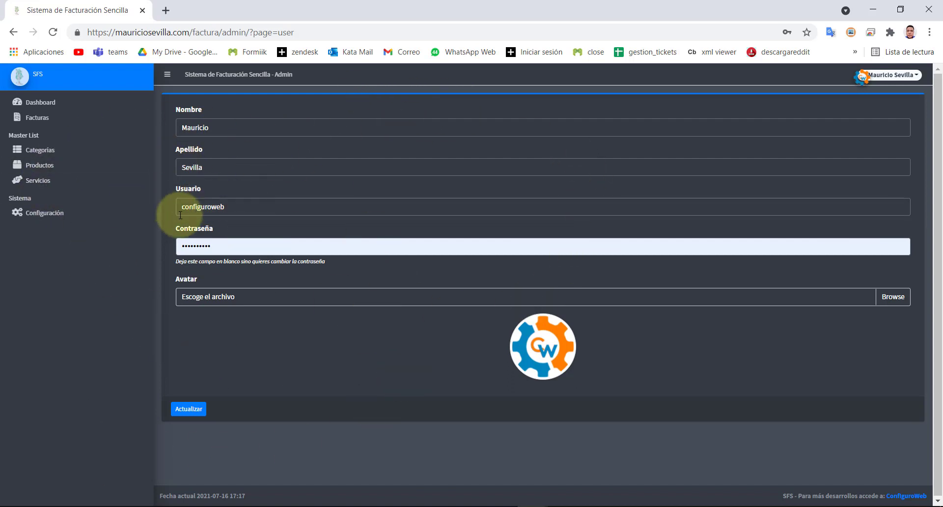
left_click(244, 249)
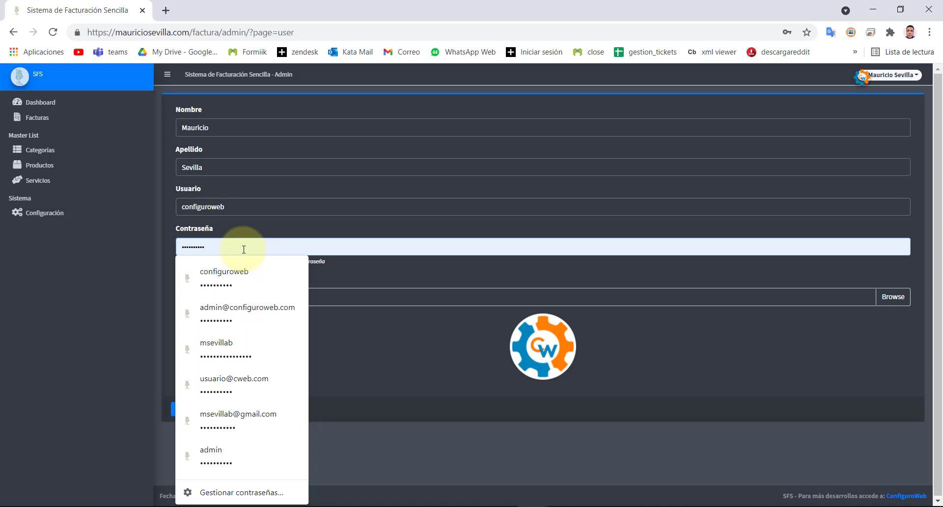
- View the system's configuration page, and reopen the account page to review its profile form
left_click(32, 220)
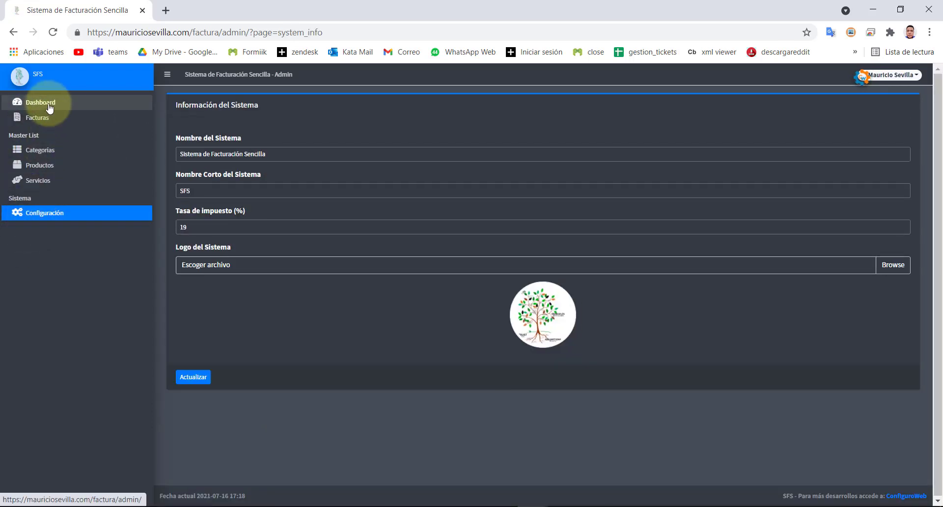
left_click(47, 106)
left_click(889, 75)
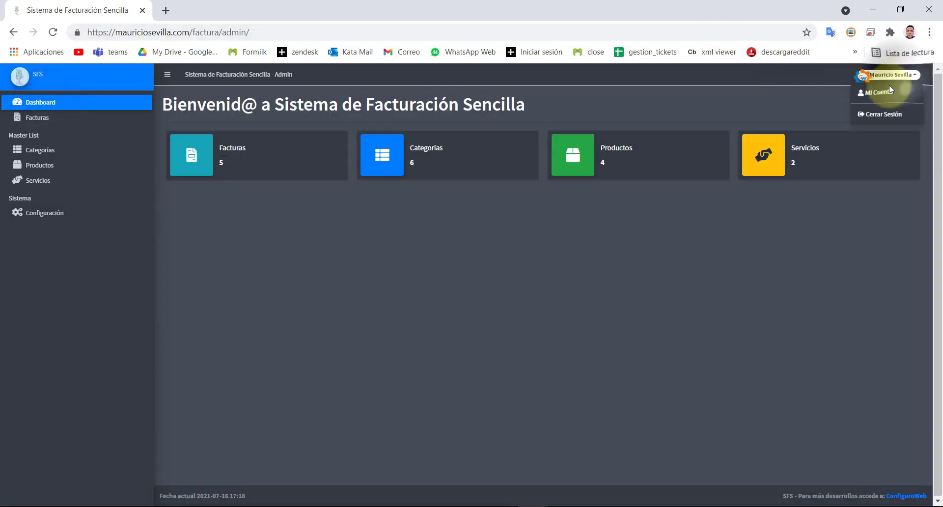
left_click(888, 93)
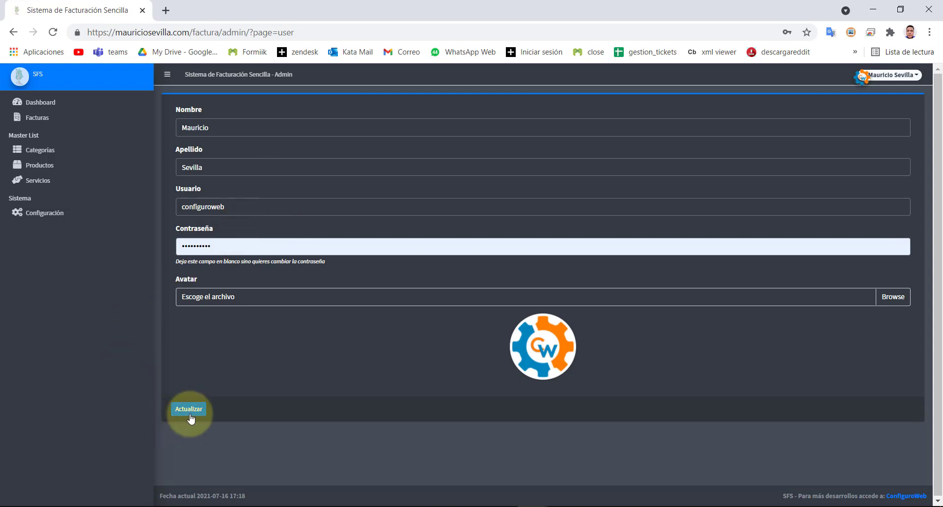
- Return to the dashboard and review the Facturas, Categorías, Productos and Servicios summary cards
left_click(19, 103)
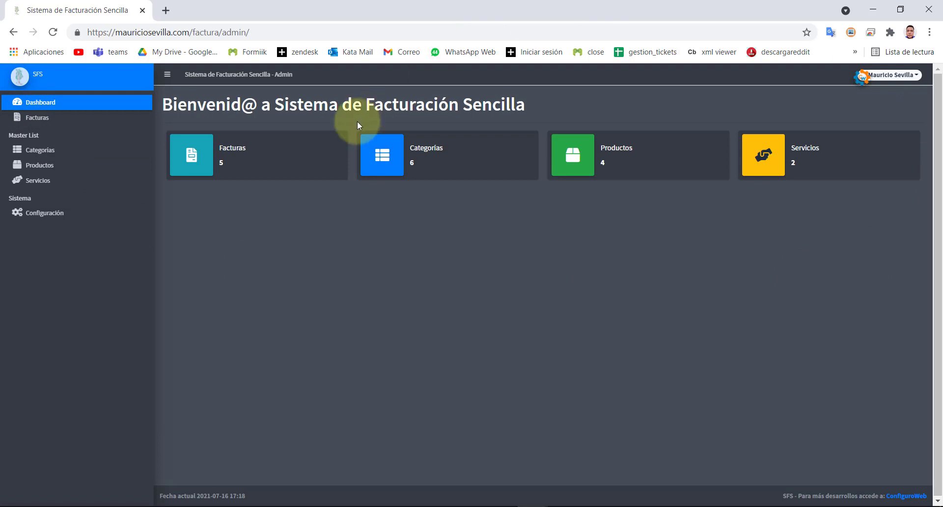
double_click(230, 150)
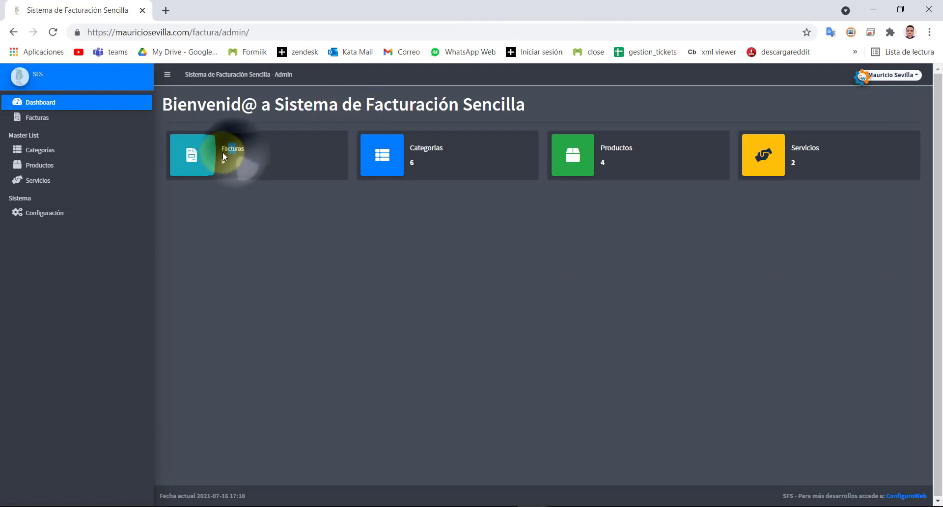
left_click_drag(423, 148, 449, 149)
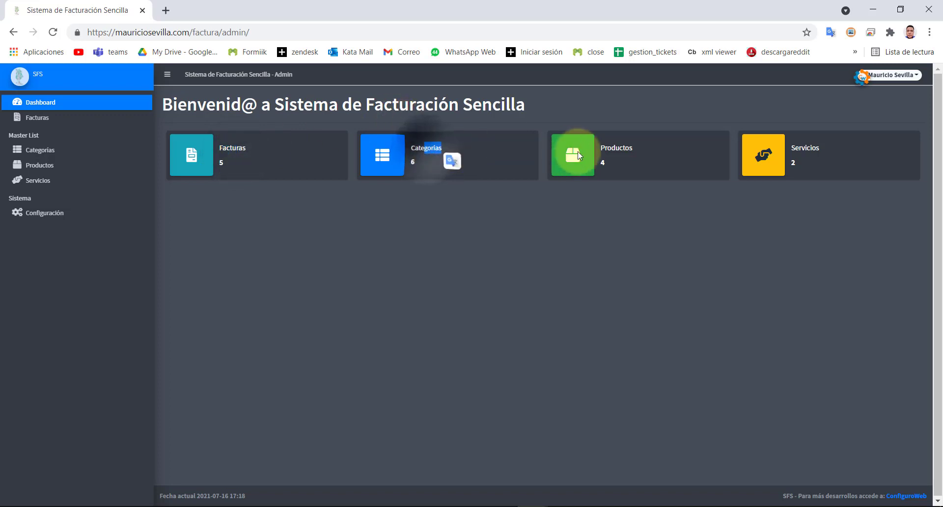
left_click_drag(618, 145, 679, 146)
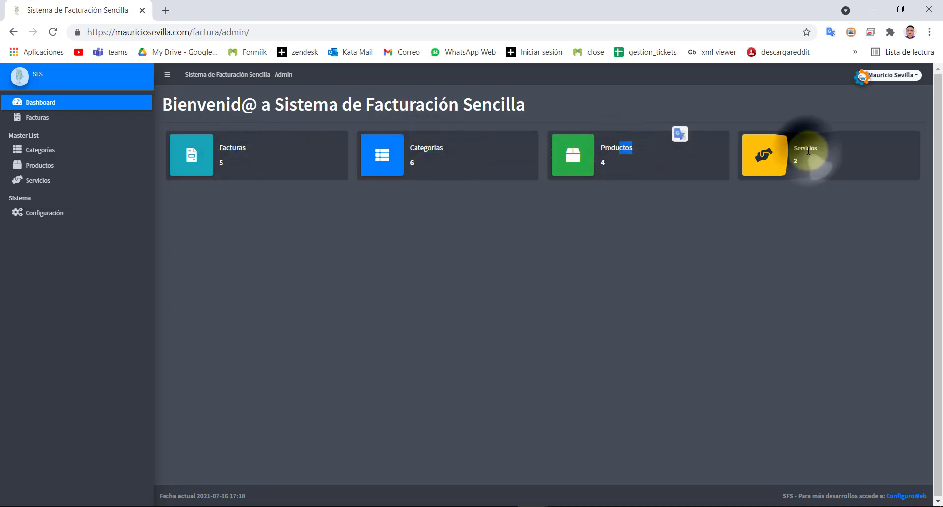
left_click_drag(806, 148, 845, 154)
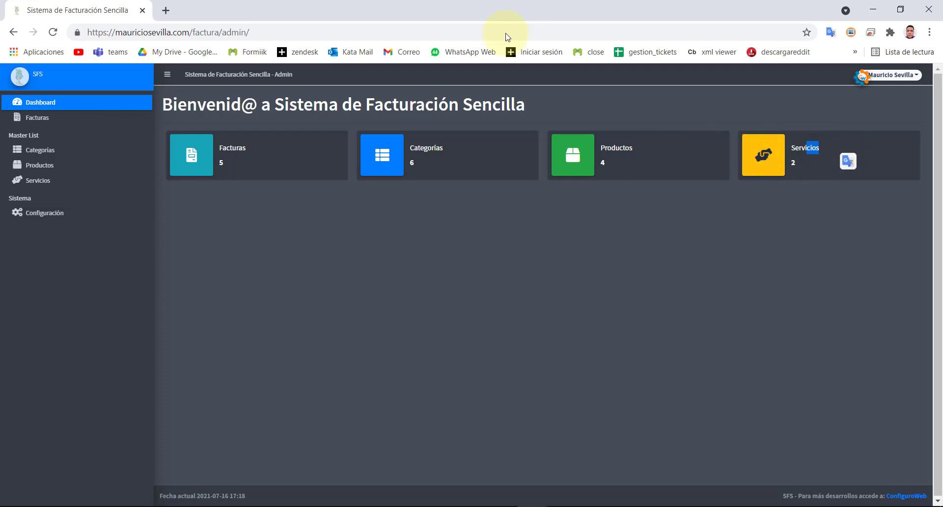
- Open the invoice list and search it for "gar" to examine the matching invoice
left_click(28, 123)
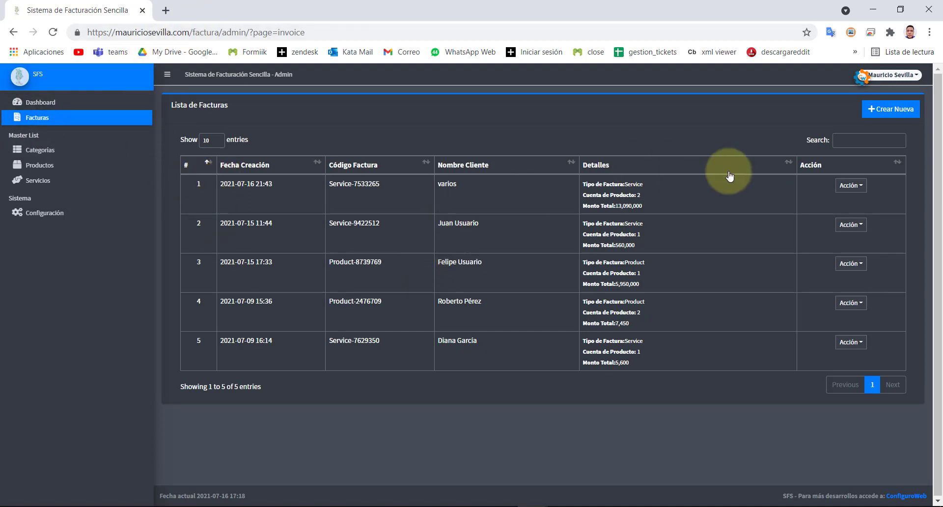
left_click(827, 141)
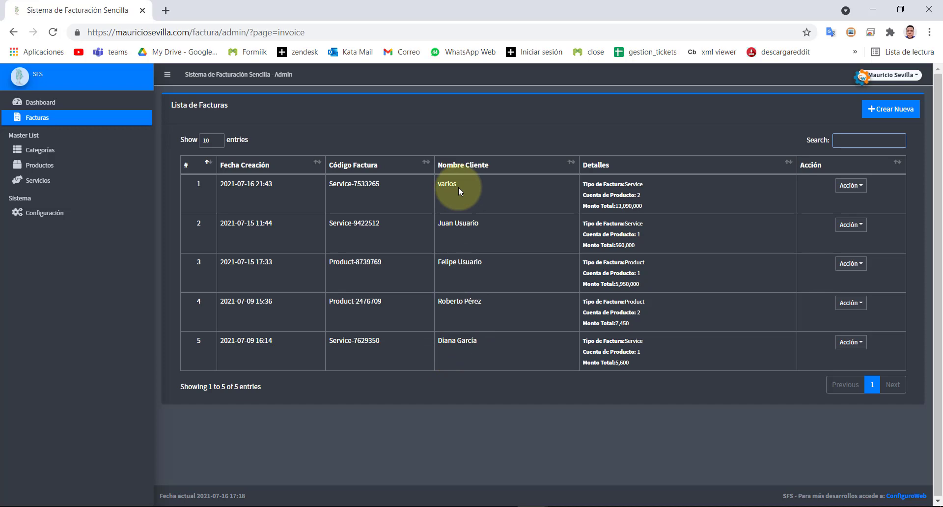
type("gar")
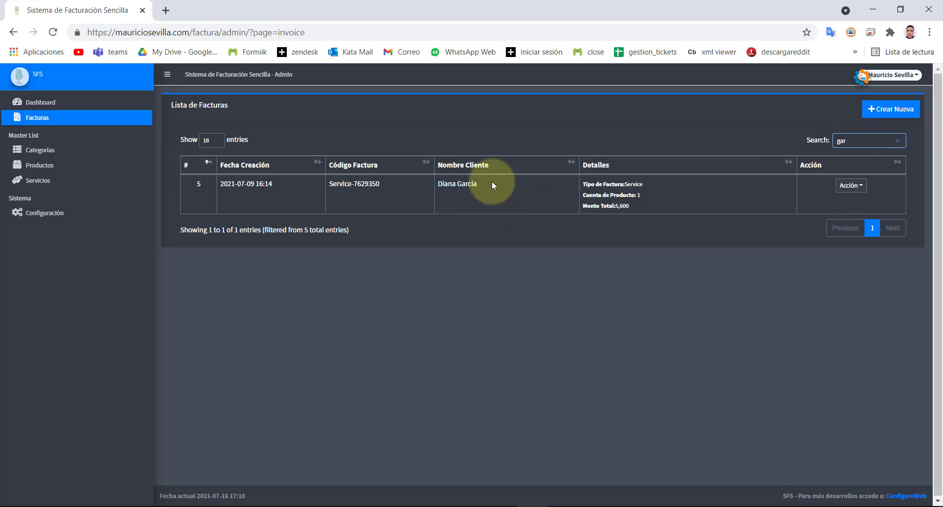
left_click_drag(491, 181, 298, 181)
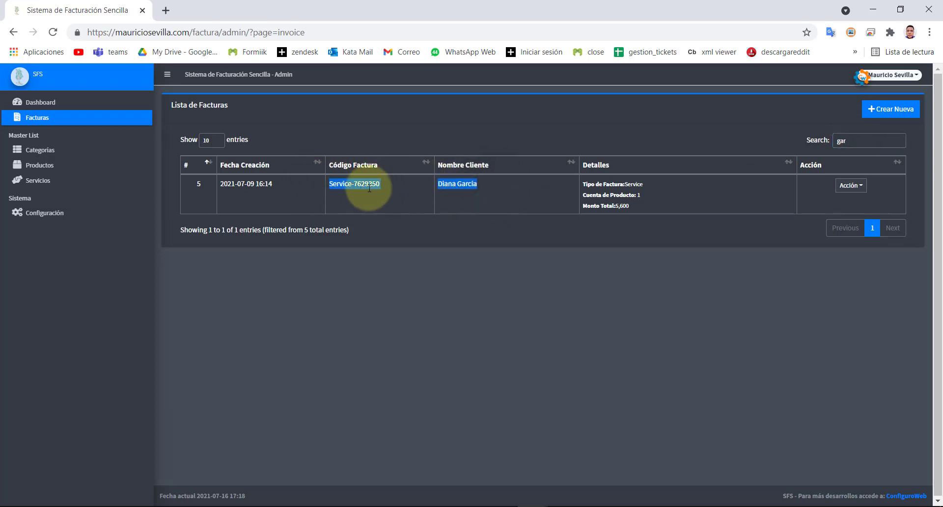
- Open the first invoice of the full list, for client "varios", for editing and review its items and totals
left_click(850, 188)
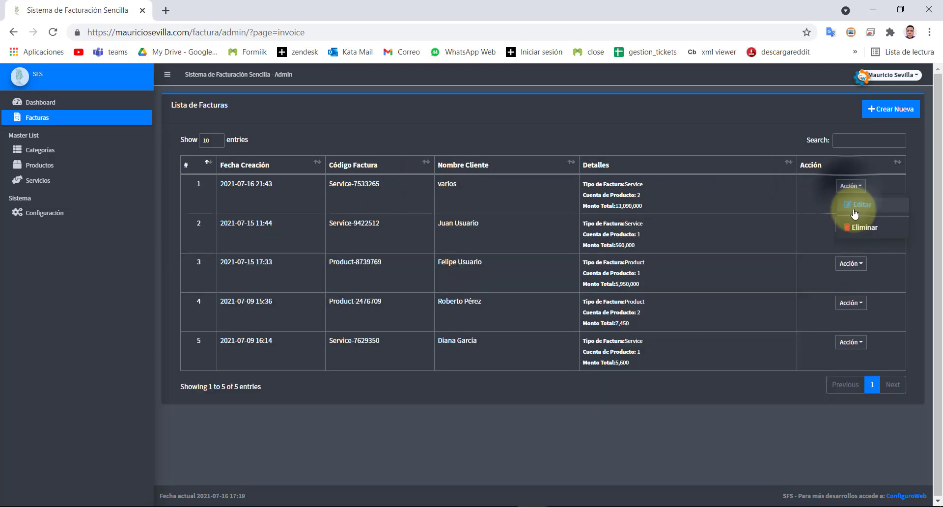
left_click(854, 214)
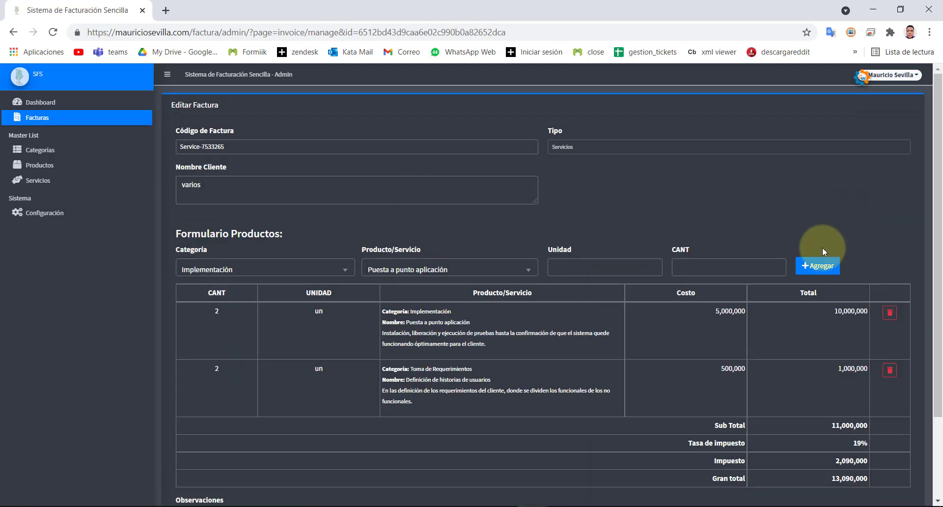
scroll(446, 253, "down", 2)
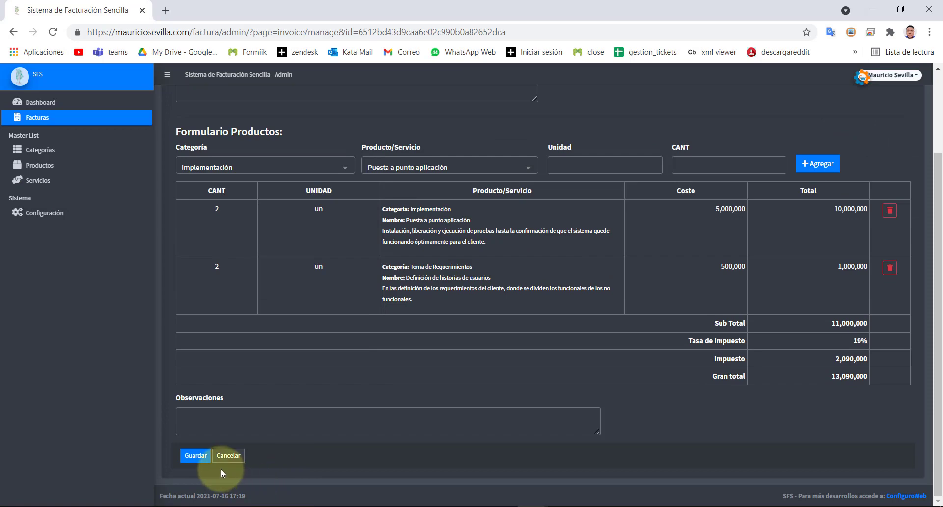
scroll(453, 302, "up", 2)
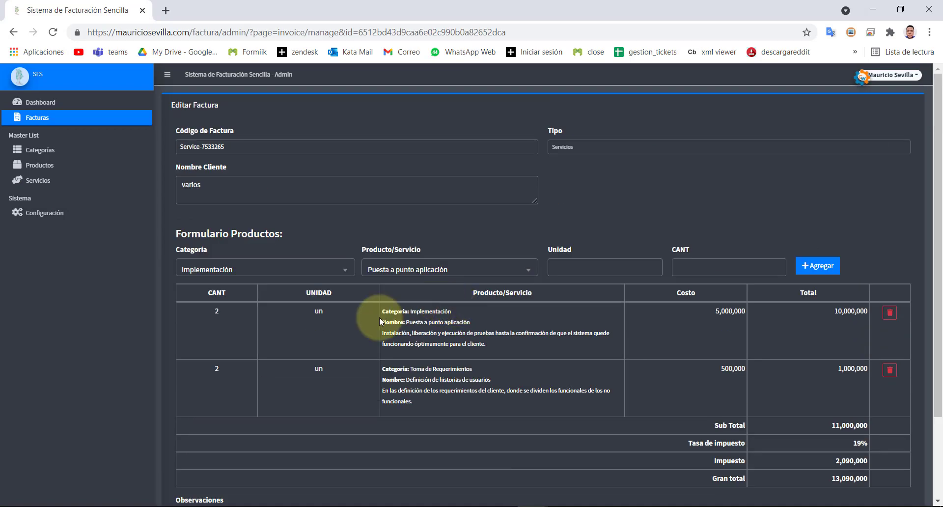
scroll(343, 344, "down", 2)
- Save the invoice and export its printout as "Sistema de Facturación Sencilla.pdf" in Descargas, replacing the existing file
left_click(196, 460)
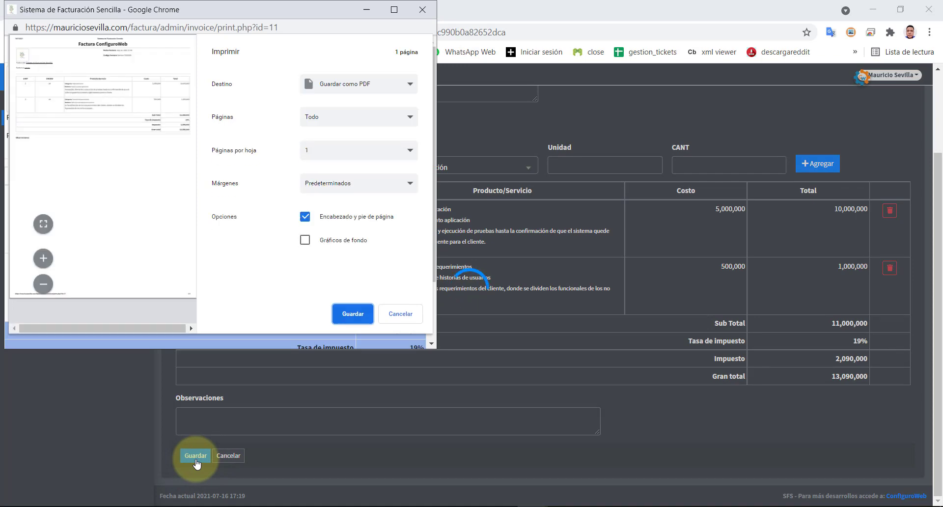
left_click(343, 314)
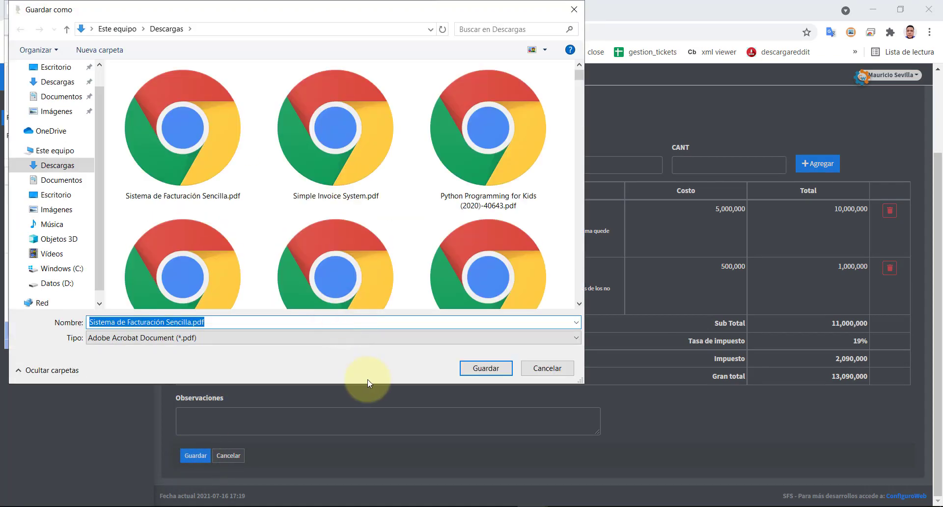
left_click(484, 367)
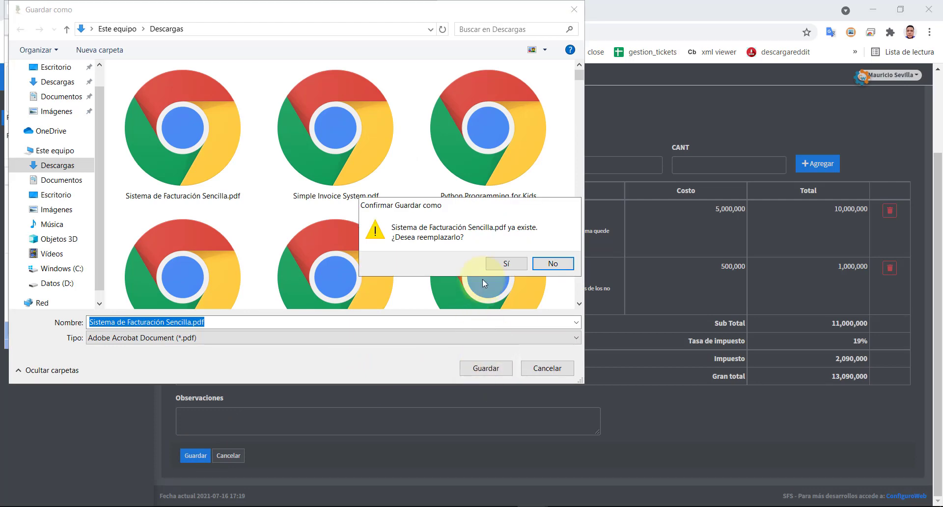
left_click(501, 264)
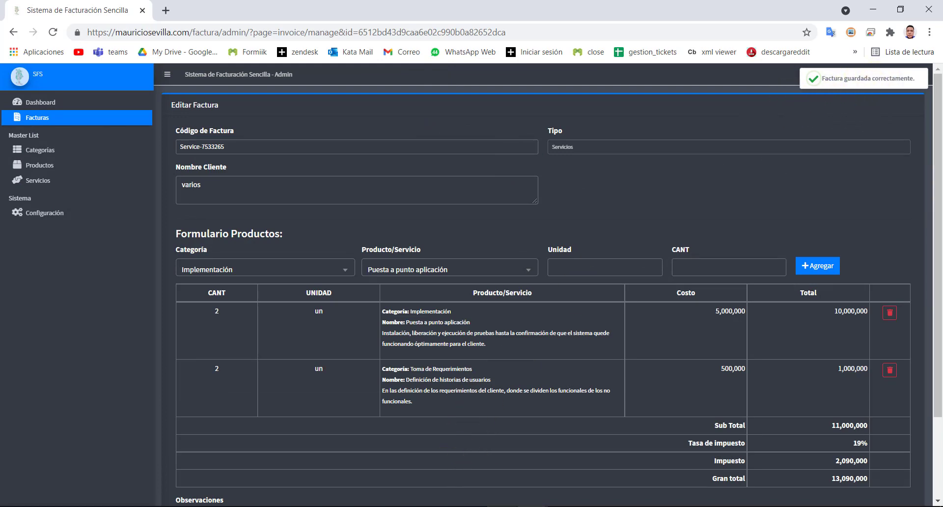
- Switch to the Descargas folder in File Explorer and open the exported invoice PDF to check it
mouse_move(500, 506)
left_click(549, 453)
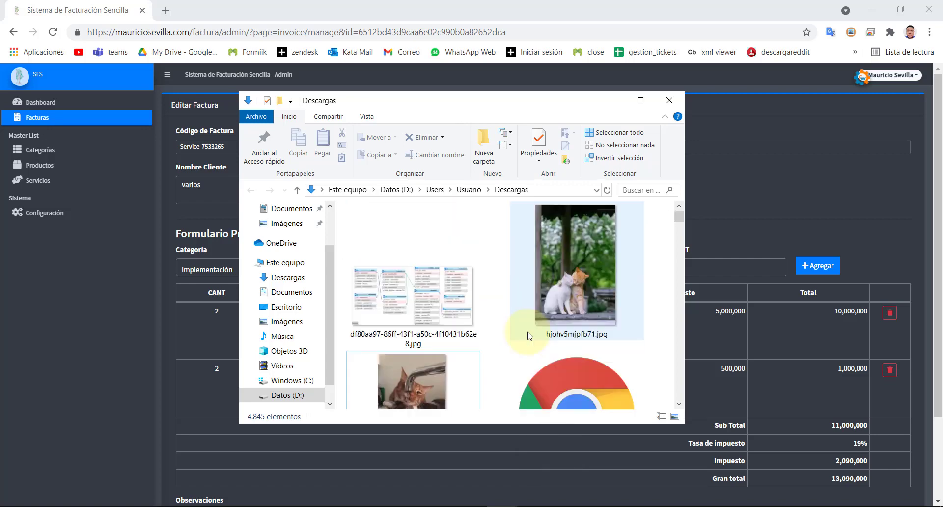
double_click(584, 330)
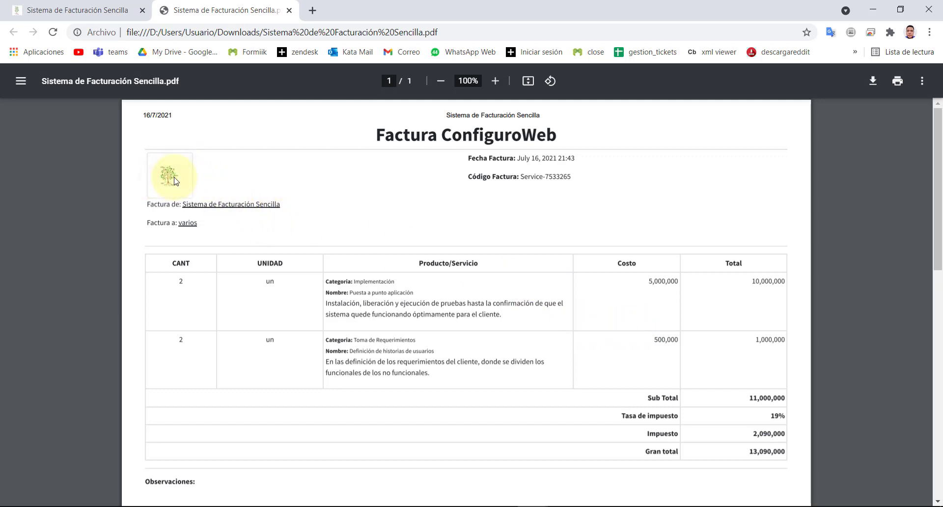
- Examine the header of the exported invoice PDF, including the print date, title, invoice date and invoice code
left_click_drag(179, 119, 144, 123)
left_click(196, 122)
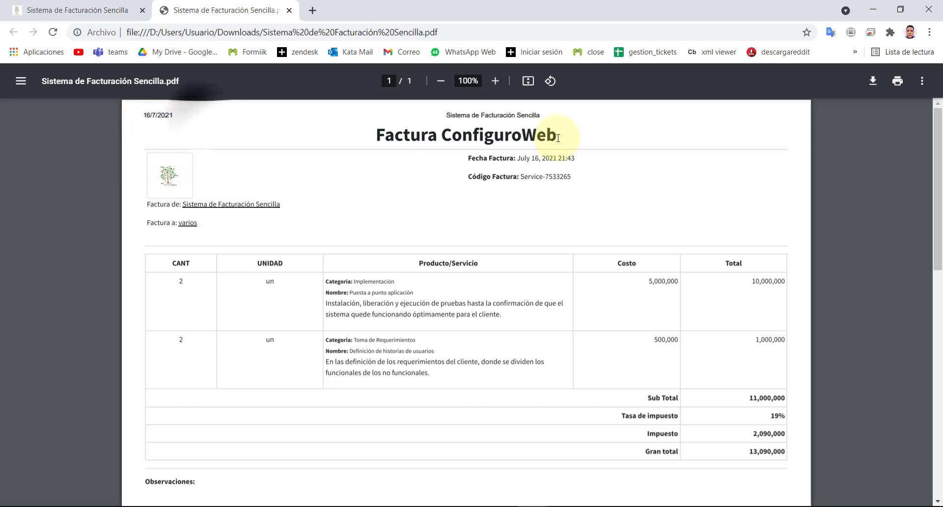
left_click_drag(446, 117, 377, 134)
left_click(568, 135)
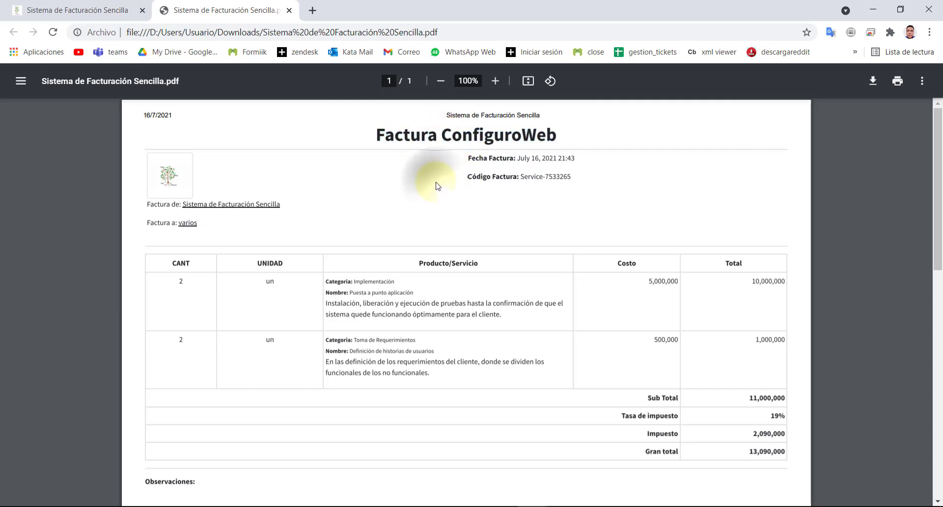
left_click_drag(375, 133, 613, 150)
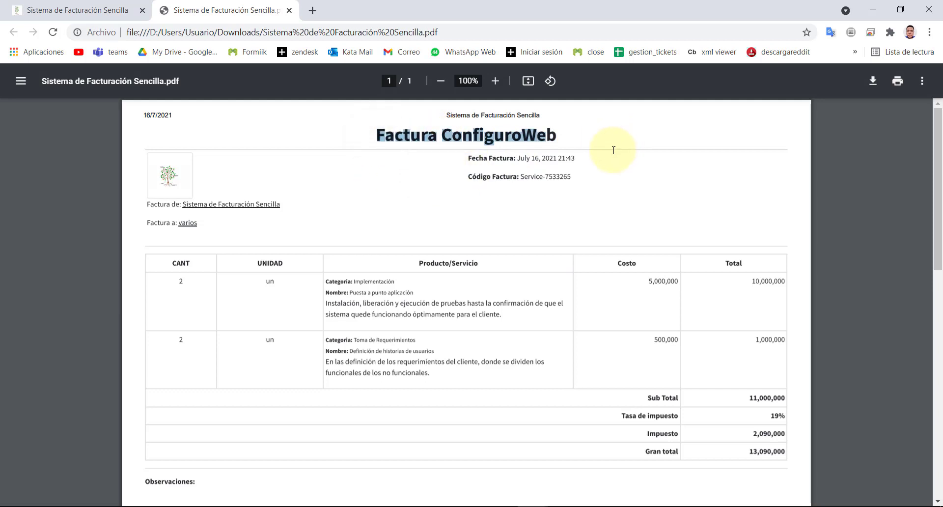
left_click_drag(476, 157, 560, 157)
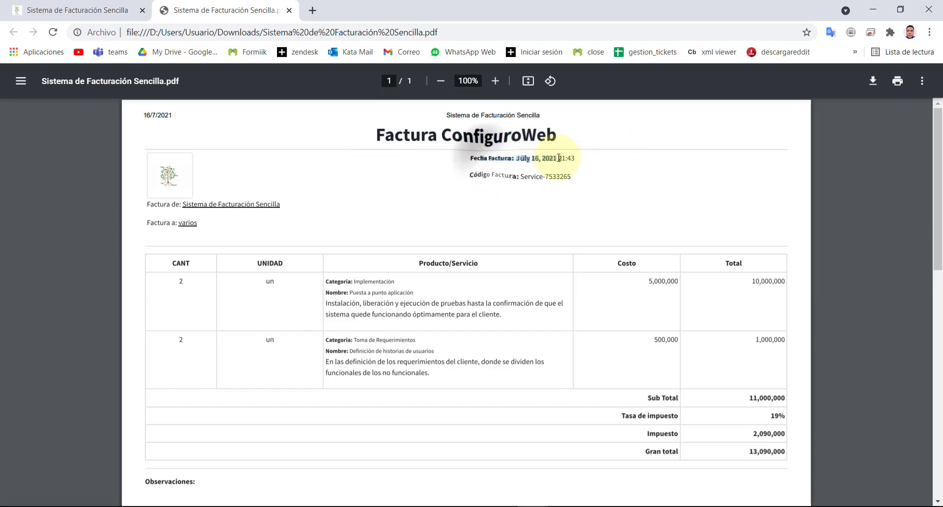
left_click_drag(491, 179, 534, 178)
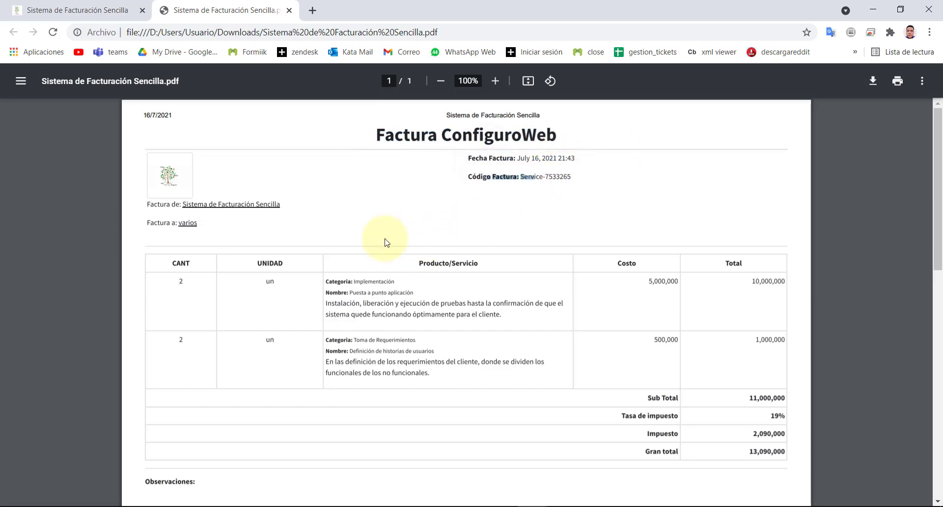
- Review the PDF's item lines, tax rate, totals and Observaciones section
scroll(338, 298, "down", 3)
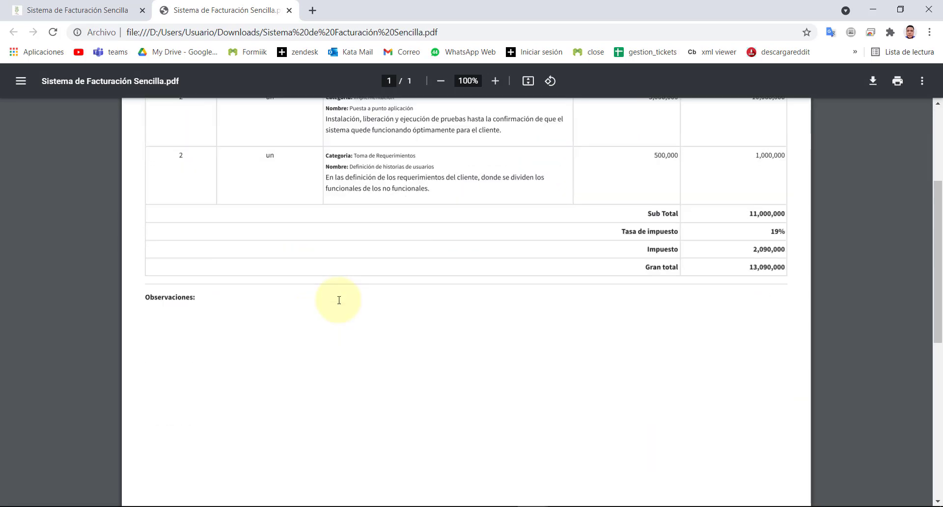
scroll(337, 300, "up", 2)
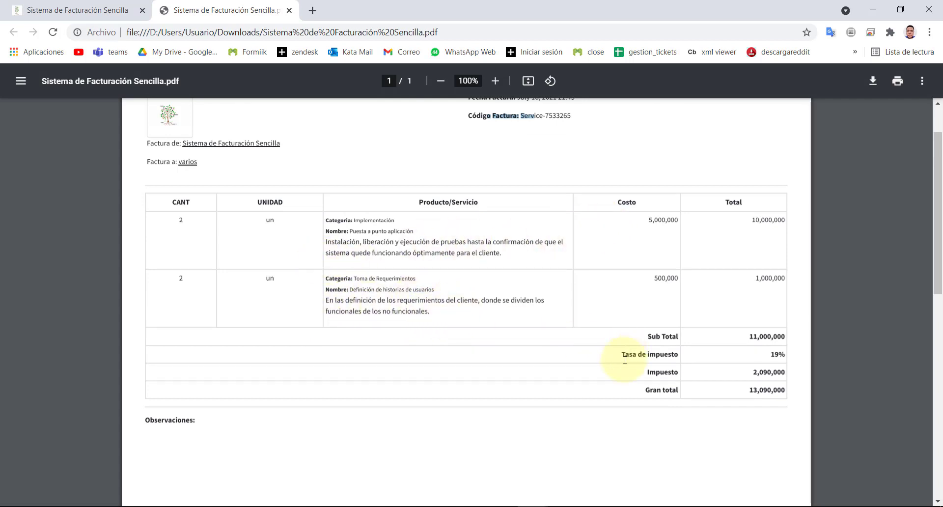
left_click_drag(623, 354, 784, 353)
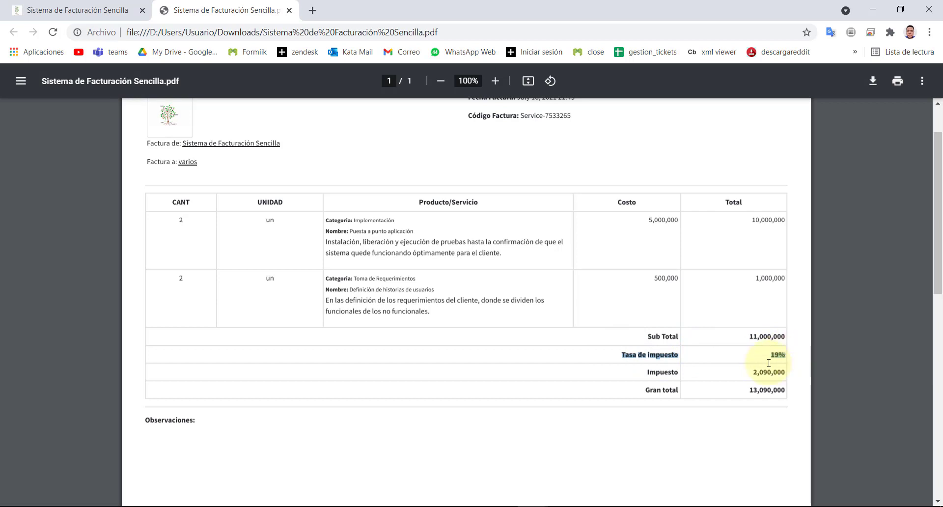
left_click(766, 360)
scroll(765, 360, "up", 2)
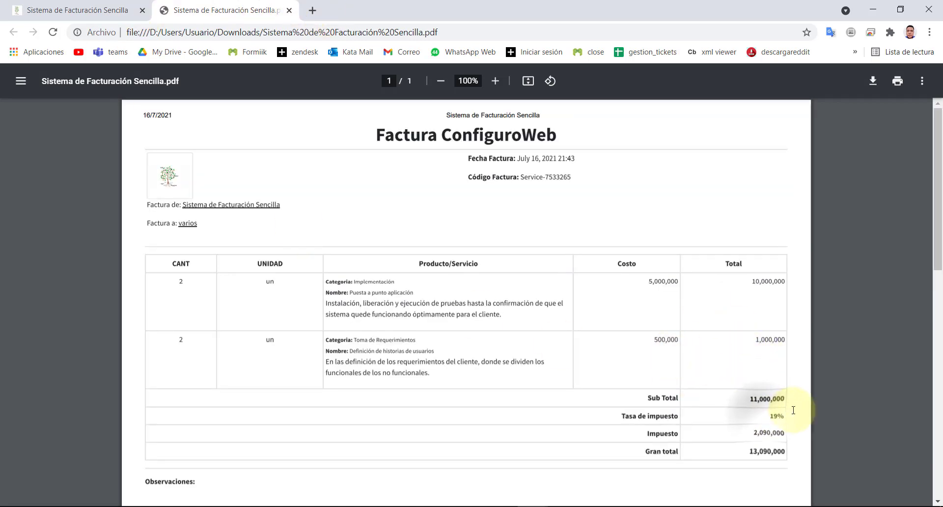
double_click(770, 412)
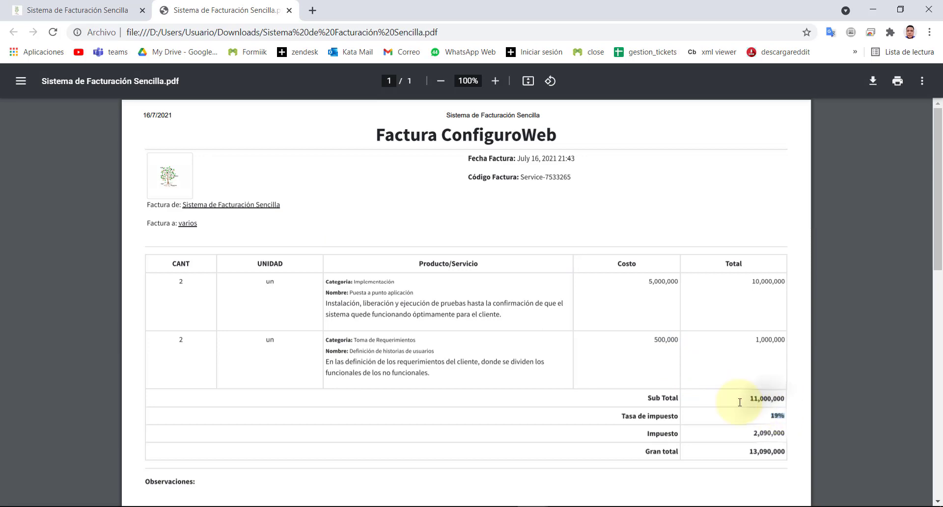
scroll(345, 291, "down", 3)
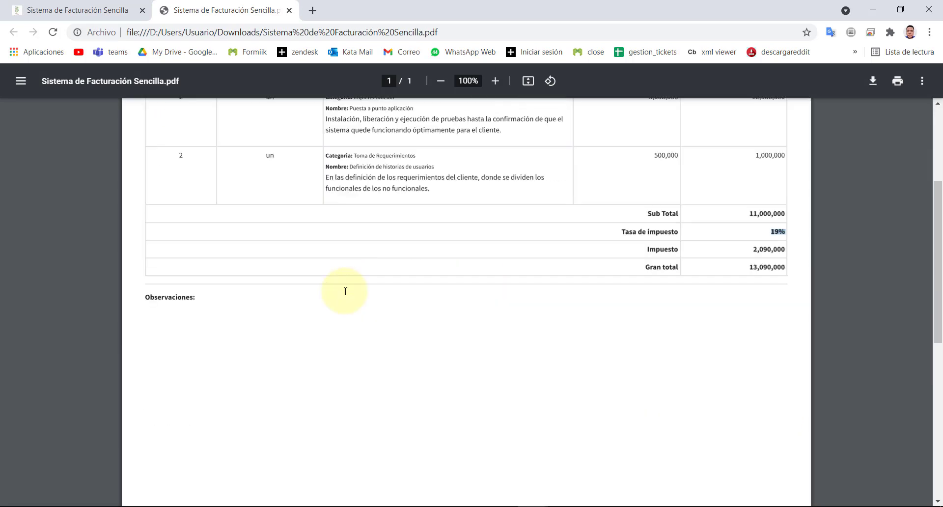
scroll(345, 291, "up", 3)
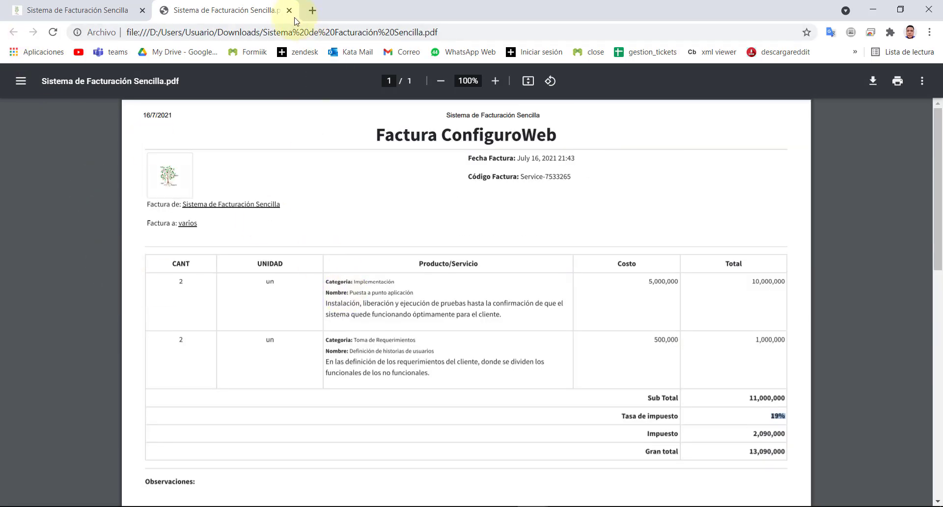
- Close the invoice PDF and start a new invoice from the invoice list
left_click(289, 10)
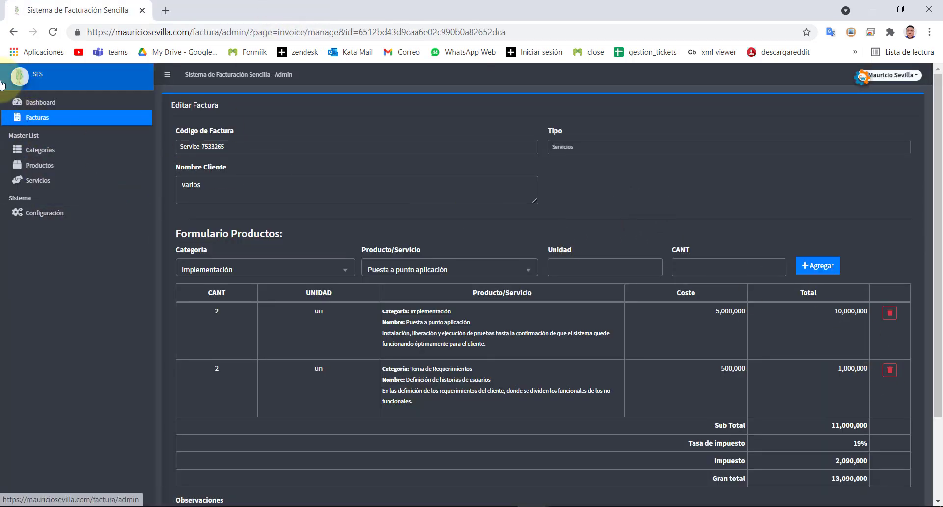
left_click(25, 118)
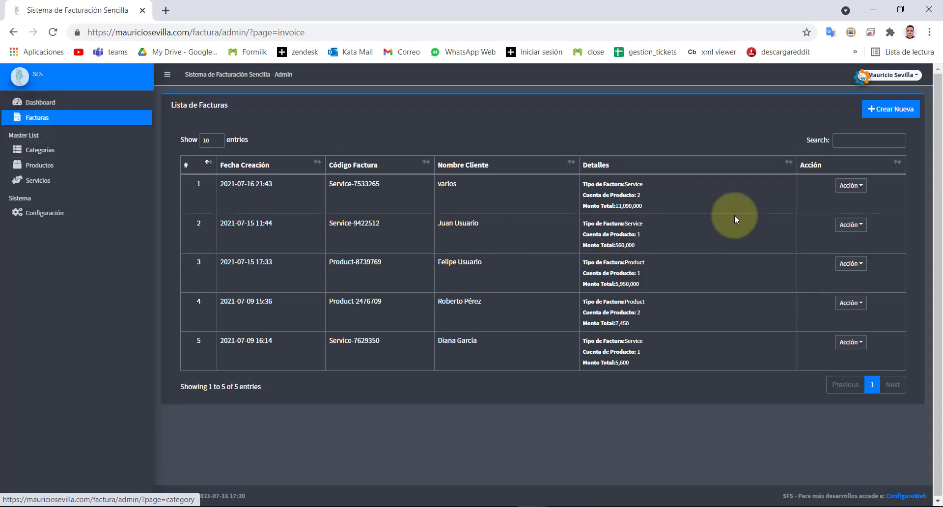
left_click(889, 107)
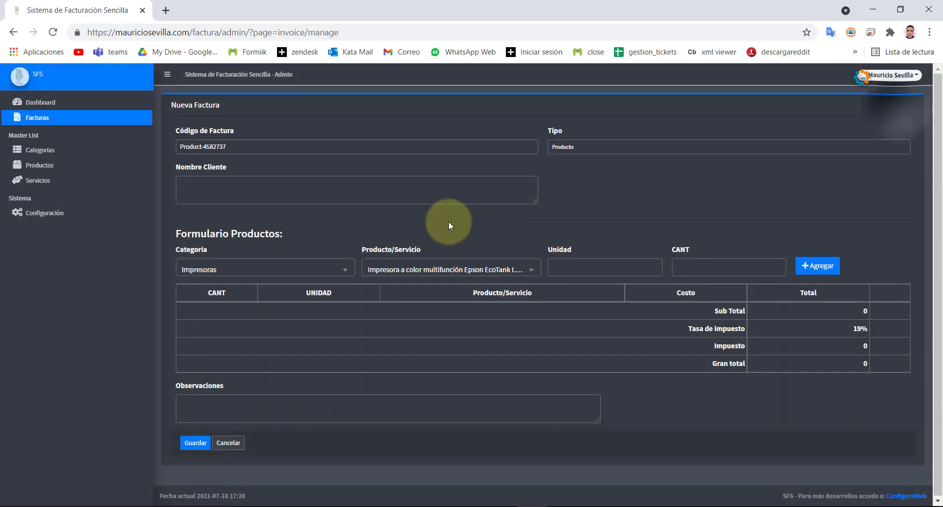
left_click(257, 147)
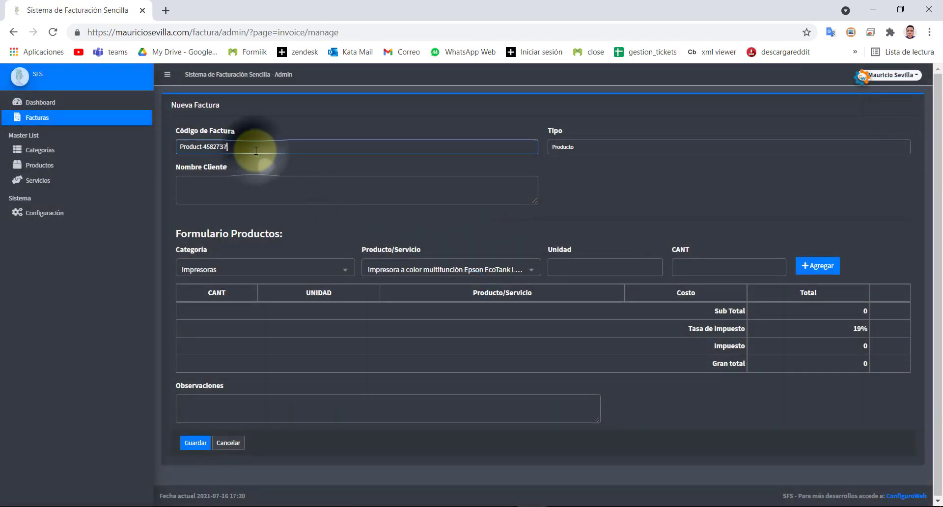
- Set the new invoice's type to Servicios and enter the client's name
left_click(570, 145)
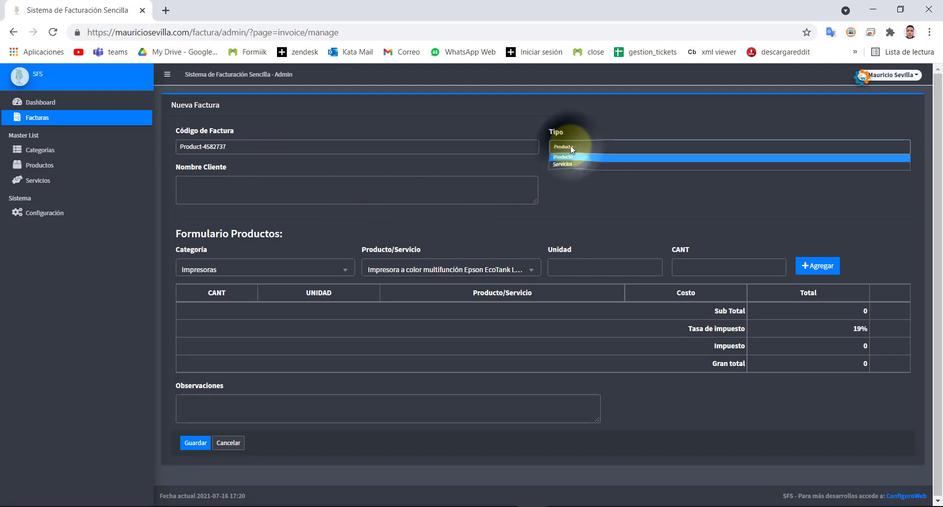
left_click(572, 164)
left_click(567, 147)
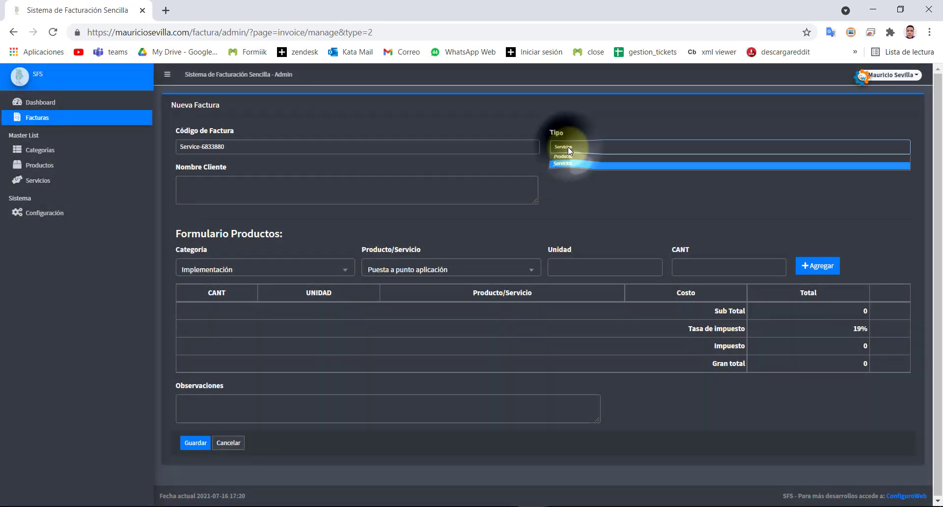
left_click(567, 162)
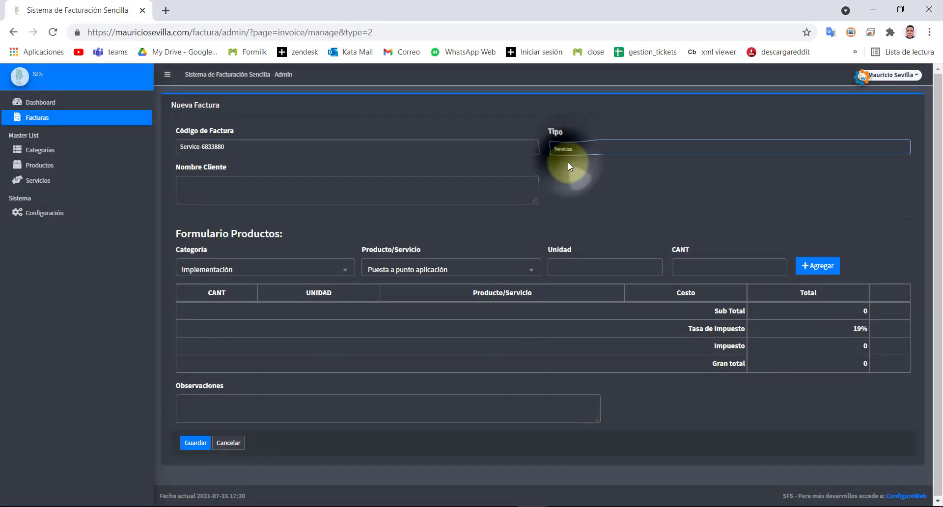
left_click(289, 186)
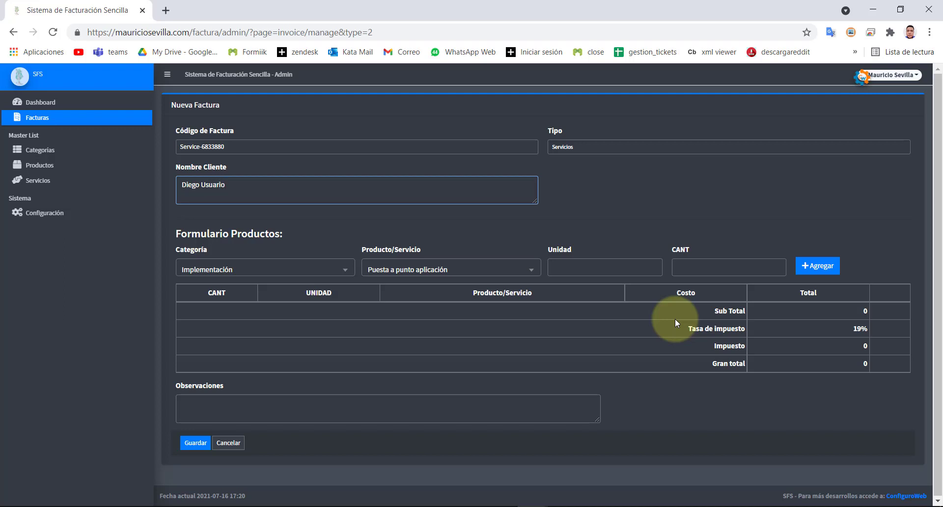
- View the category options for Servicios, then switch the invoice type to Producto and view its category options
left_click(218, 278)
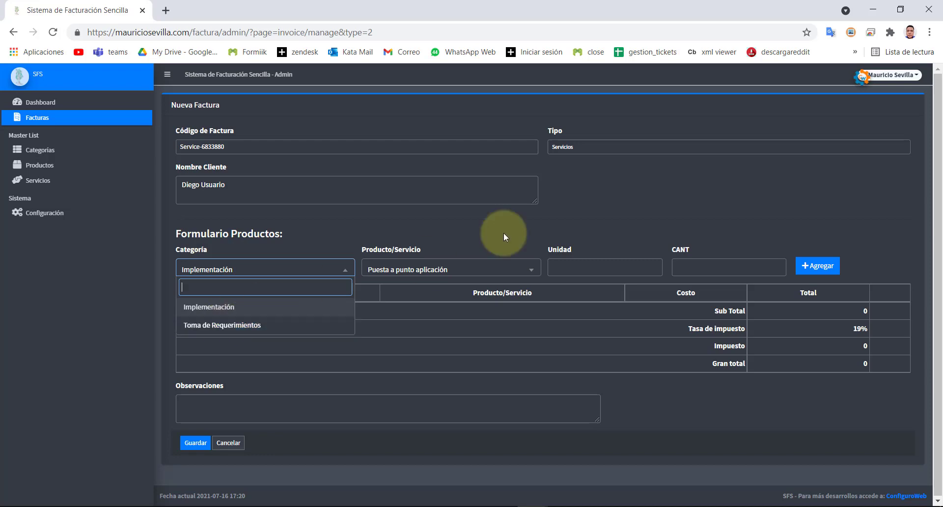
left_click(561, 149)
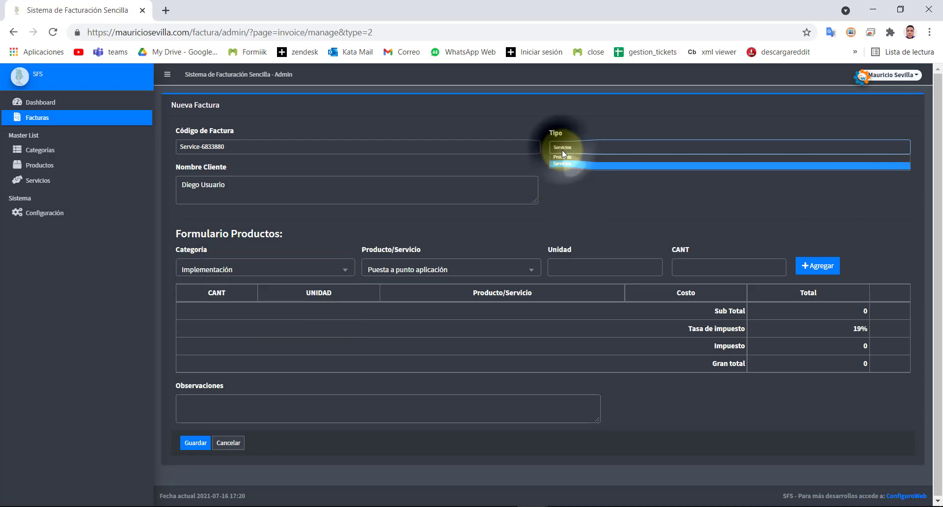
left_click(561, 157)
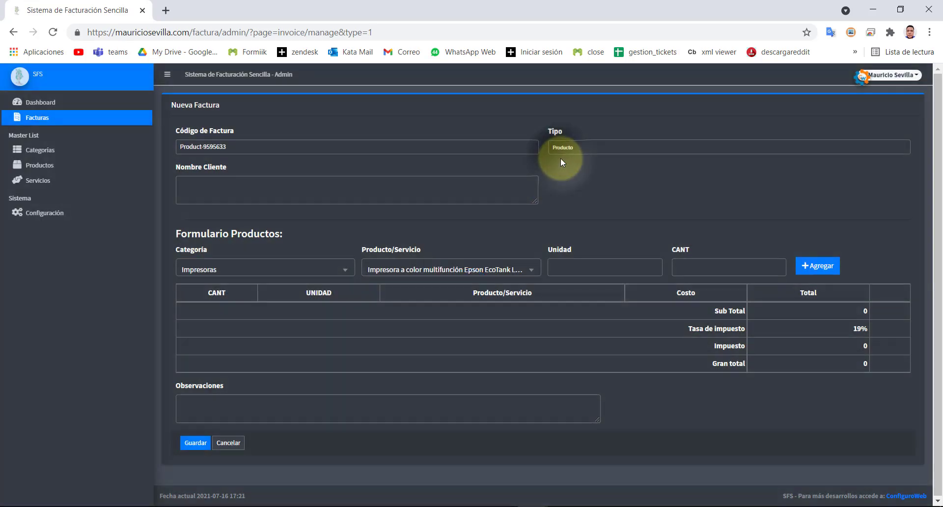
left_click(238, 269)
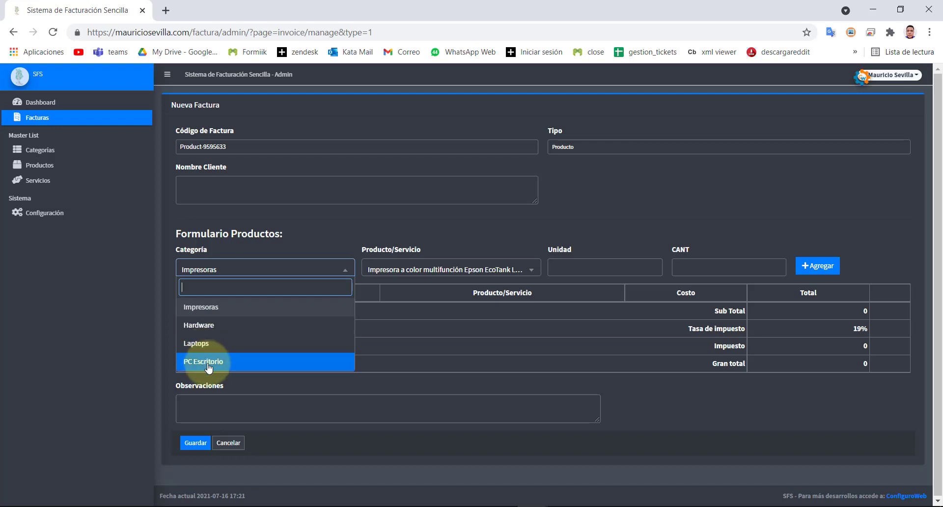
- Set the invoice type to Servicios and choose the category Implementación
left_click(611, 143)
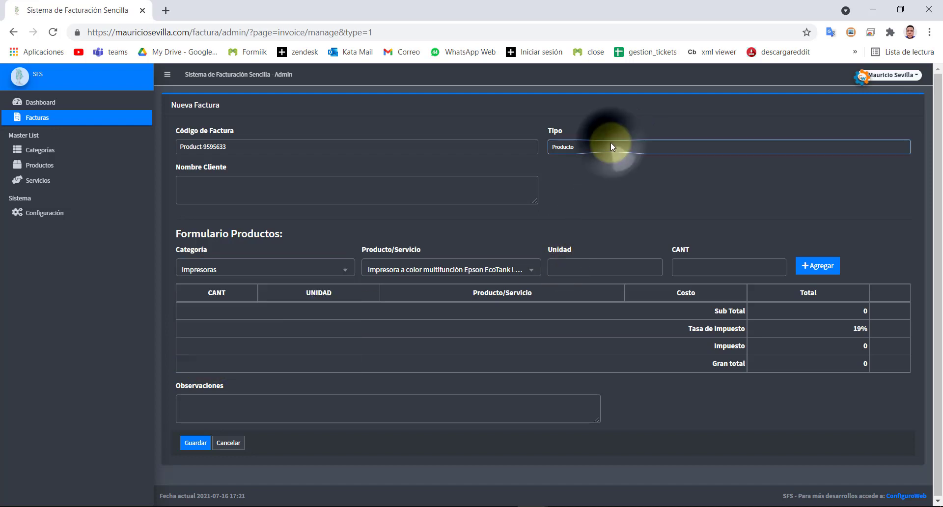
left_click(596, 165)
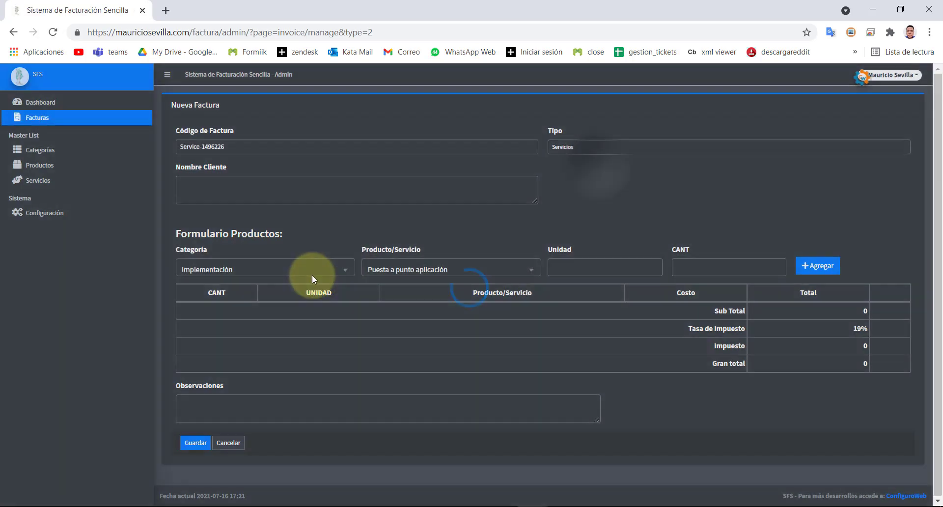
left_click(295, 270)
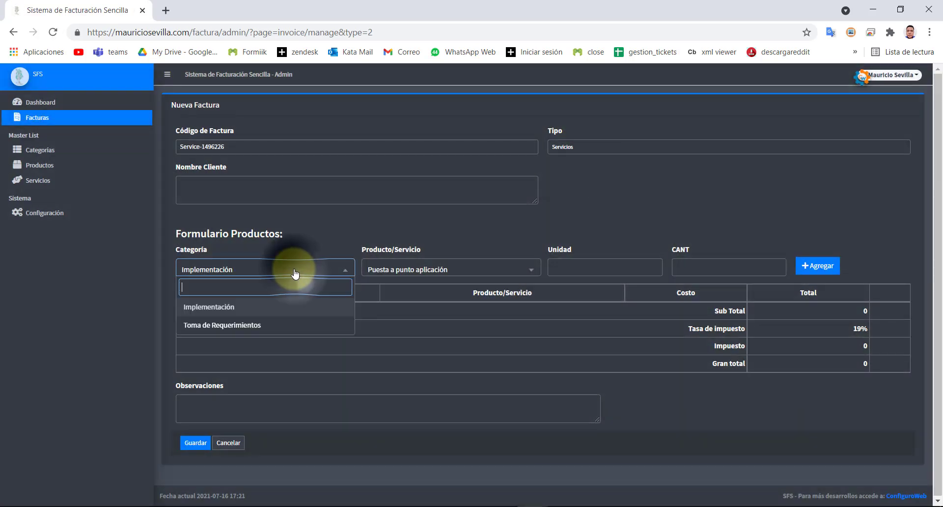
left_click(276, 307)
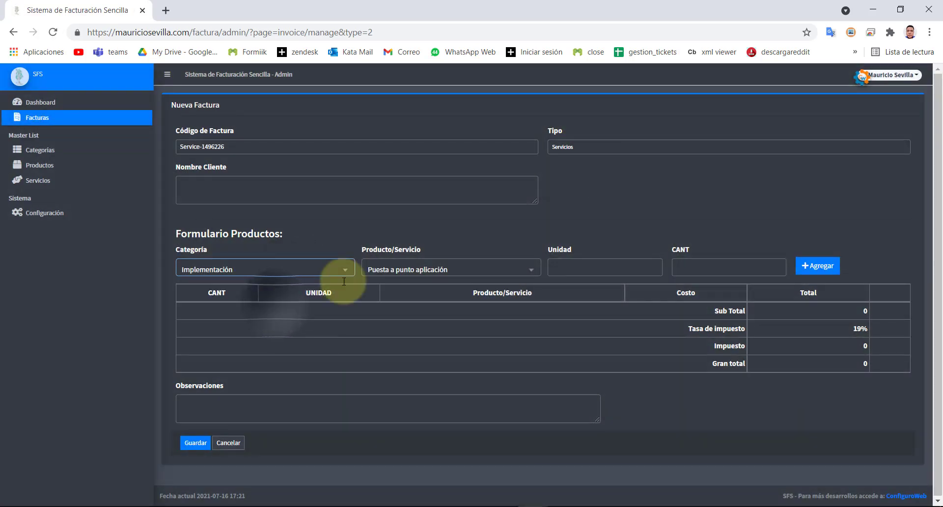
- Choose Puesta a punto aplicación as the service for the invoice line
left_click(366, 268)
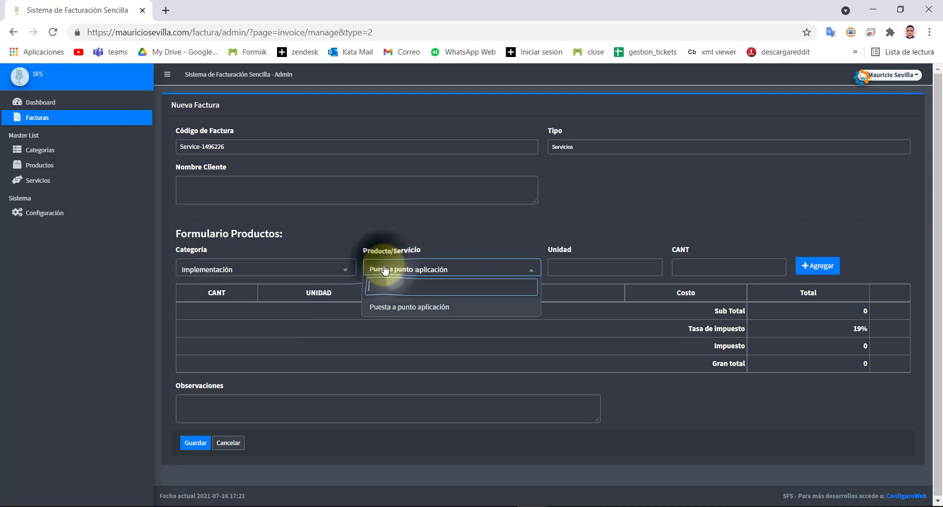
left_click(277, 267)
left_click(256, 270)
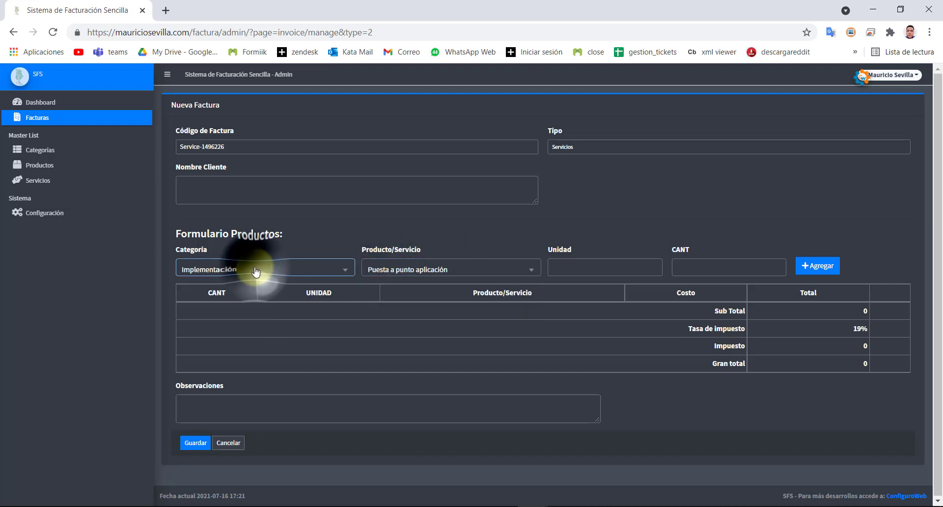
left_click(400, 273)
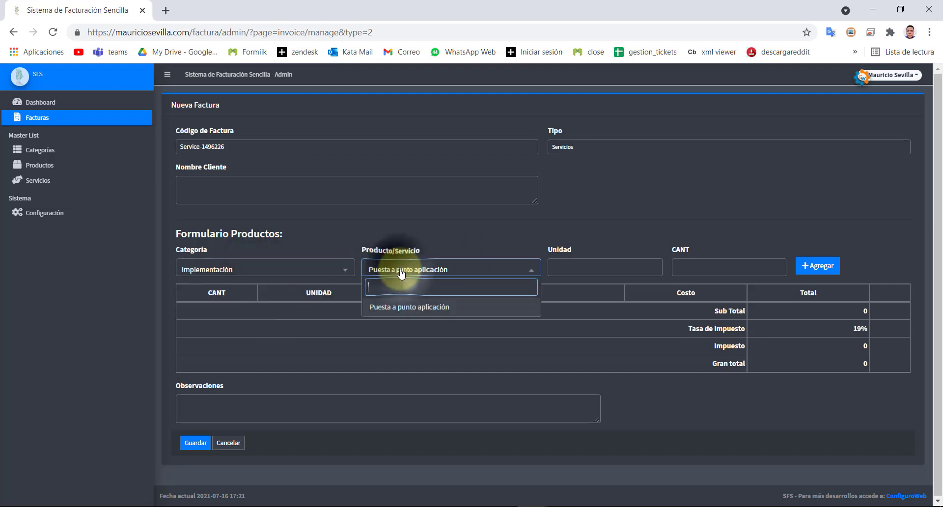
left_click(402, 309)
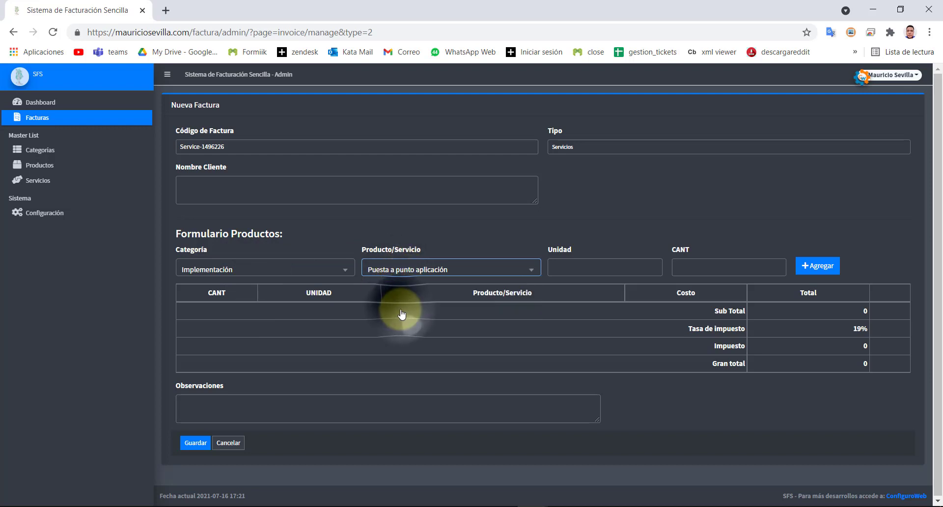
- Set the service line's Unidad to 1 and its CANT to 1
left_click(604, 268)
type("1")
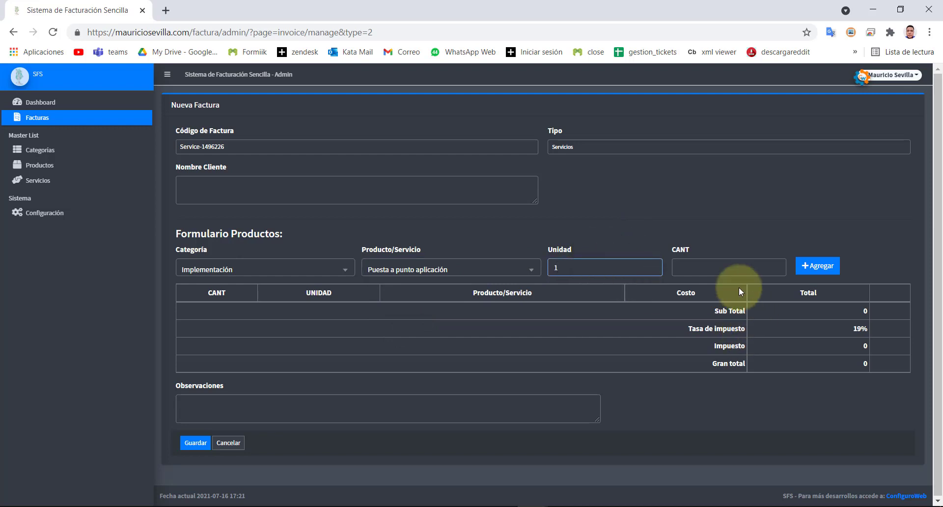
left_click(677, 268)
type("1")
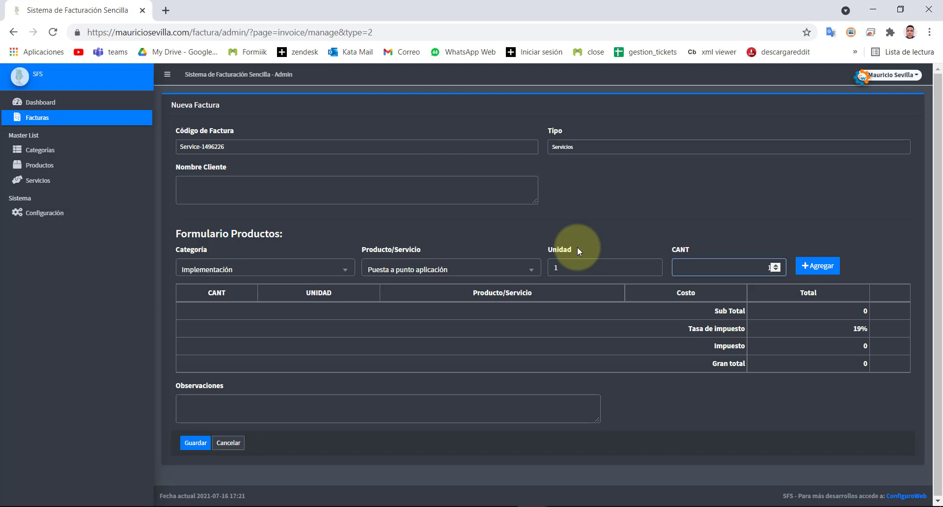
- Try 12 as the service line's Unidad, and restore it to 1
left_click(565, 267)
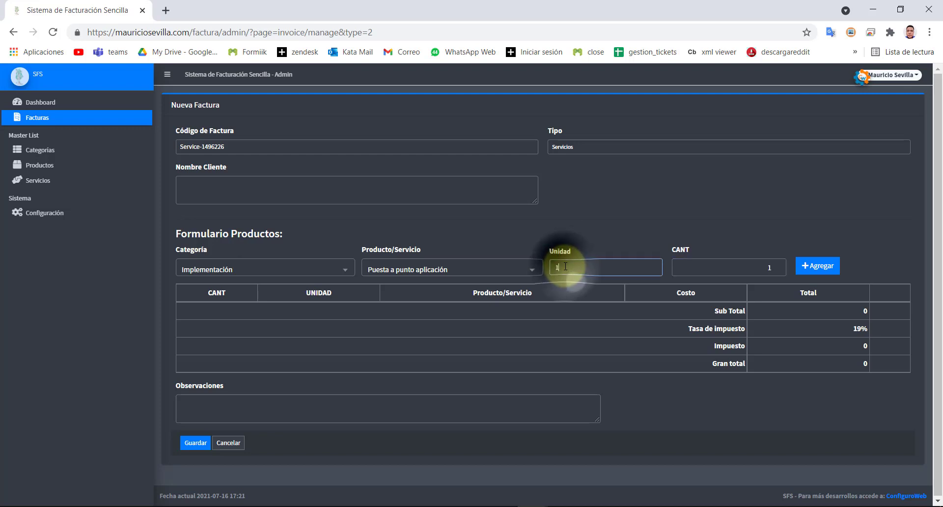
type("2")
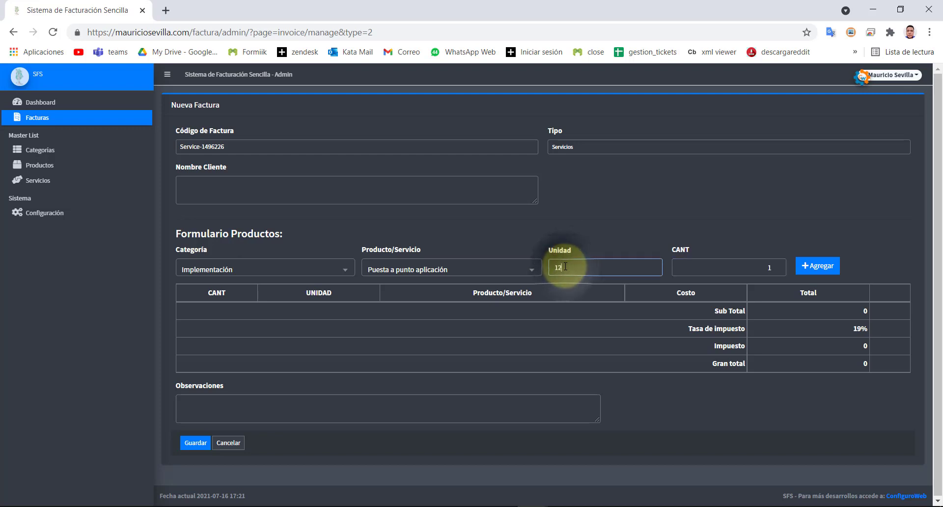
double_click(681, 250)
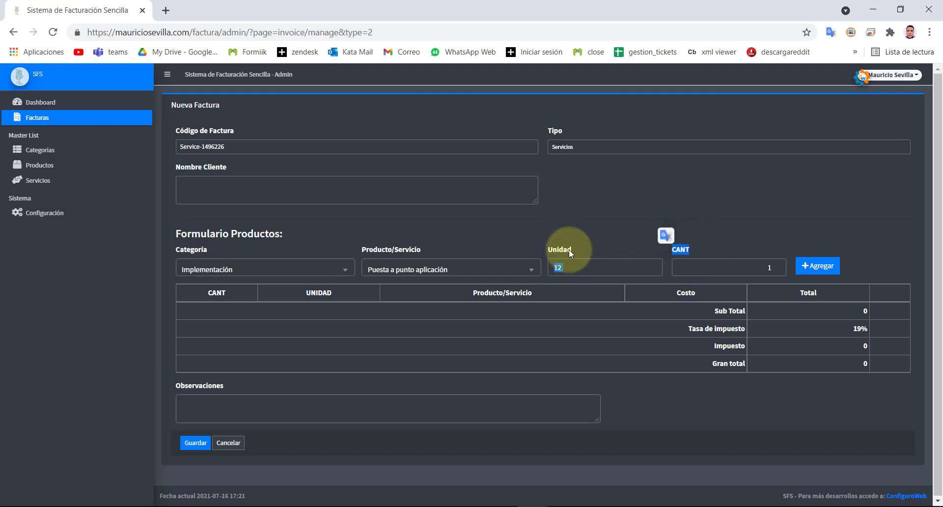
left_click(694, 270)
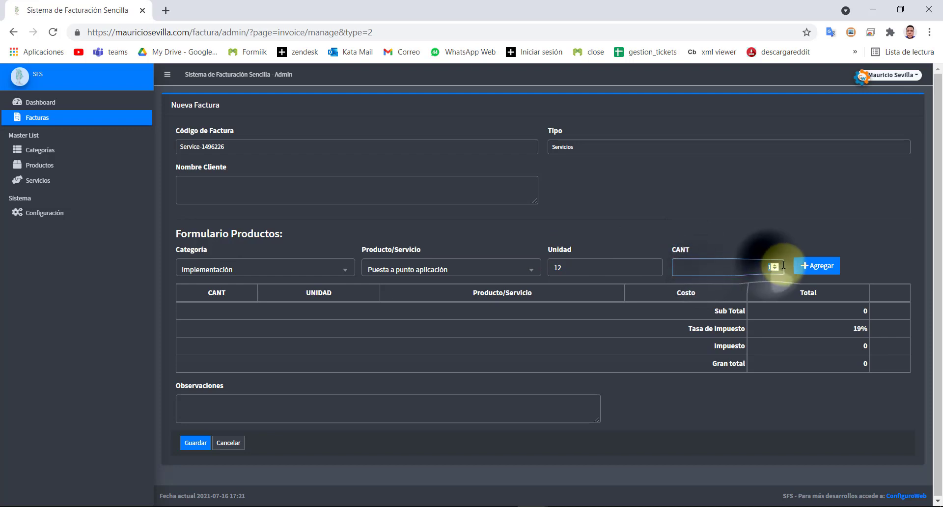
left_click(560, 269)
key("BackSpace")
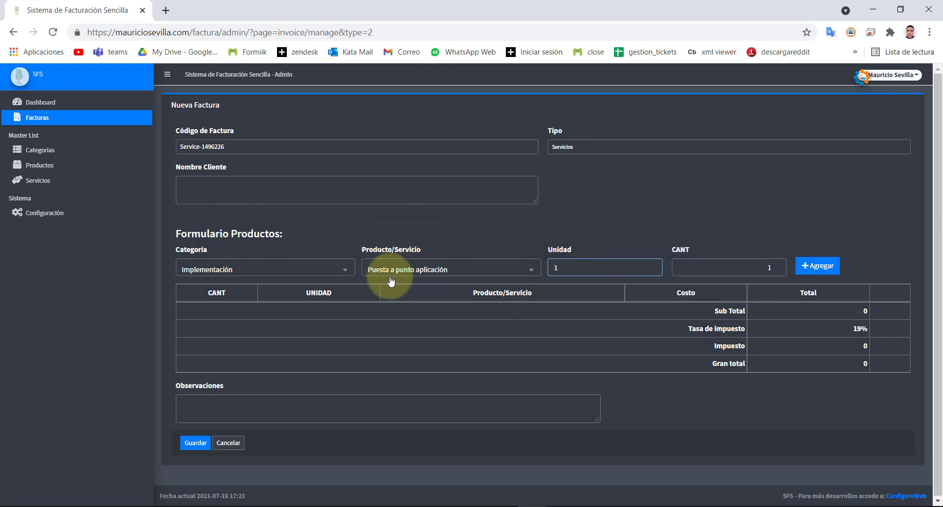
- Add the service line to the invoice and review its tax rate, tax amount and grand total
left_click(815, 268)
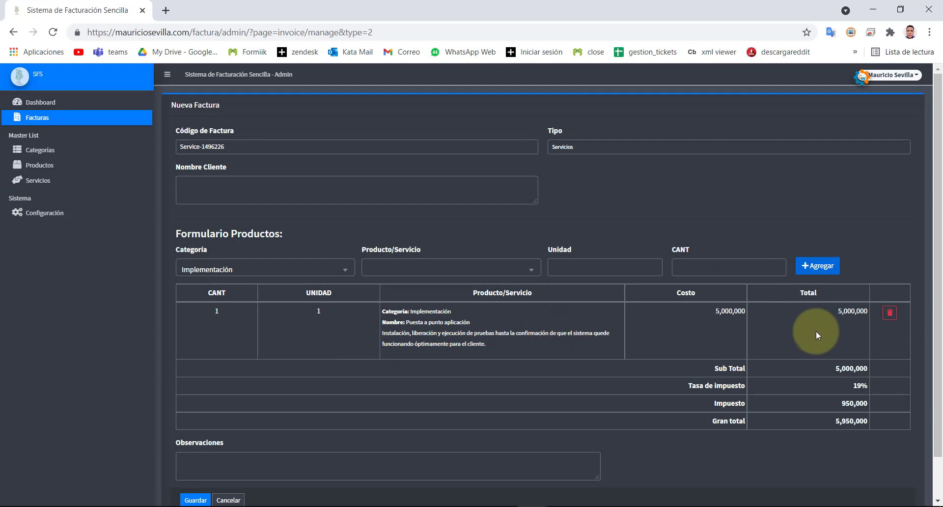
double_click(859, 386)
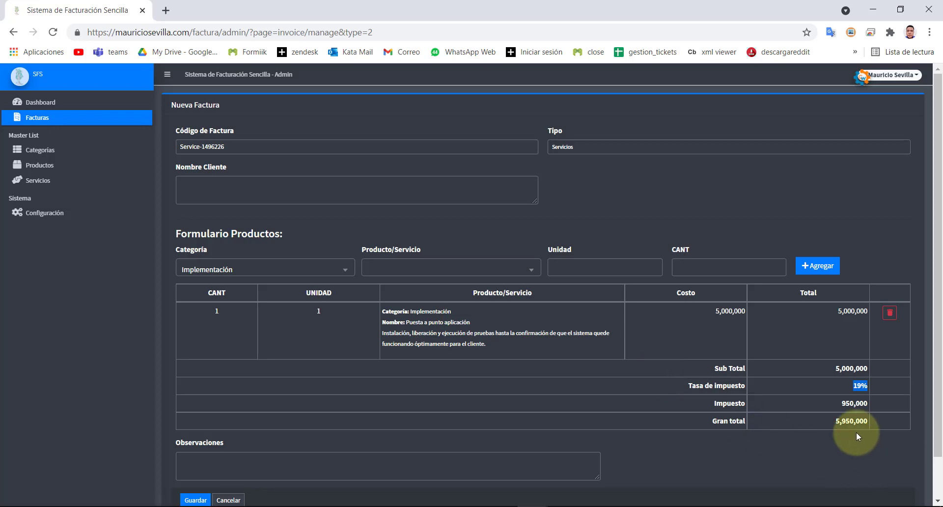
left_click_drag(834, 422, 869, 420)
scroll(702, 396, "down", 1)
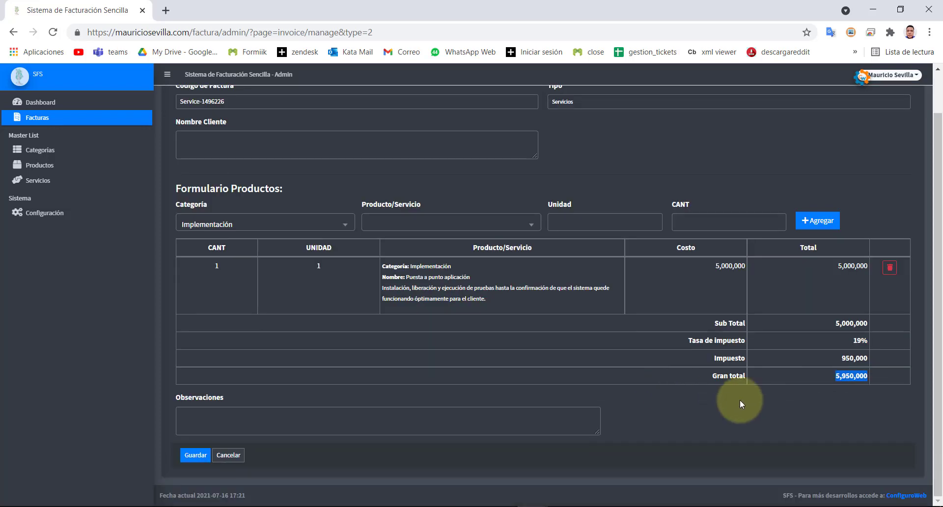
left_click(830, 358)
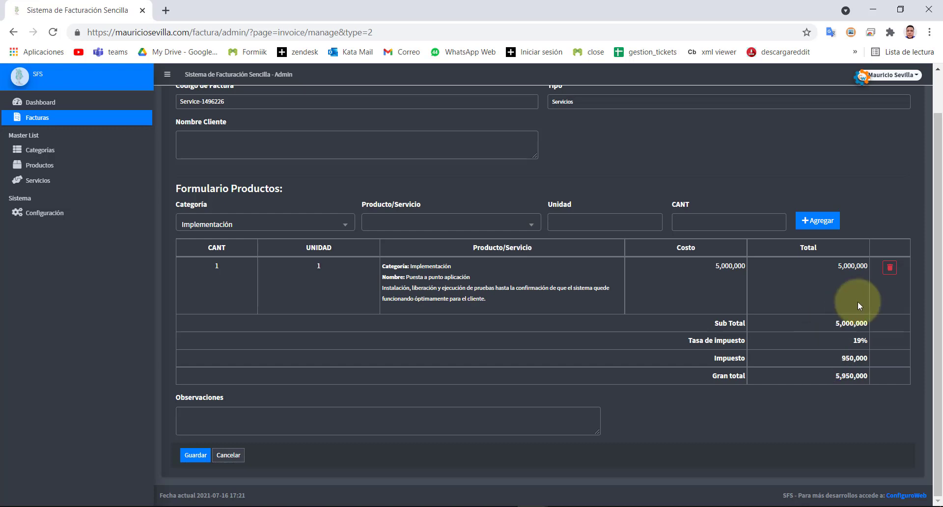
- Fill in Observaciones with "El proceso llevó un total de 5 sesiones durante 3 semanas, se ejecuta sin ninguna novedad de parte del cliente."
left_click(281, 425)
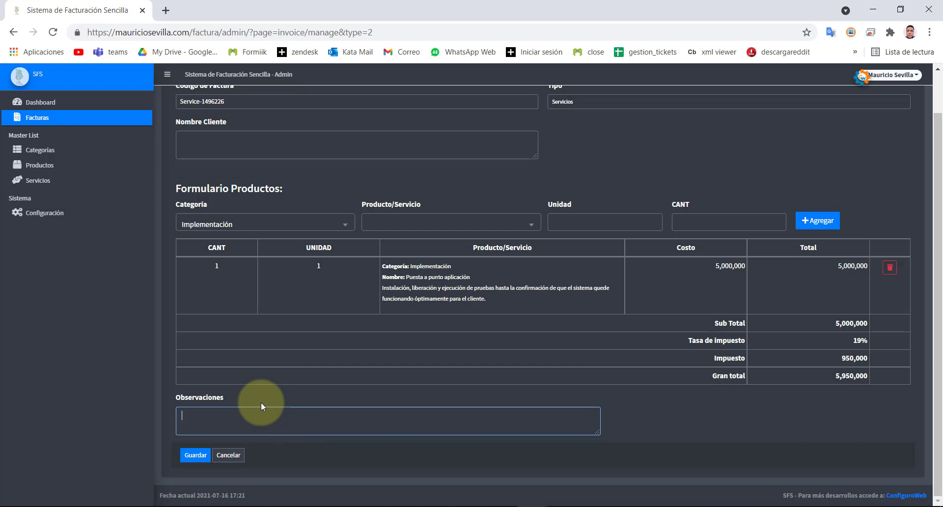
type("El pedr")
key("BackSpace")
key("BackSpace")
key("BackSpace")
type("roceso llevó un total de 5 sesiones de")
type("rante 4")
key("BackSpace")
type("3")
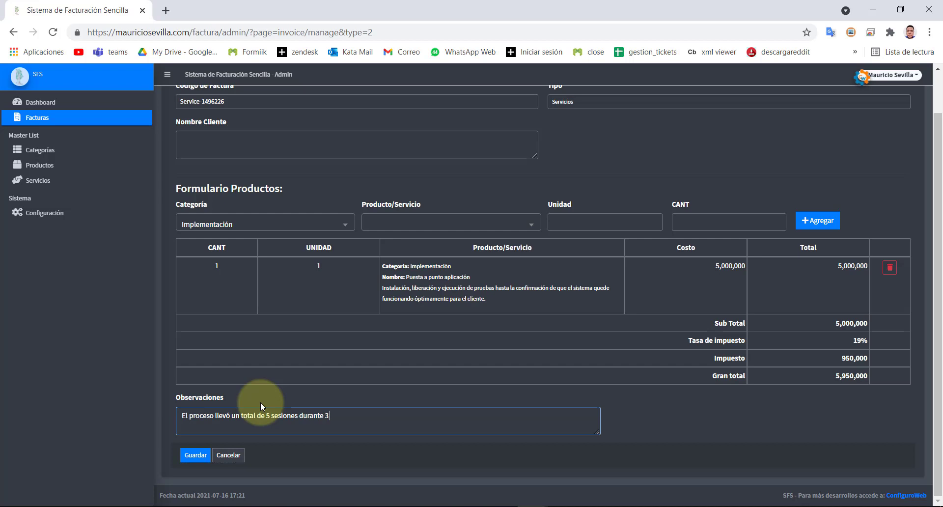
type(" semanas, se ejecuta sin ninguna novedad de parte del cliente.")
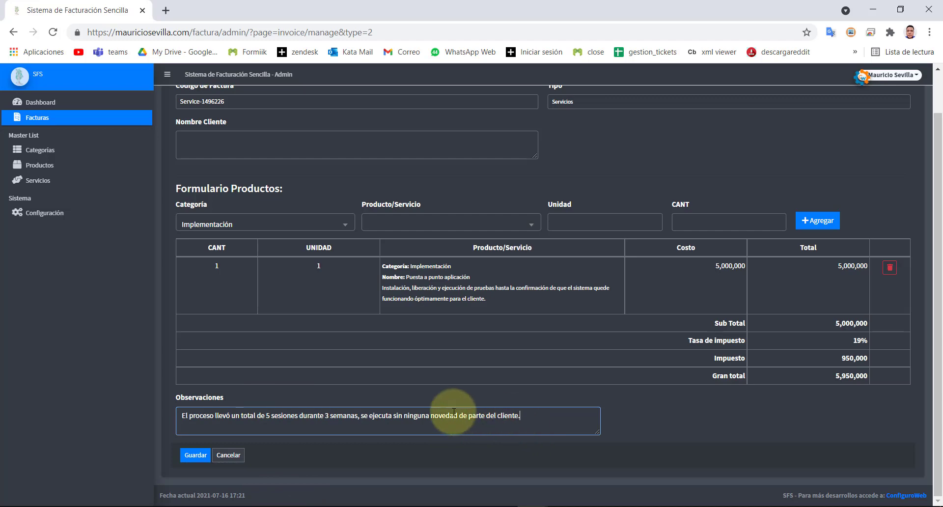
left_click(520, 423)
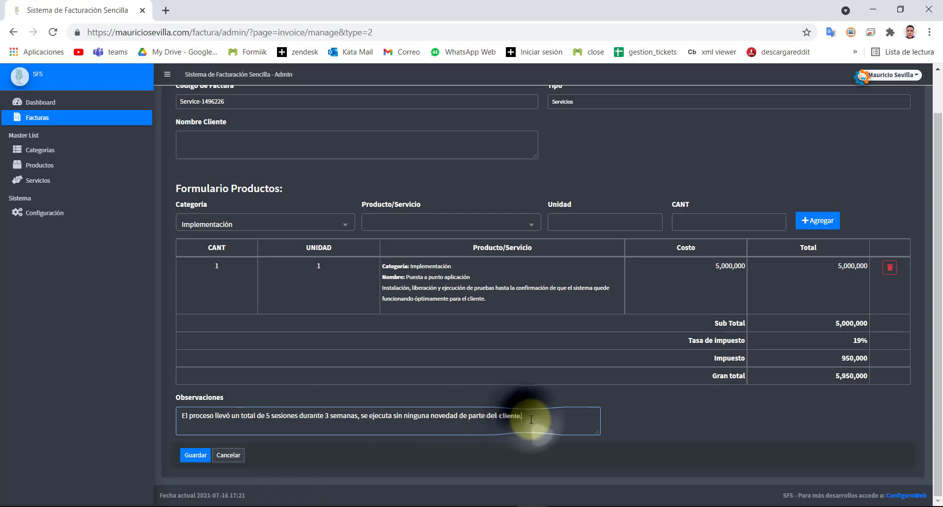
- Save the new service invoice and choose to save its printout as a PDF
left_click(194, 456)
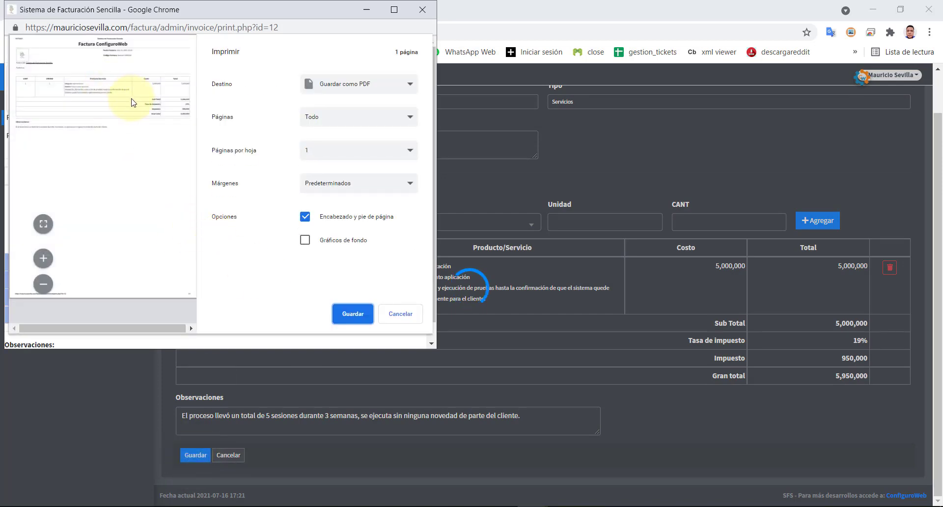
left_click(349, 313)
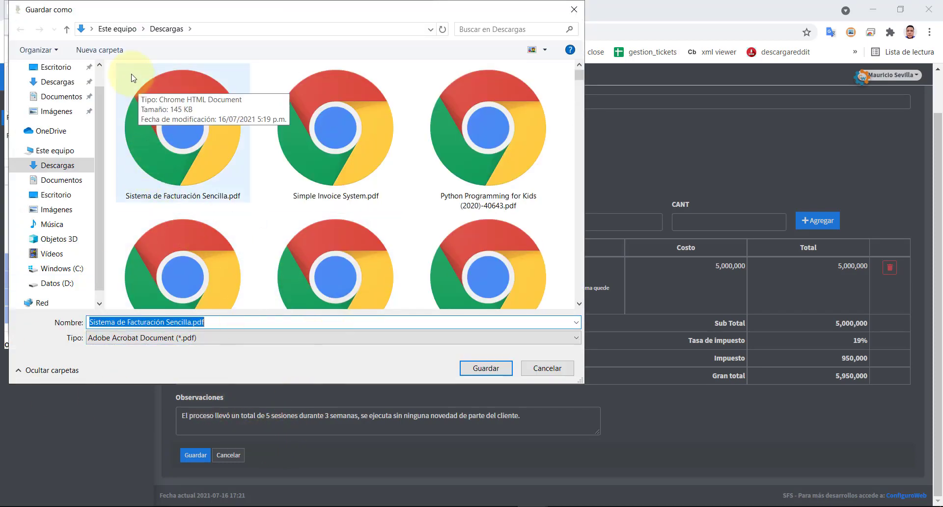
- Create a folder named fcw in Descargas and open it as the save location for the PDF
left_click(97, 50)
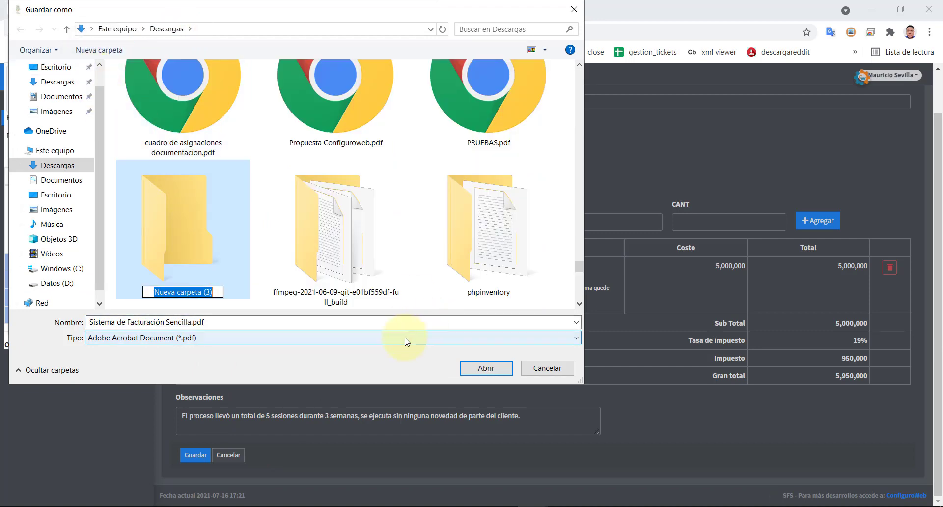
type("fcw")
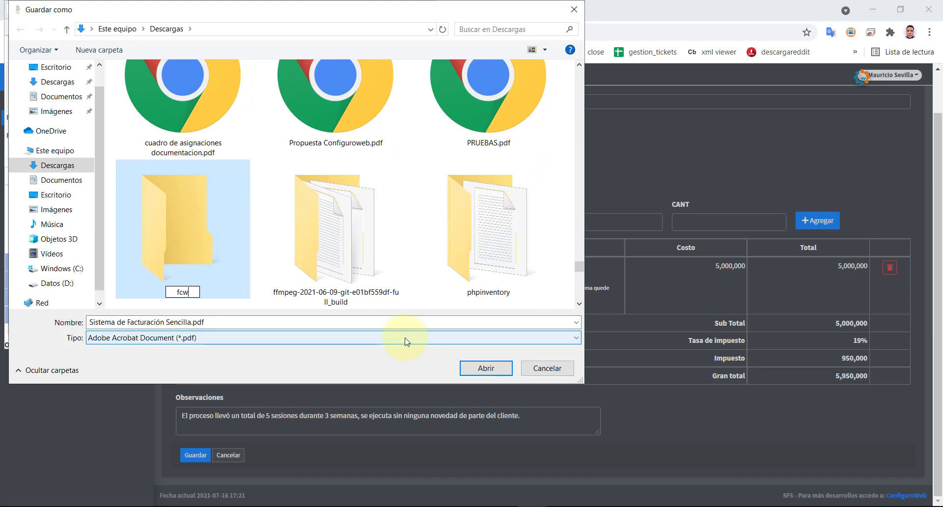
left_click(220, 249)
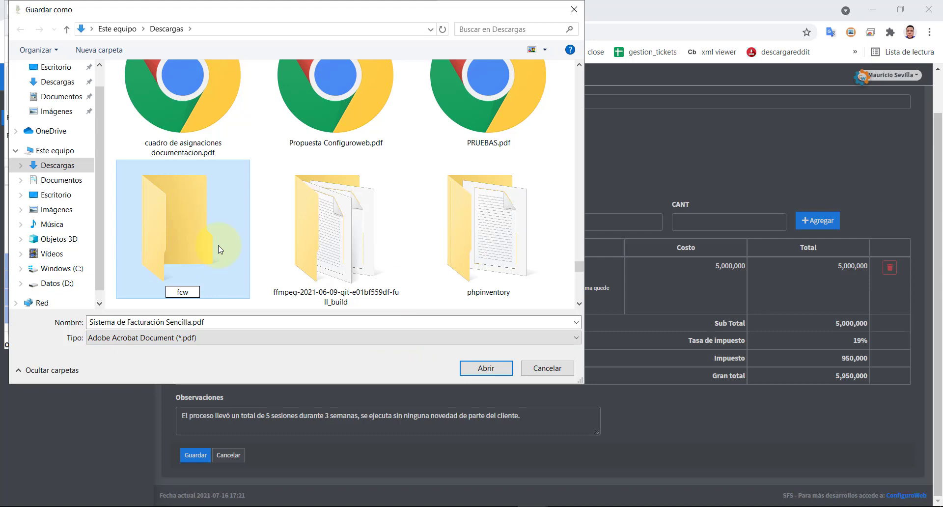
double_click(192, 239)
- Create a subfolder named 1607 inside the fcw folder
double_click(190, 321)
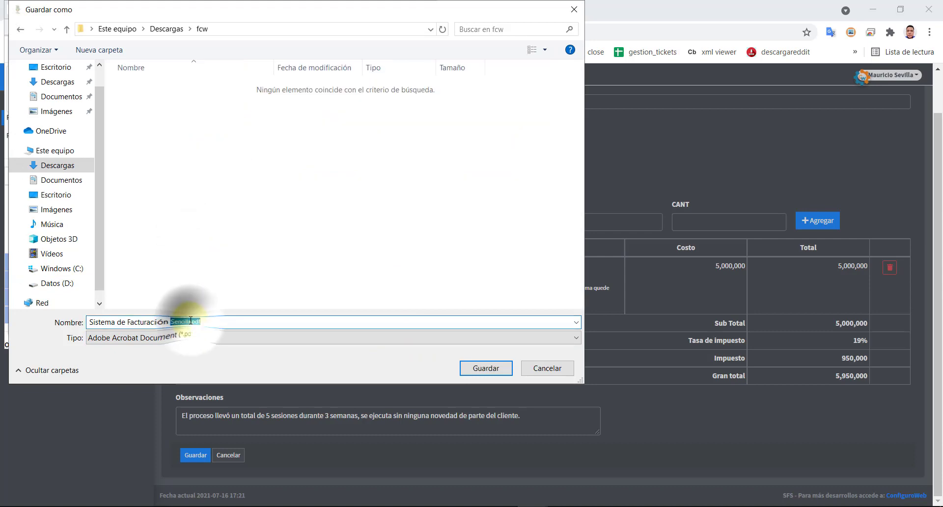
left_click(197, 322)
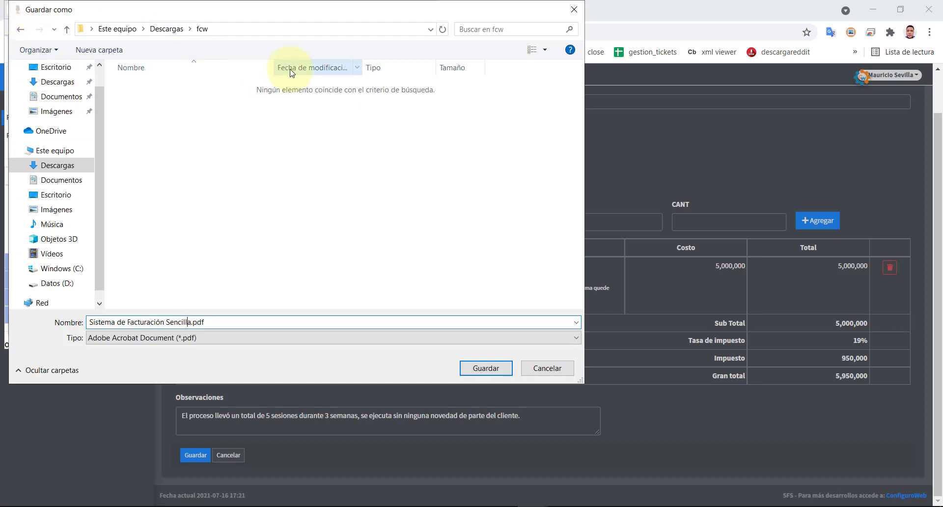
left_click(117, 51)
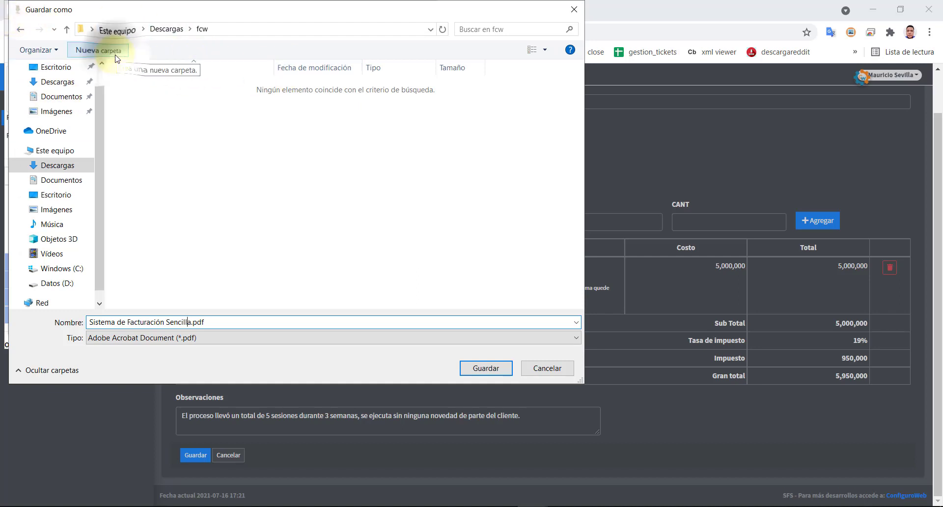
type("16")
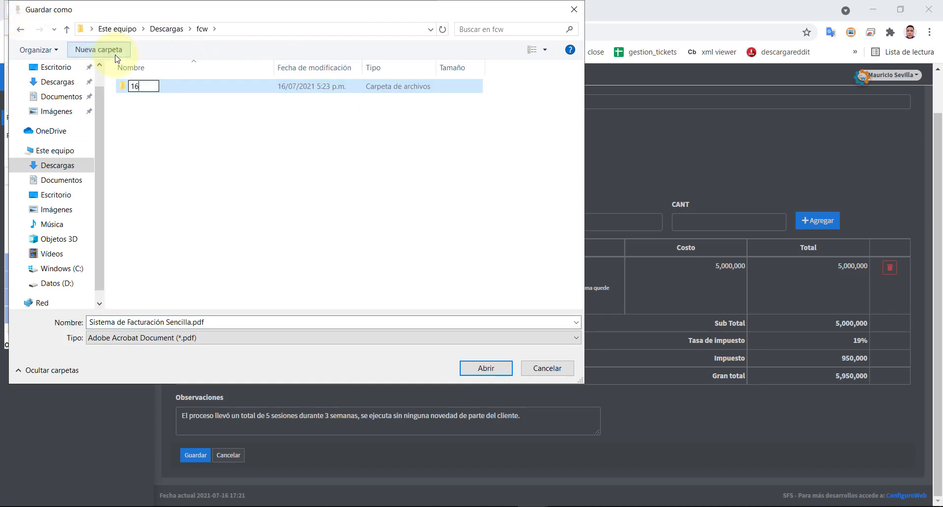
type("07")
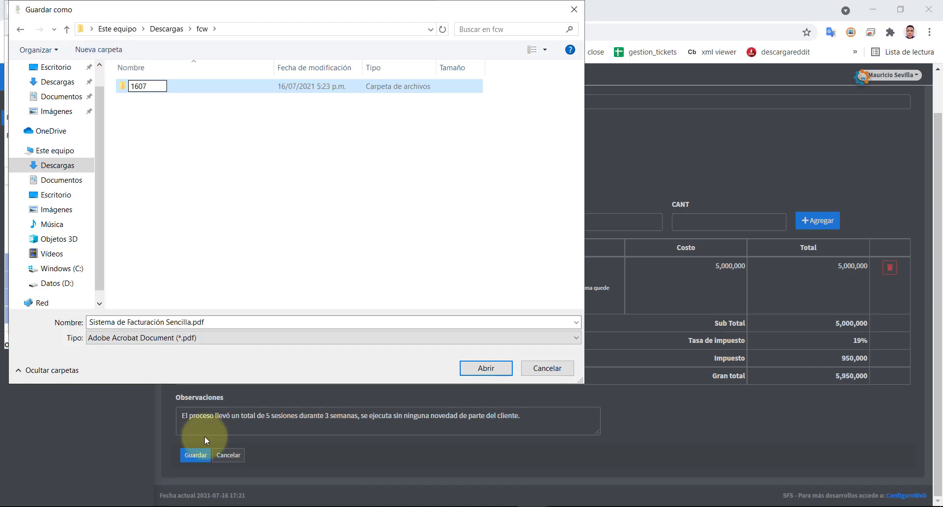
- Name the invoice PDF 1a.pdf and save it in the fcw folder
left_click(180, 321)
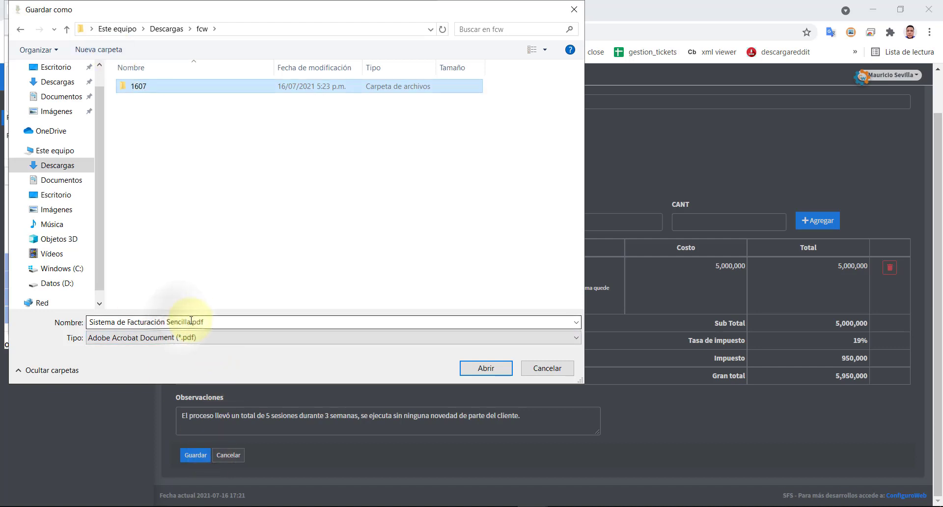
left_click(185, 321)
left_click(191, 321)
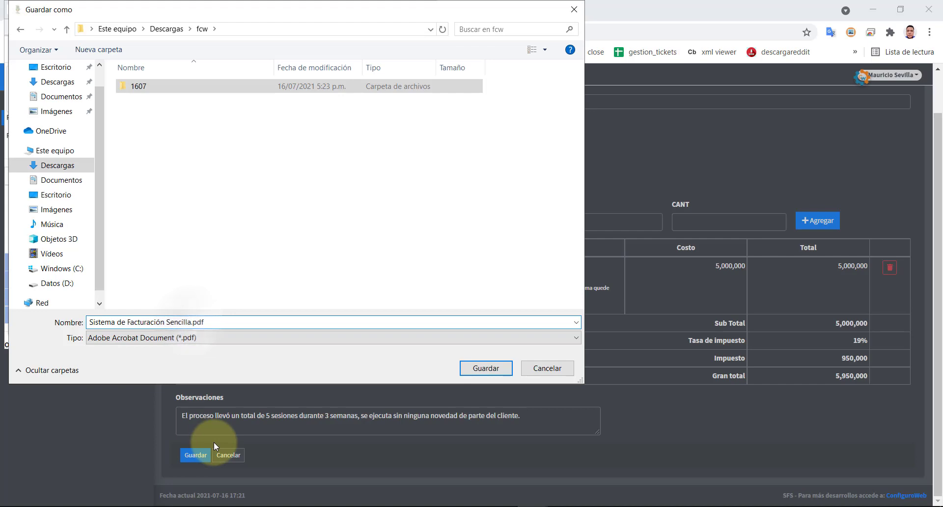
key("ctrl+shift+Left")
key("ctrl+shift+Left")
key("ctrl+shift+Left")
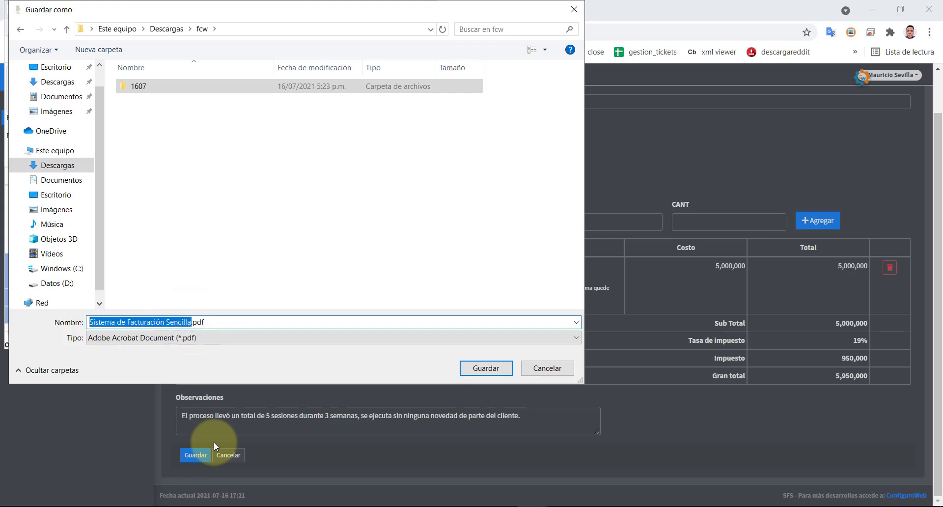
left_click_drag(407, 10, 505, 88)
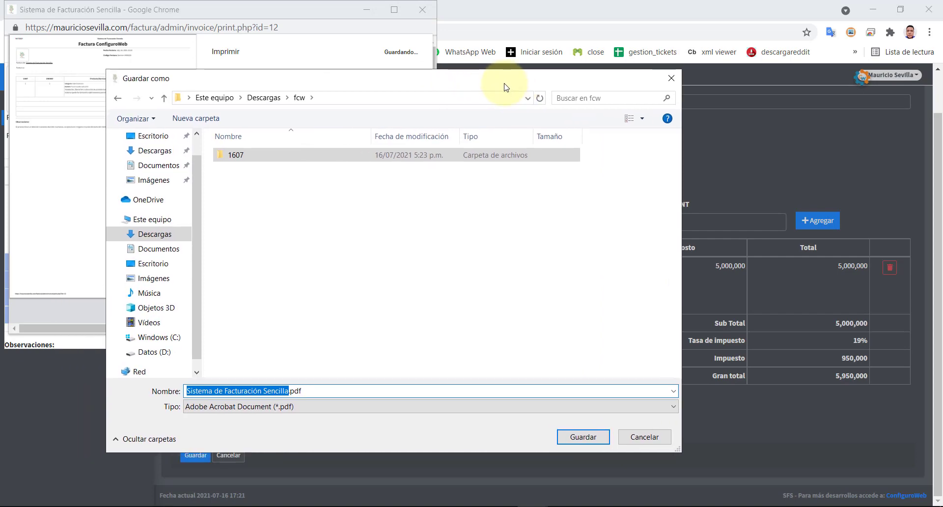
type("1a")
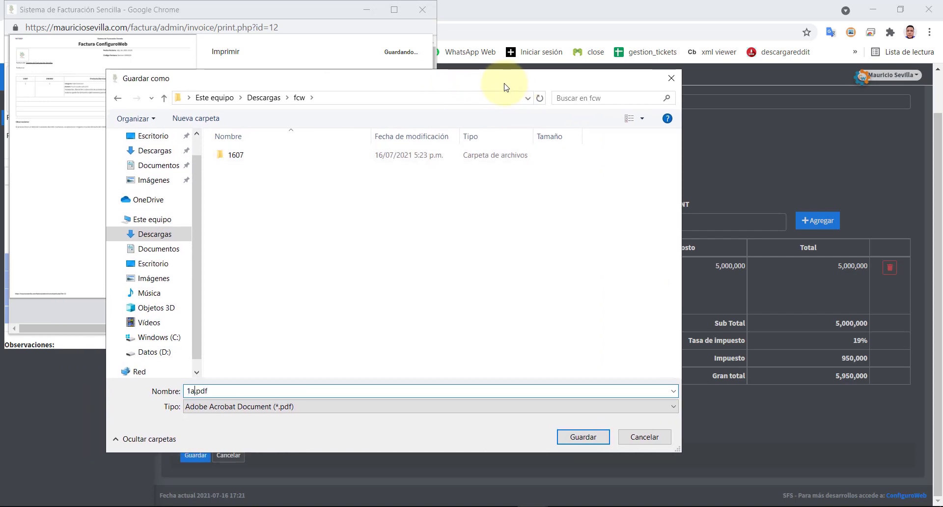
key("Return")
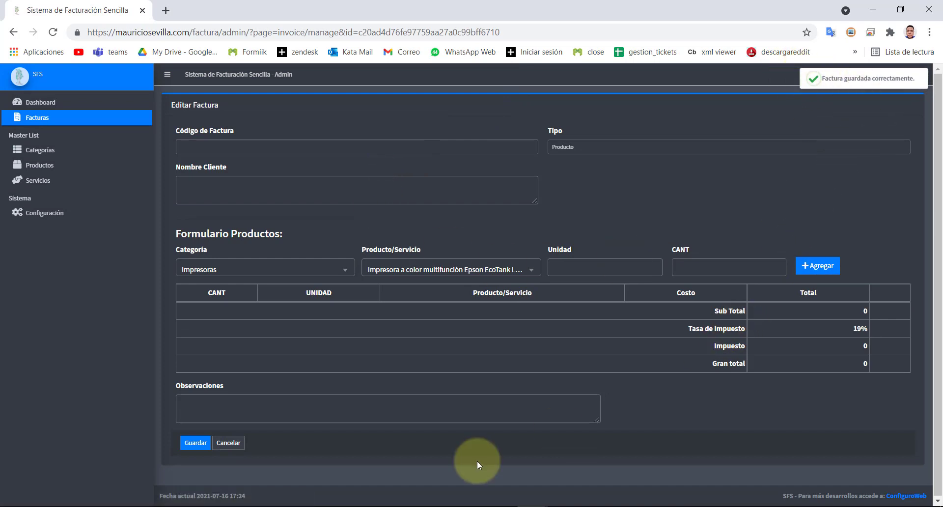
- Switch to File Explorer, close the aplicaciones php window, and open the 1607 subfolder of fcw in Descargas
mouse_move(501, 503)
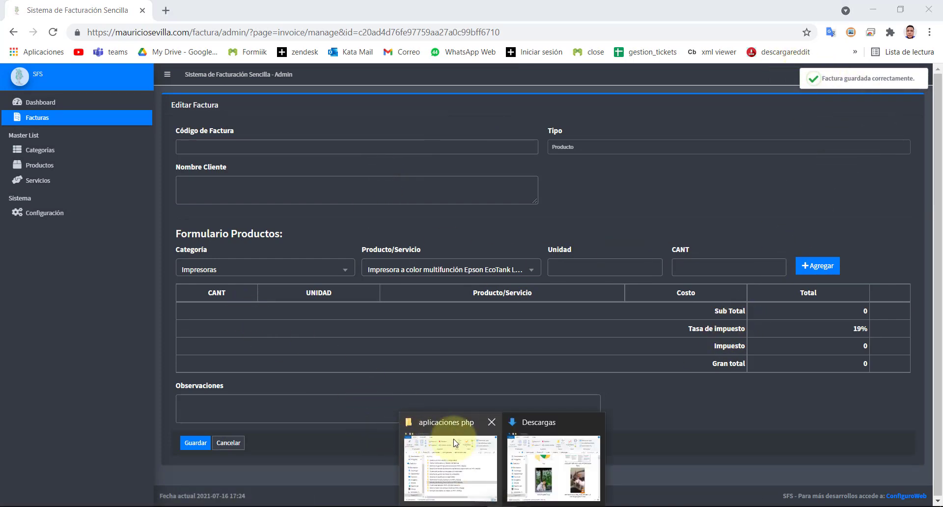
left_click(493, 422)
left_click(486, 472)
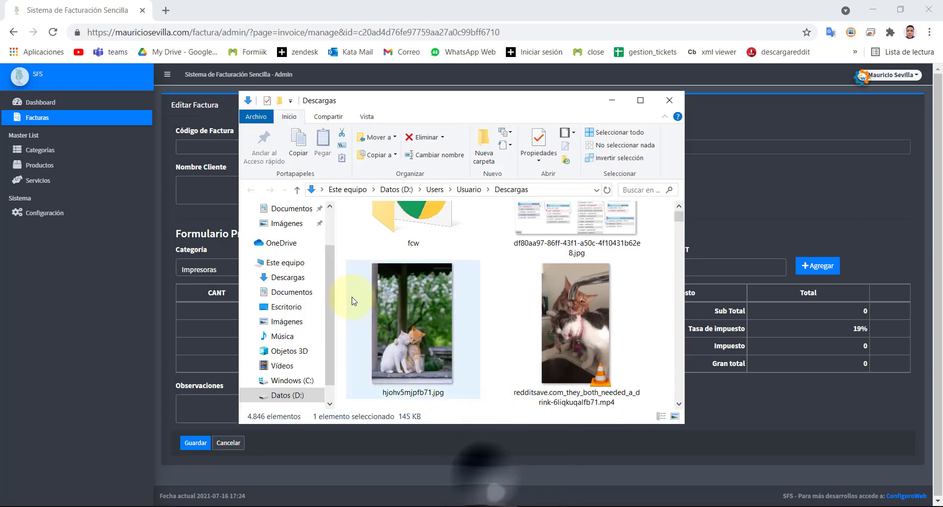
double_click(410, 222)
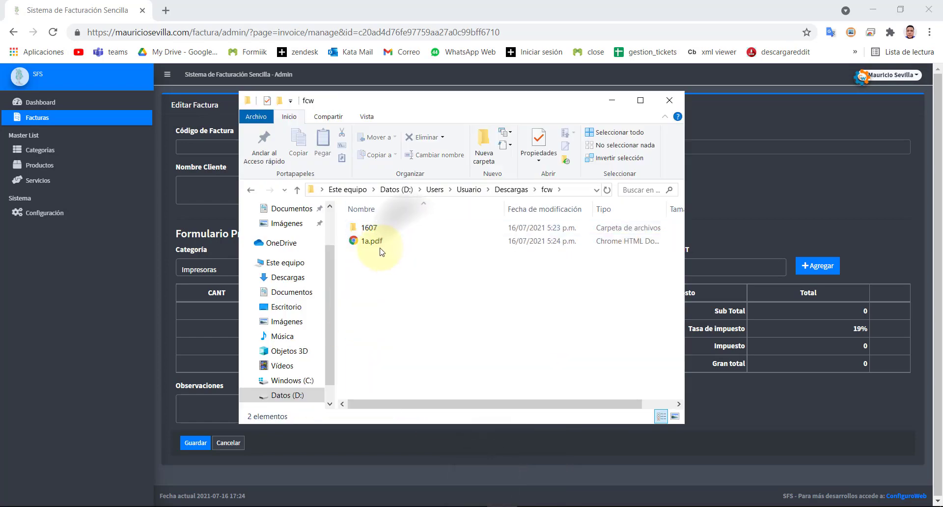
double_click(363, 228)
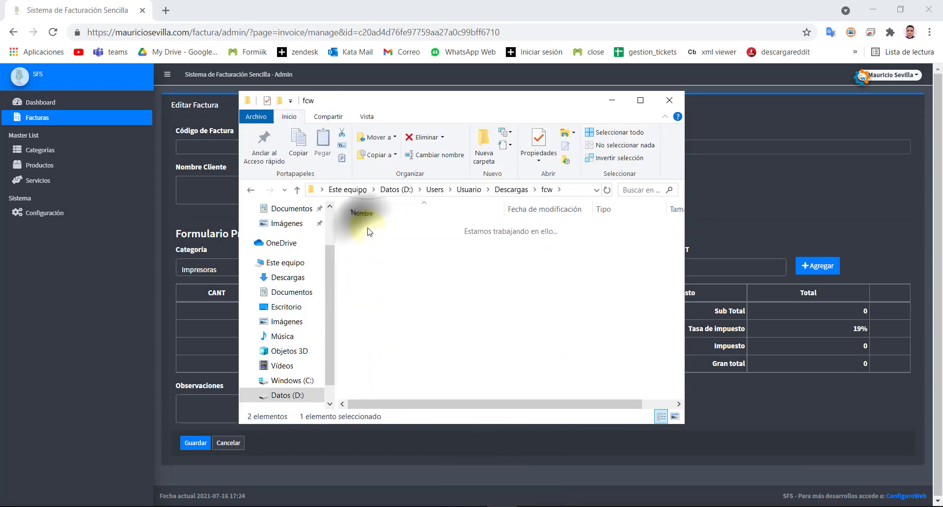
- Move 1a.pdf from the fcw folder into its 1607 subfolder and open that subfolder
left_click(494, 189)
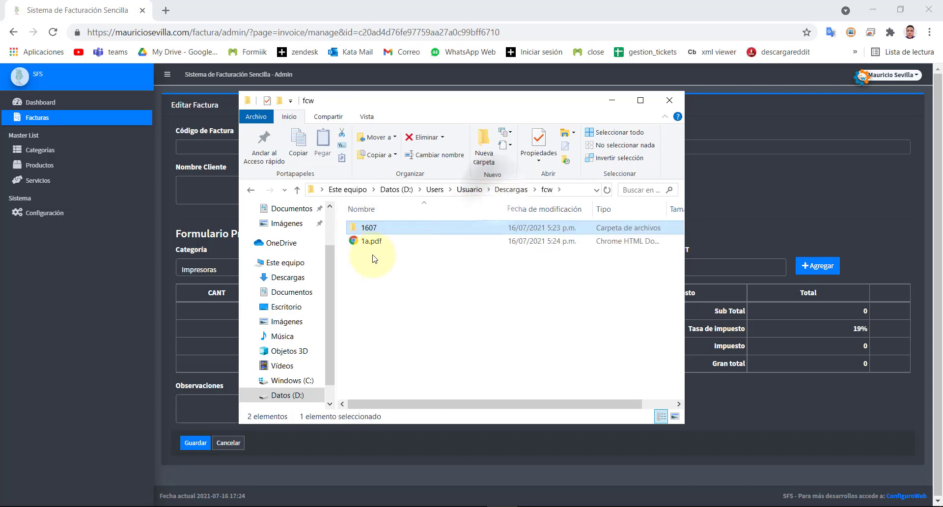
left_click_drag(372, 245, 374, 231)
double_click(373, 229)
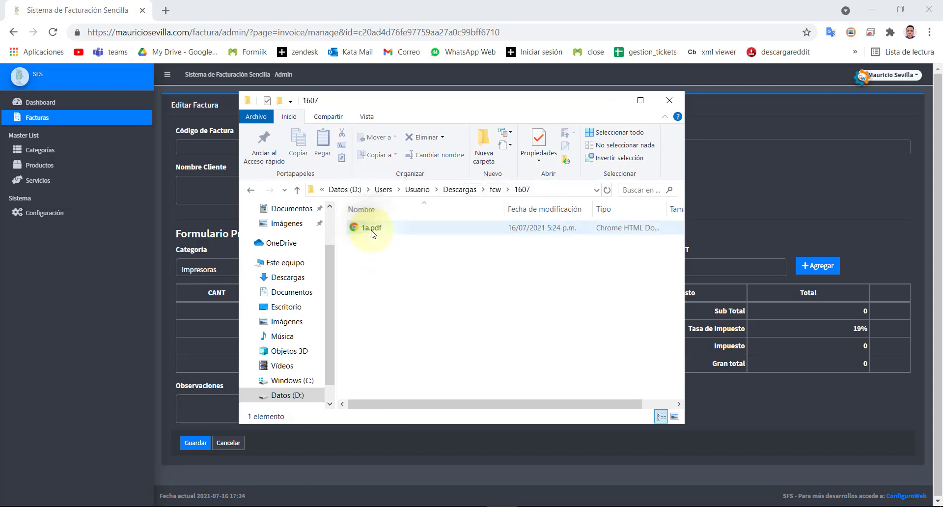
- Open 1a.pdf and review the invoice's service description, totals and observations
double_click(373, 229)
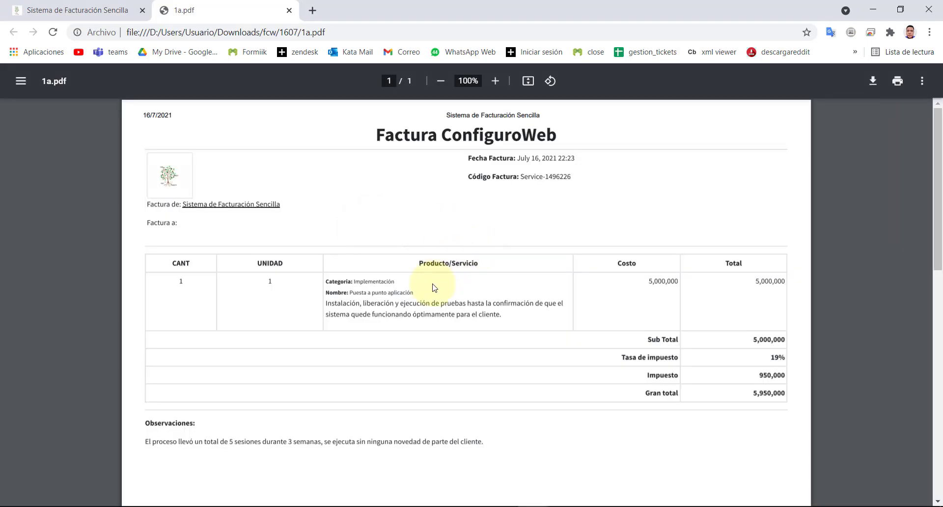
left_click_drag(331, 303, 453, 319)
scroll(453, 319, "down", 1)
left_click_drag(229, 381, 321, 380)
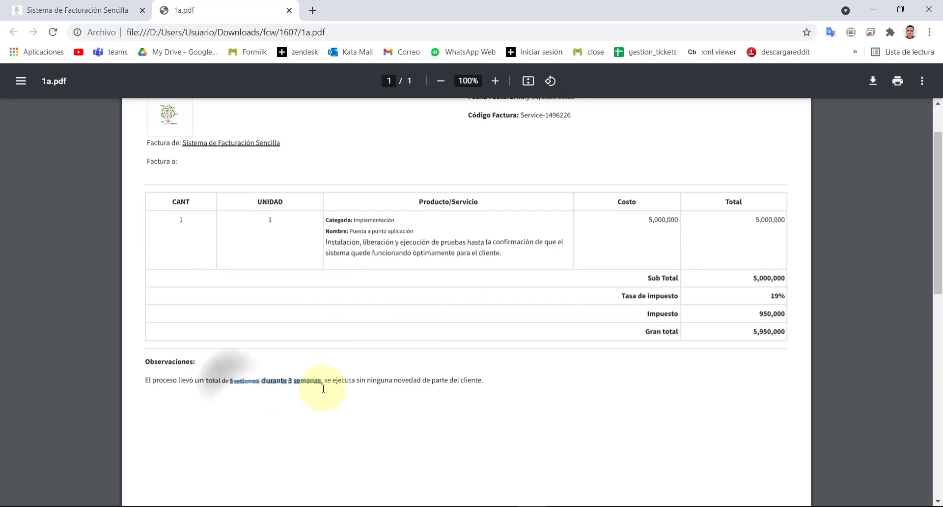
scroll(548, 364, "down", 5)
scroll(646, 311, "up", 6)
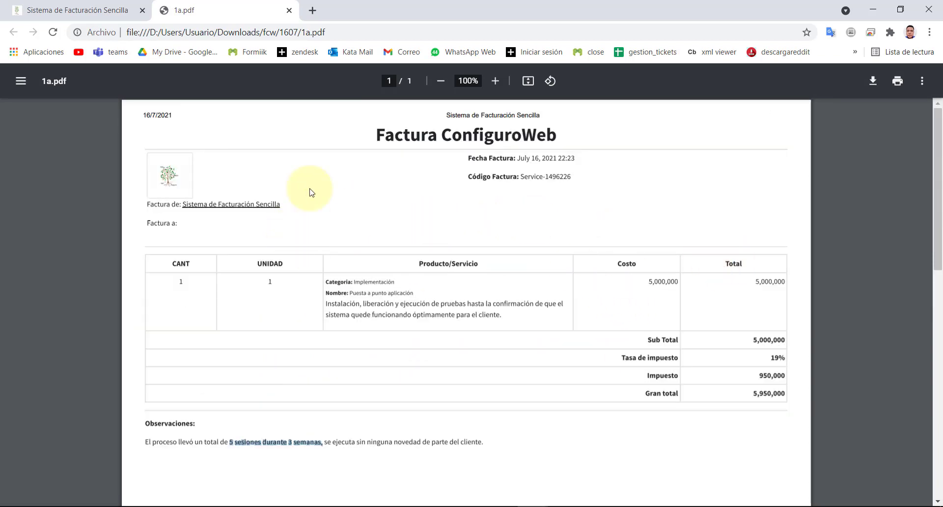
- Return to the billing system page and view the invoice list and the category list
left_click(58, 10)
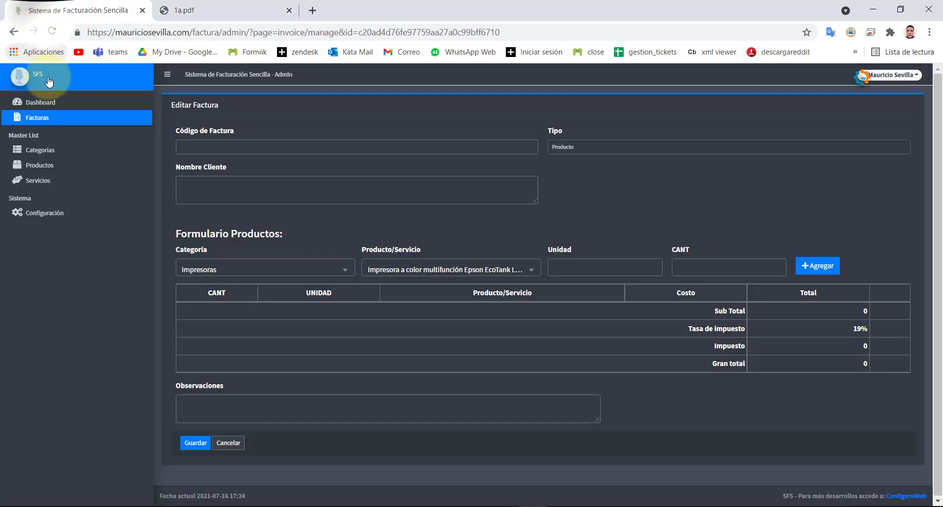
left_click(45, 117)
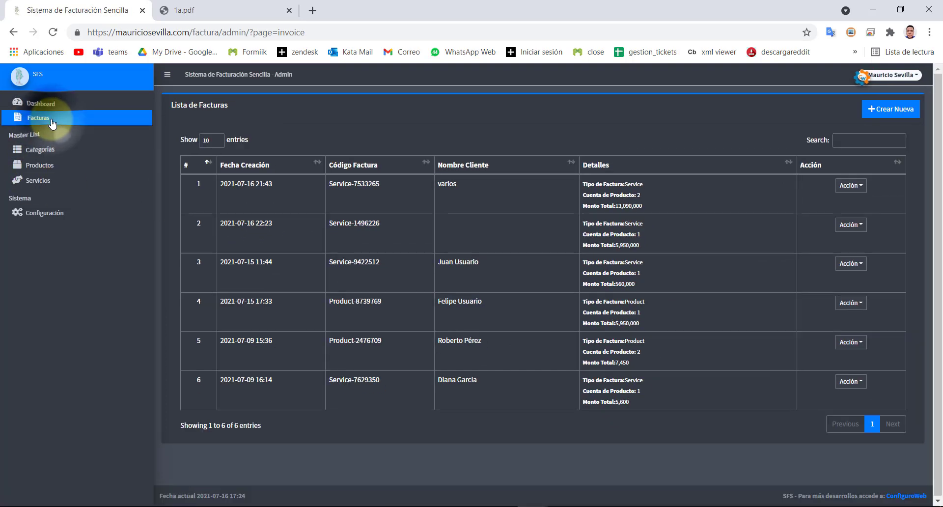
left_click(31, 152)
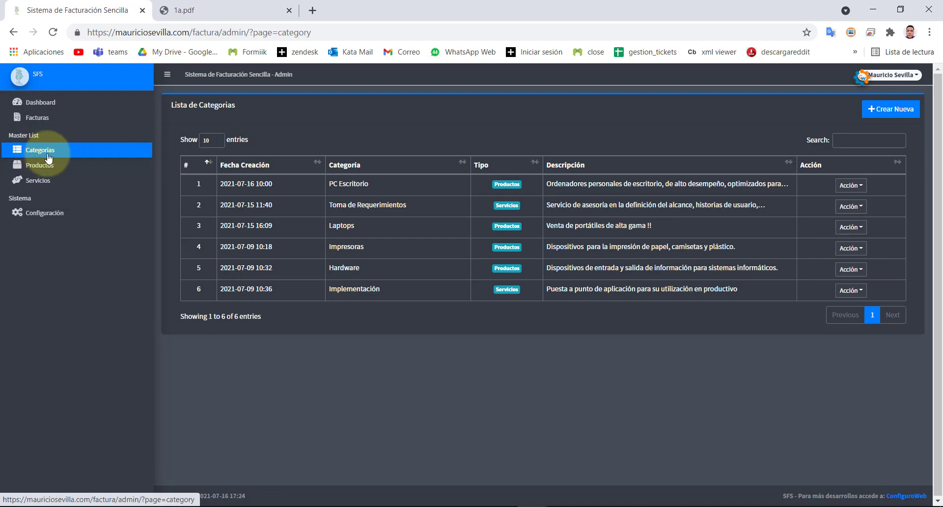
- Open a new invoice form from Facturas and display its Tipo options
left_click(42, 118)
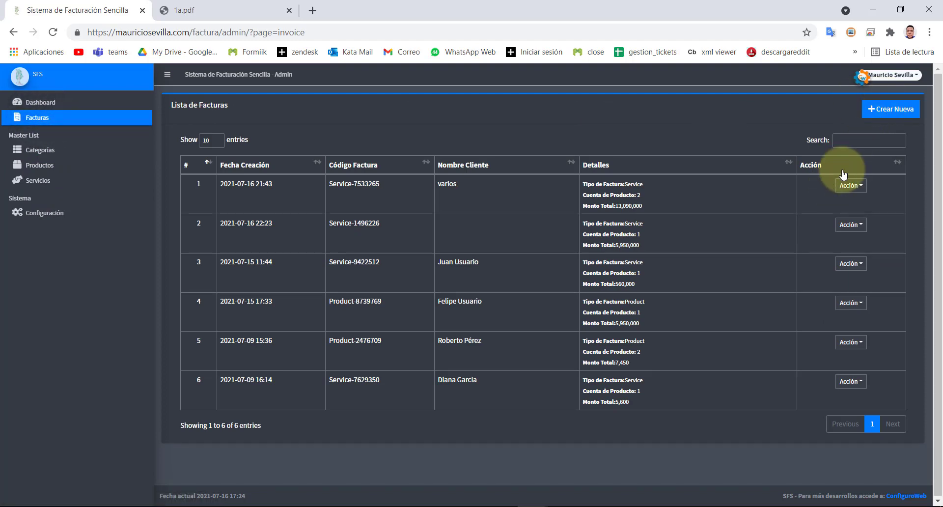
left_click(888, 109)
left_click(572, 146)
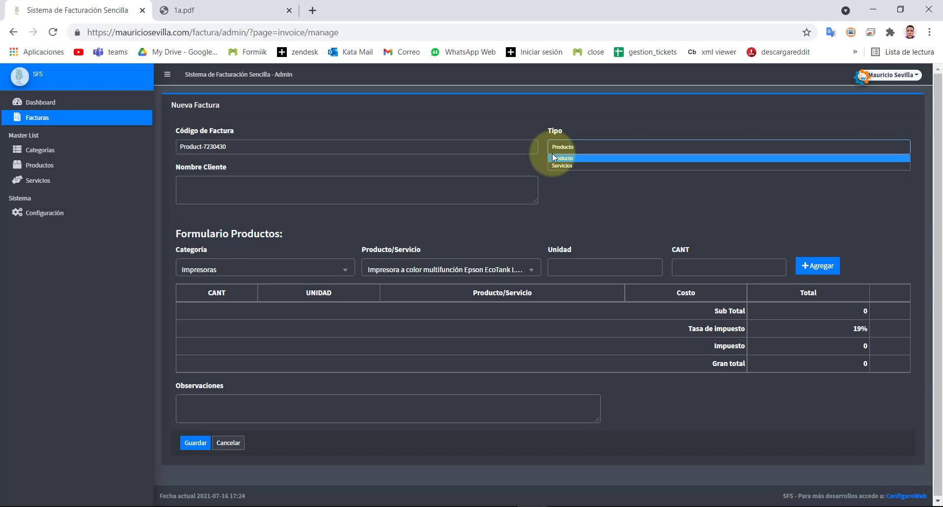
- Go to the Categorías list and highlight the category names to review them
left_click(39, 150)
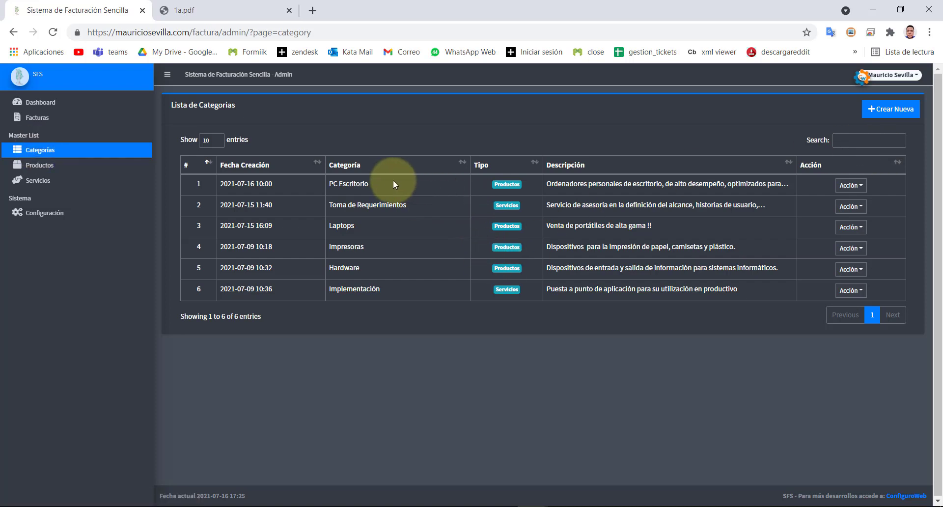
left_click_drag(387, 182, 320, 183)
left_click_drag(379, 210, 311, 287)
double_click(344, 267)
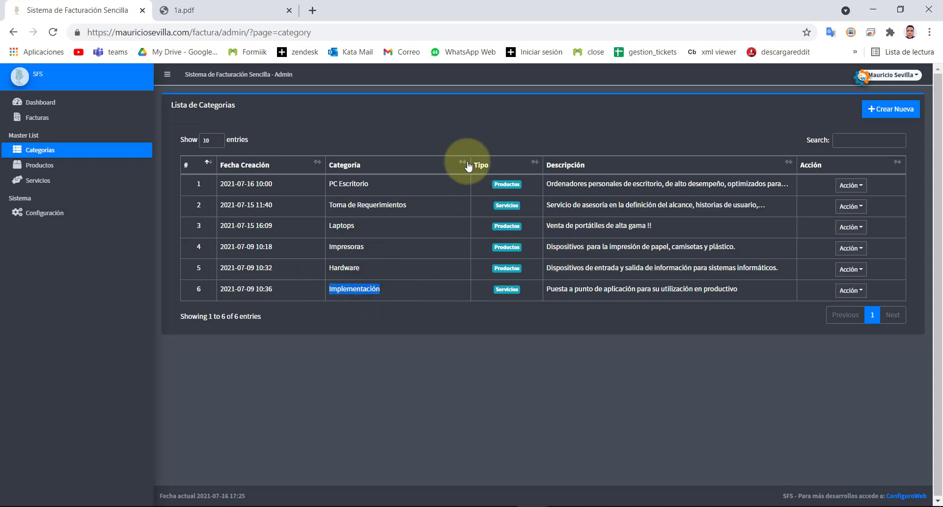
left_click(456, 135)
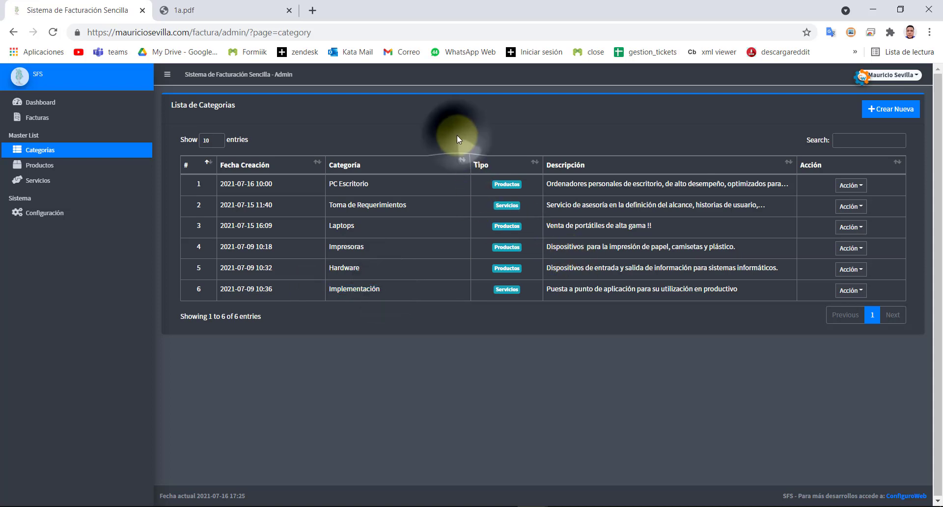
- Start a new category and name it "Artículos Electrónicos"
left_click(884, 112)
left_click(413, 162)
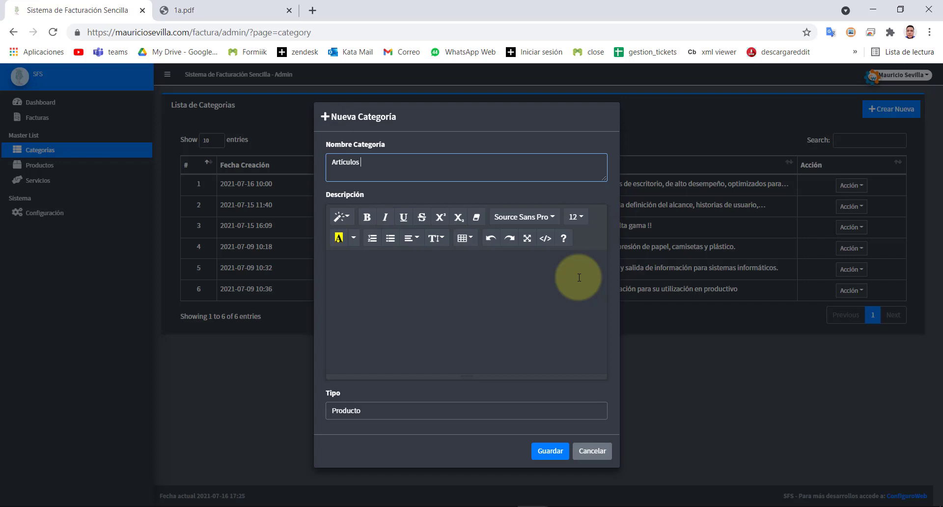
type("Electrónicos")
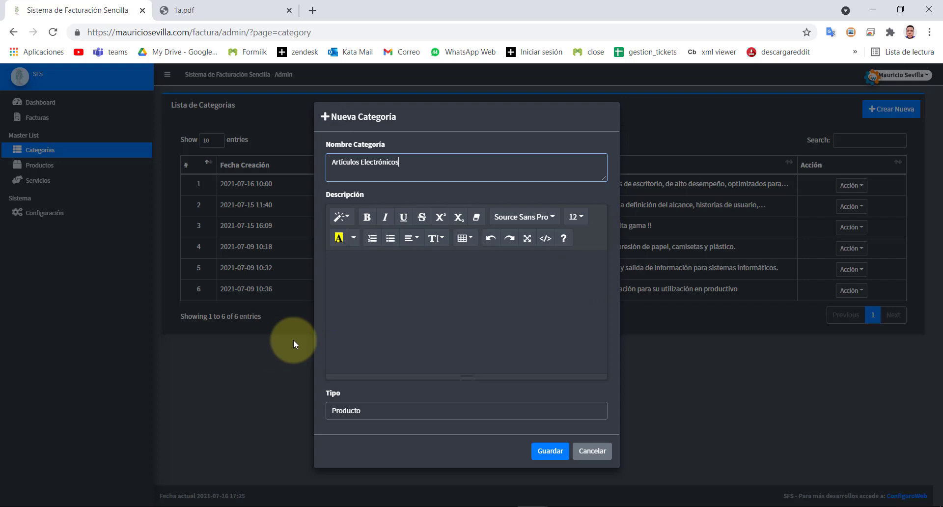
- Enter the category description "Se especifica que estos artículos no están relacionados con hardware asociada a procesamiento de información."
left_click(450, 260)
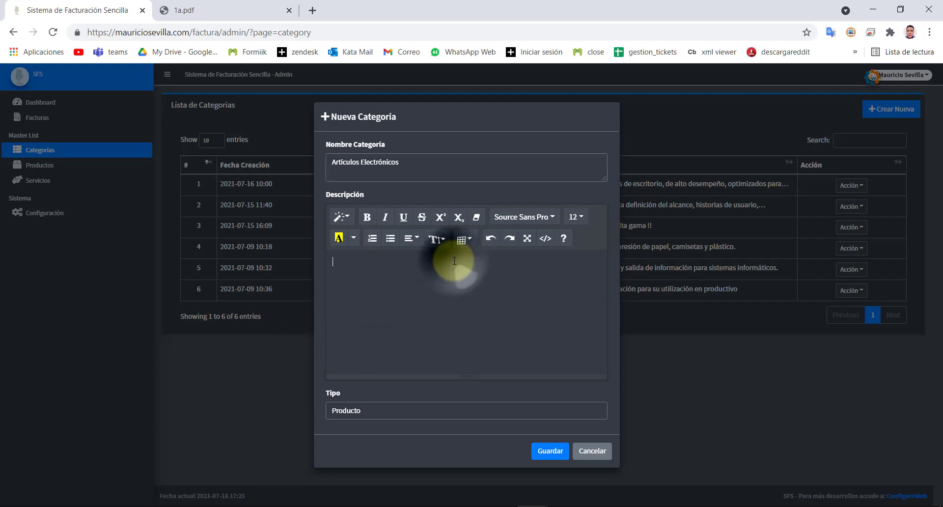
type("Se")
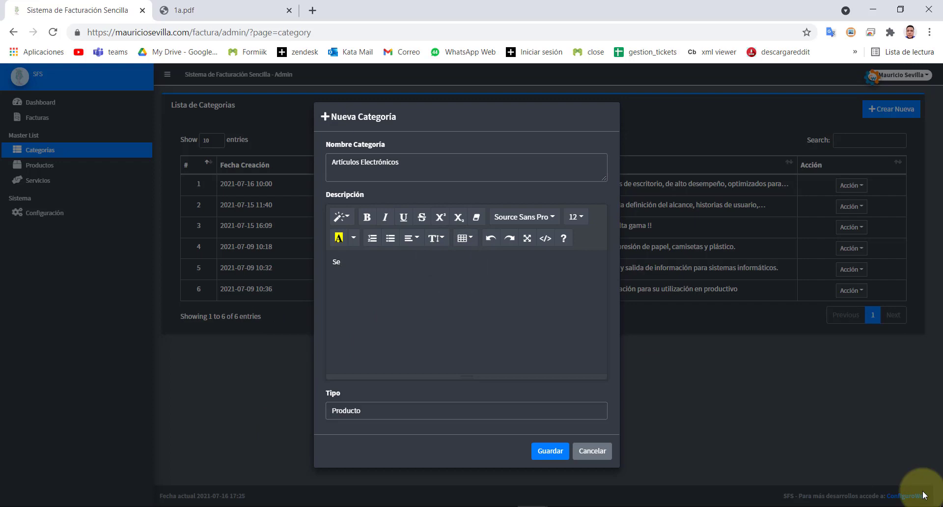
type(" especifica que estos artículo")
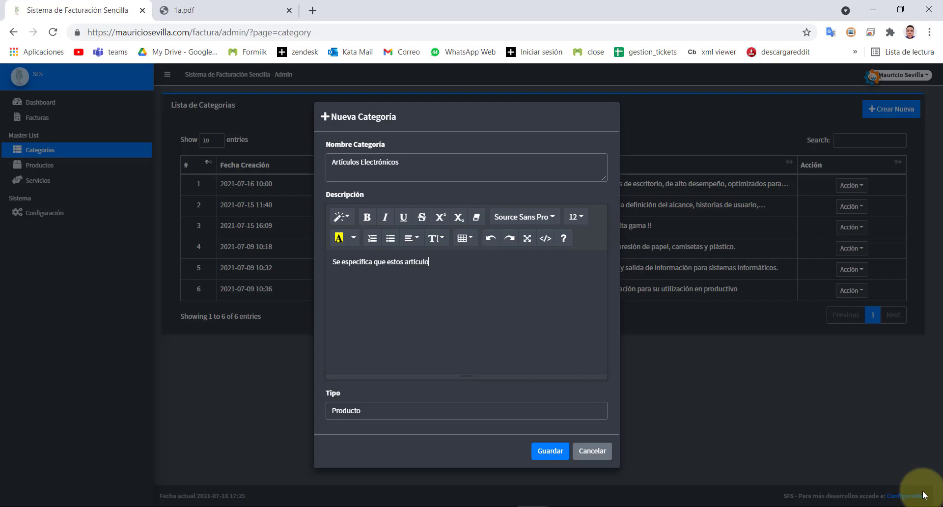
type("s no están relacacionados con per")
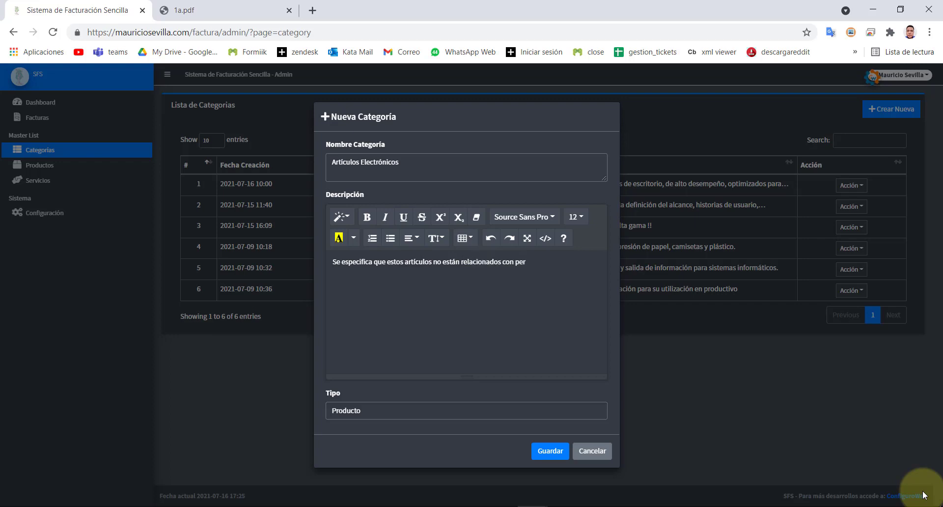
key("BackSpace")
key("BackSpace")
key("BackSpace")
type("hardware asociada a procesamiento de i")
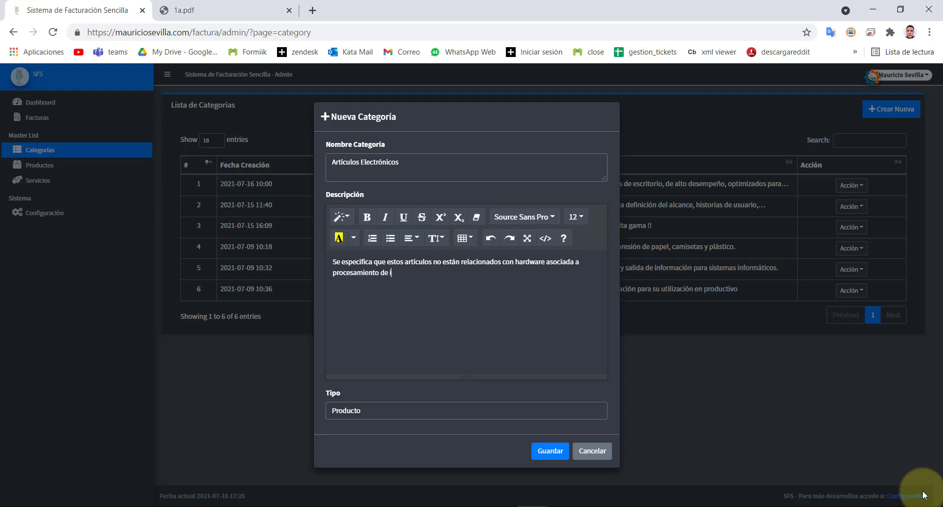
type("nforma")
type("cio")
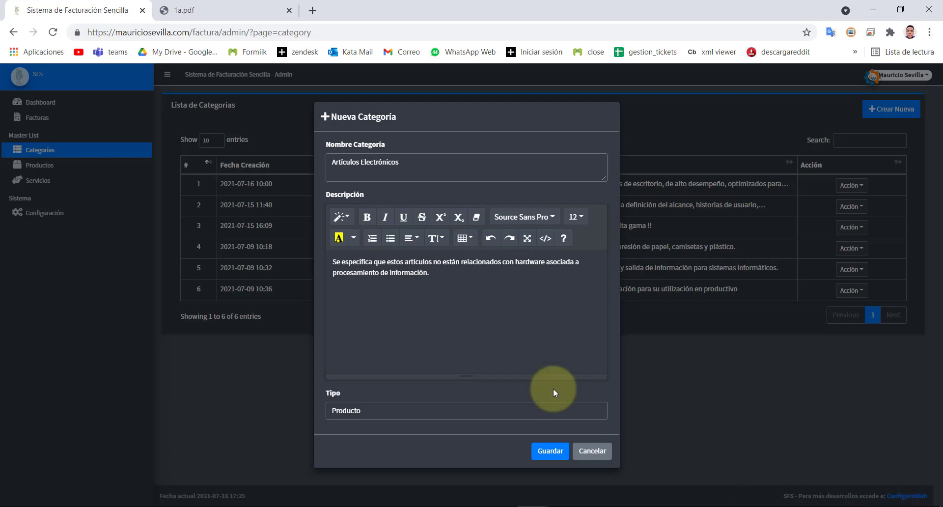
- Keep the new category's type as Producto and save the category
left_click(417, 409)
left_click(418, 410)
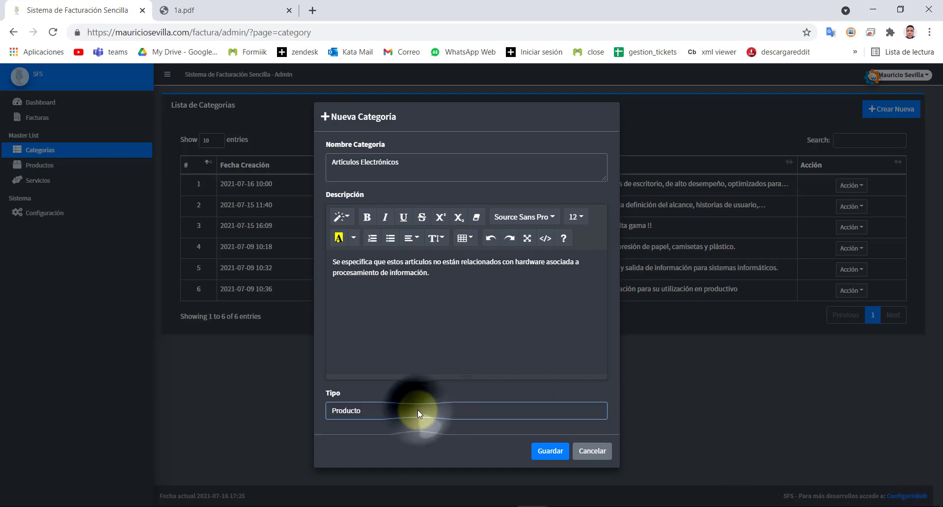
left_click(549, 452)
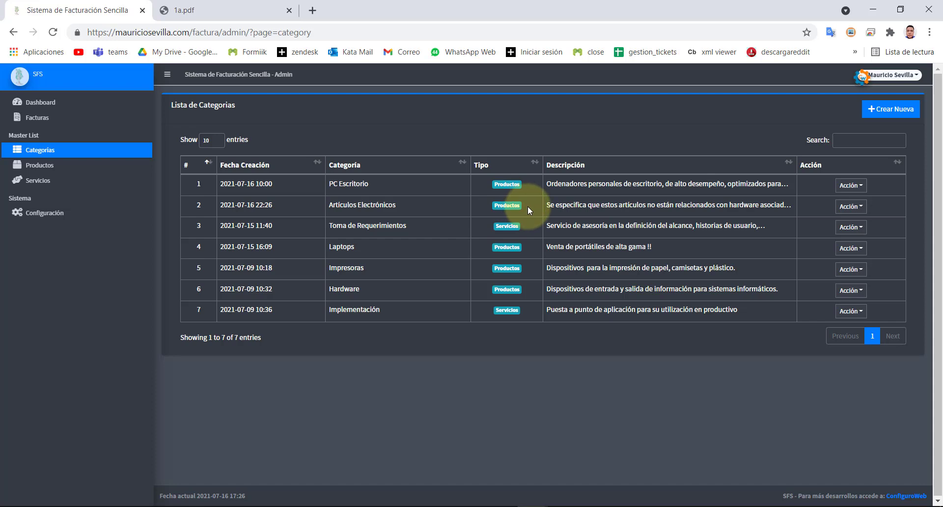
- Edit the Artículos Electrónicos category, rename it "Artículo Electrónico" and save the change
left_click(852, 208)
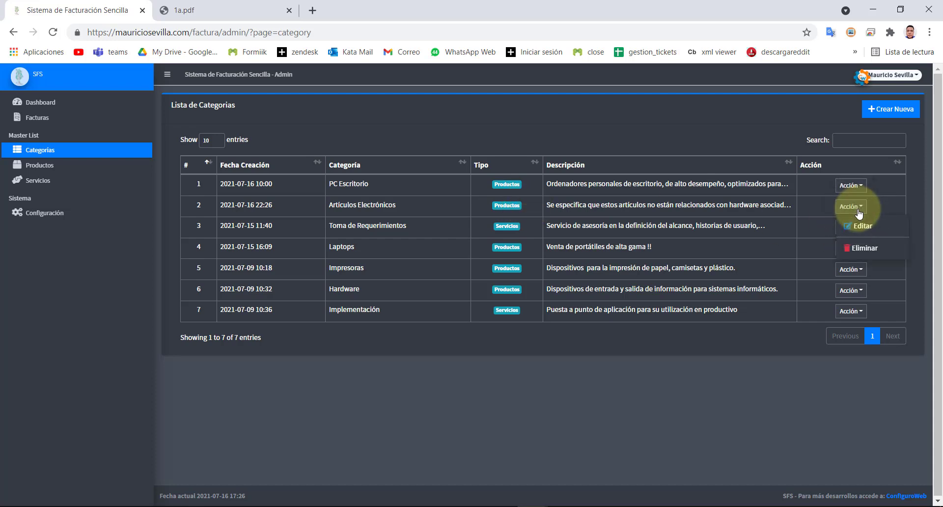
left_click(863, 226)
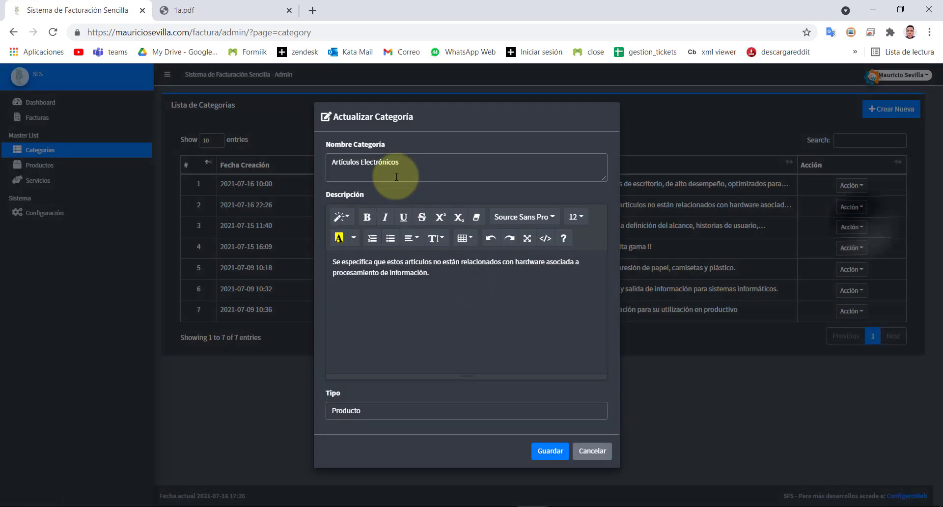
left_click(405, 167)
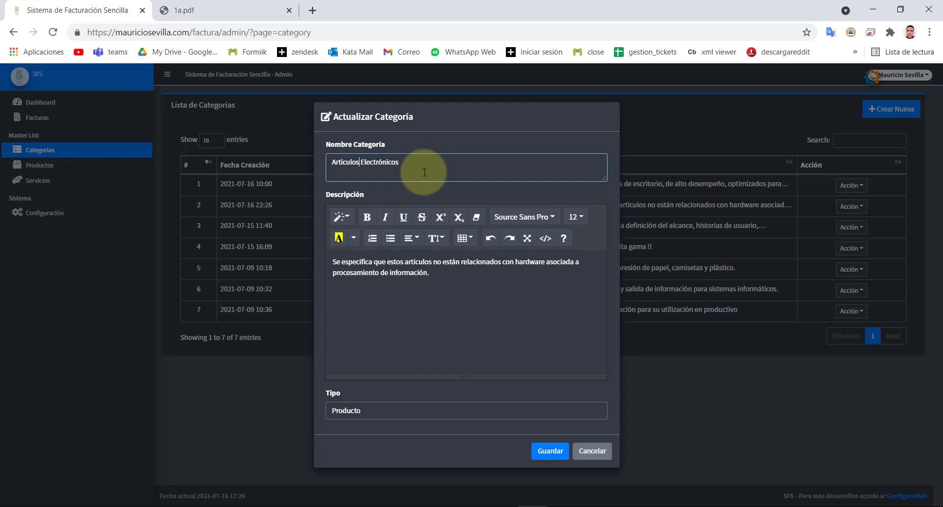
key("BackSpace")
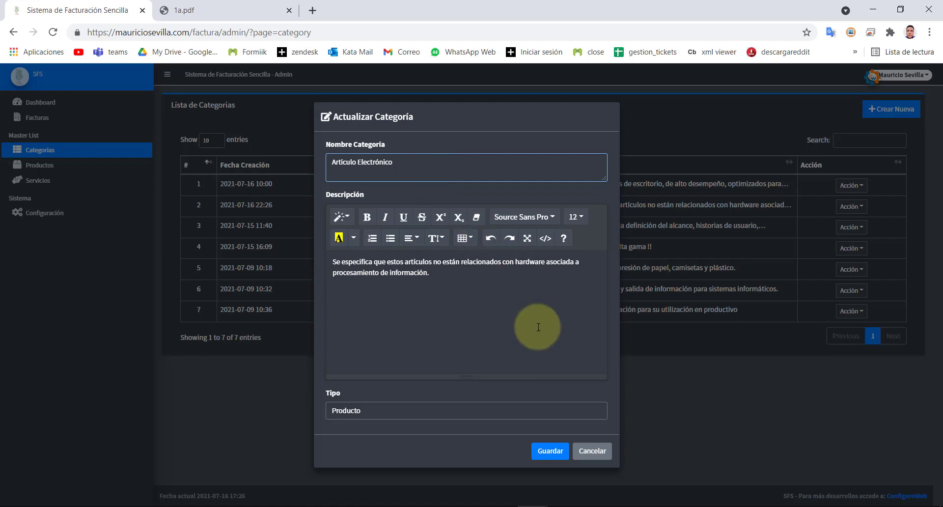
left_click(552, 451)
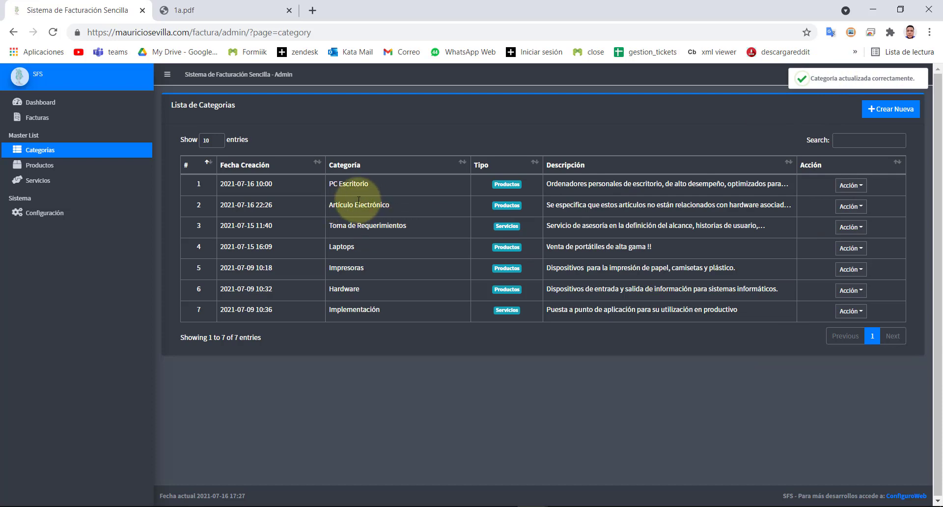
- Start a new product in the Productos list and set its category to PC Escritorio
left_click(40, 166)
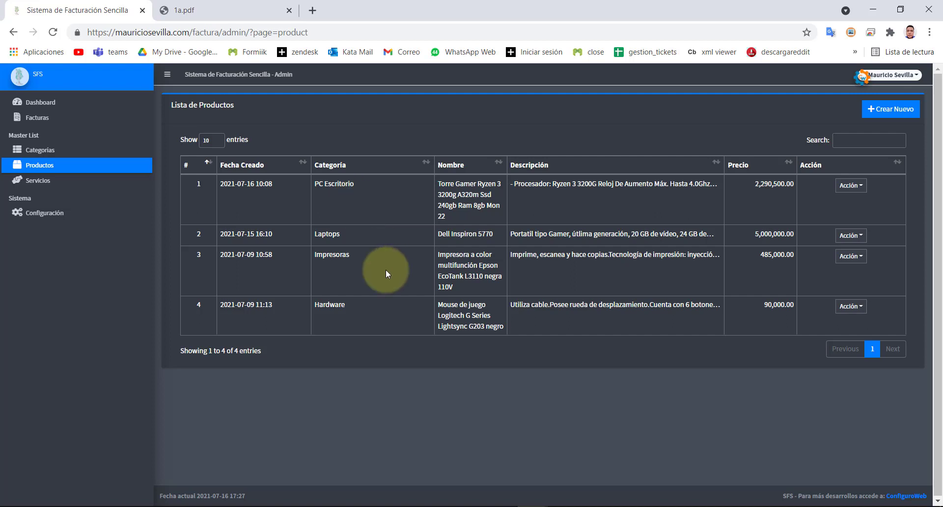
left_click(889, 108)
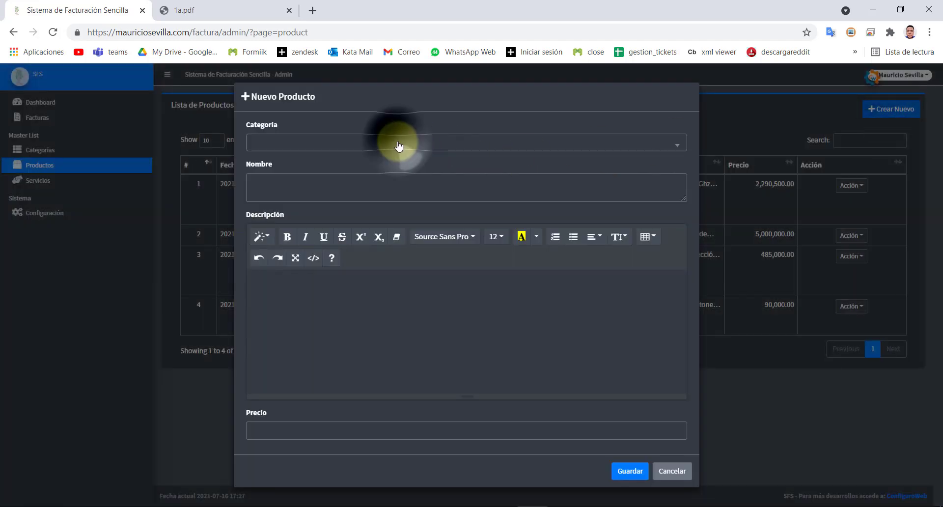
left_click(401, 146)
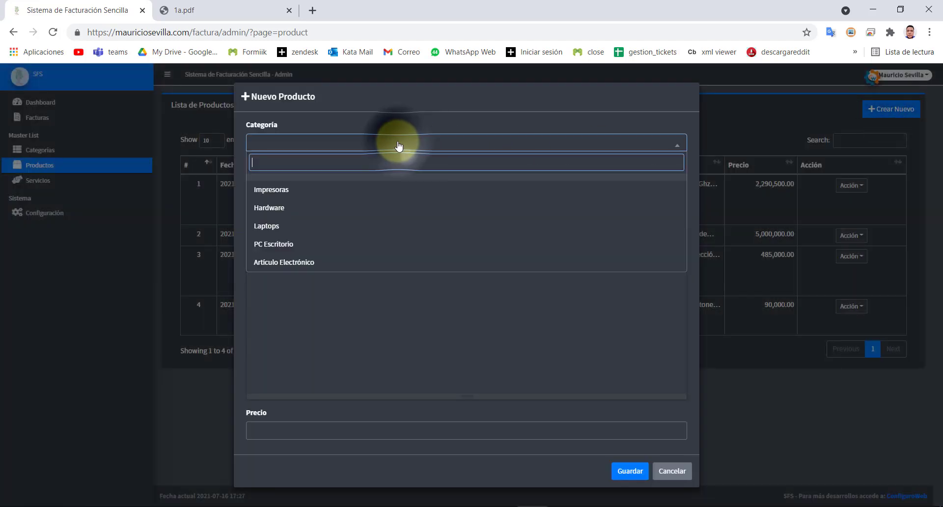
left_click(277, 245)
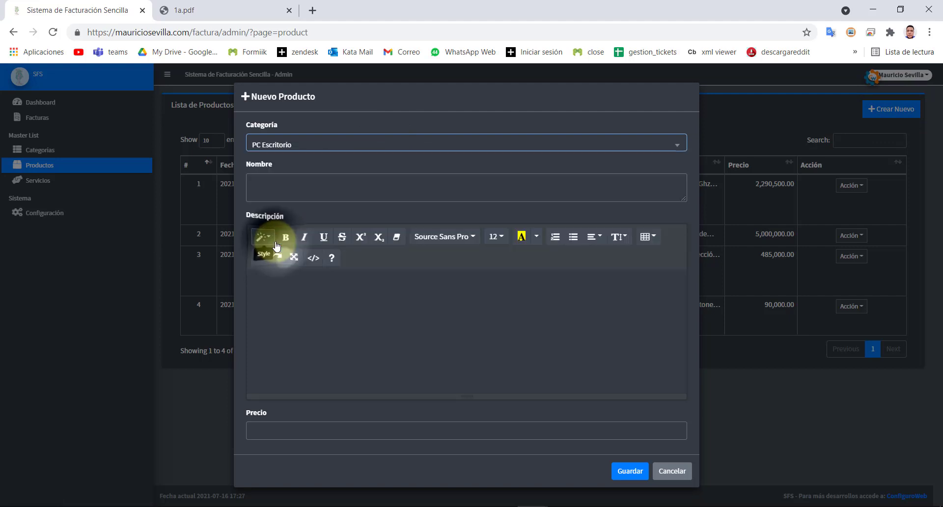
left_click(292, 193)
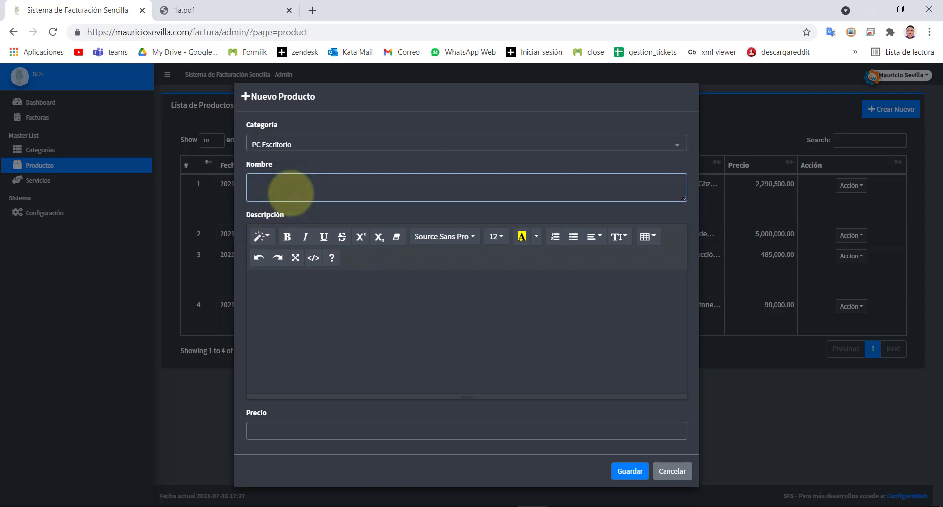
- Set the new product's category to Artículo Electrónico and its name to "Enchufe de Corriente Alterna 120"
left_click(299, 146)
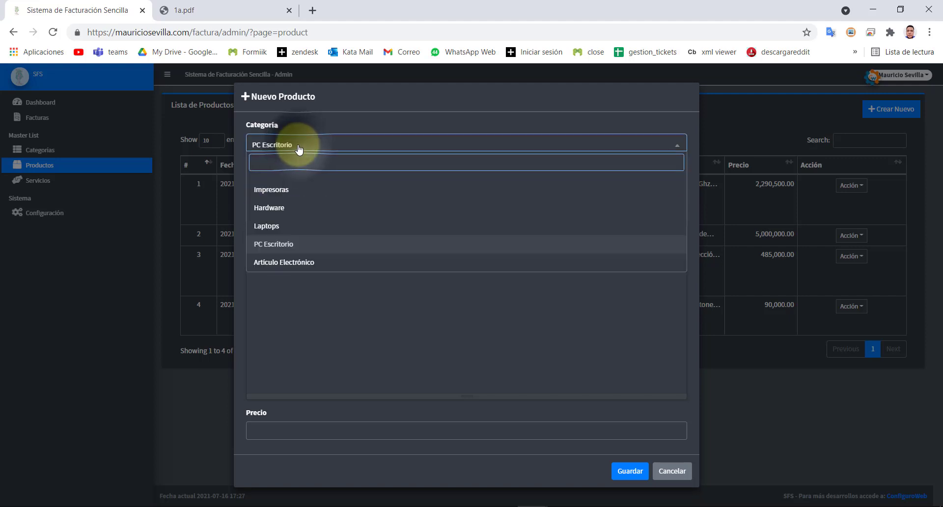
left_click(295, 263)
left_click(290, 191)
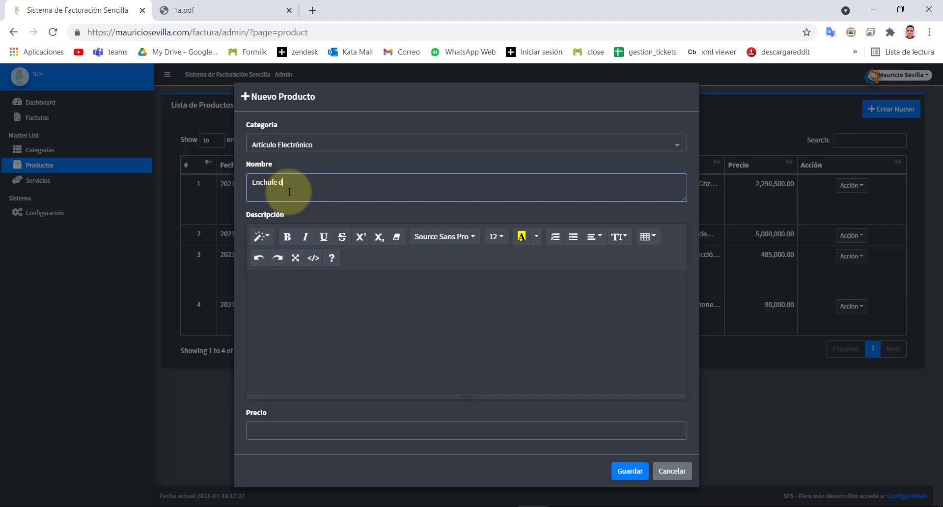
type("Enchufe de Corriente Alterna 120")
- Enter the product description "Este tipo de enchufe está pensado para que soporte 120 de alterna."
left_click(255, 293)
type("Este")
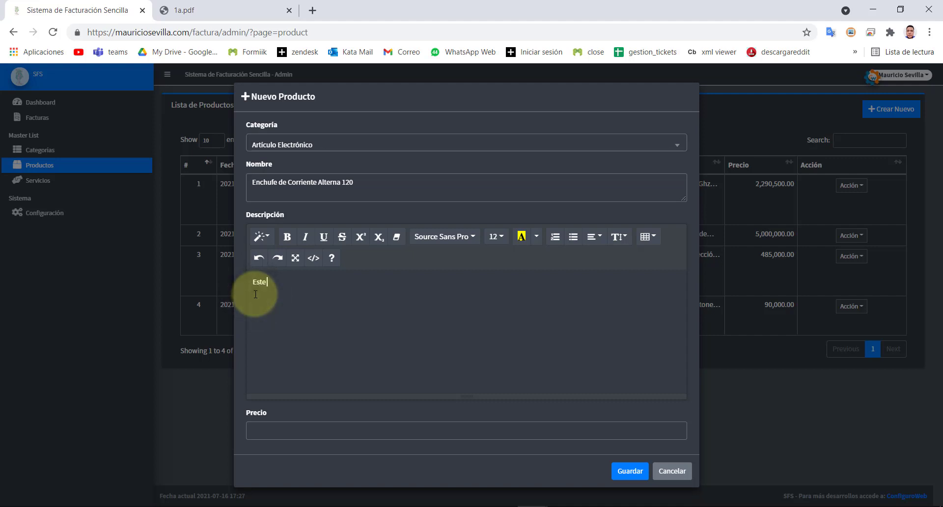
type(" tipo de enchi")
type("fe está pa")
key("BackSpace")
type("ensado para que soporte 12")
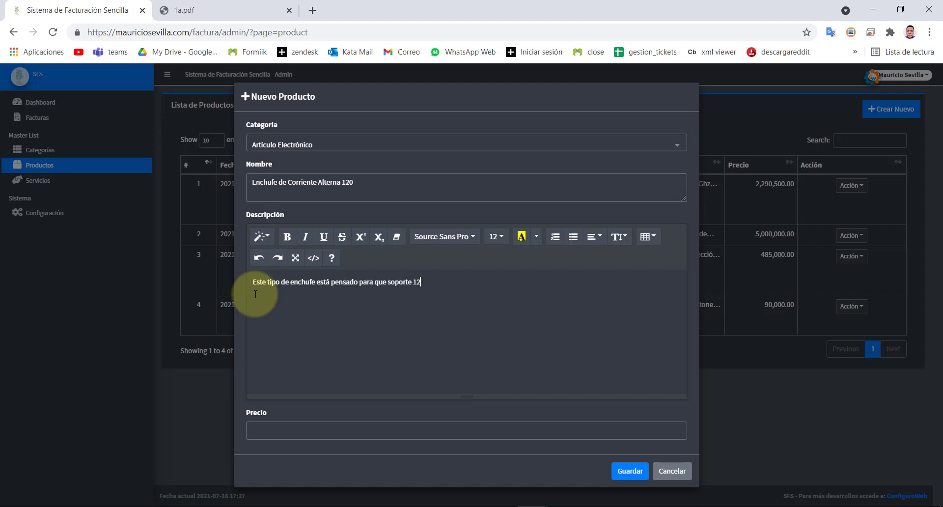
type("0 de alterna.")
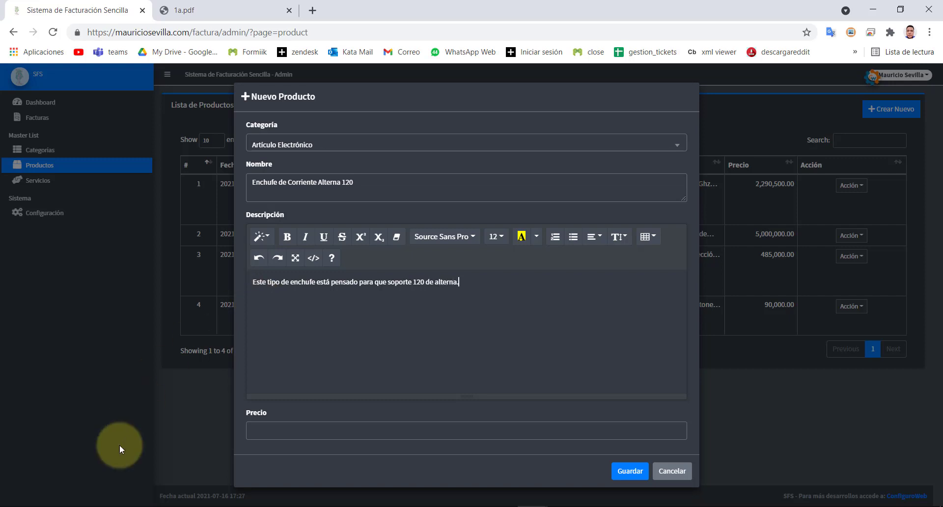
- Set the product's price to 75000 and save the product
left_click(269, 432)
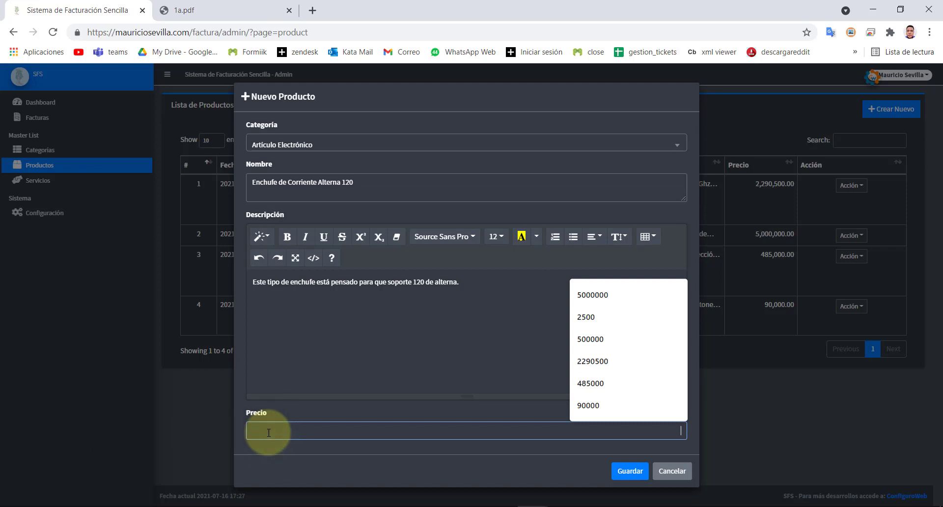
type("75000")
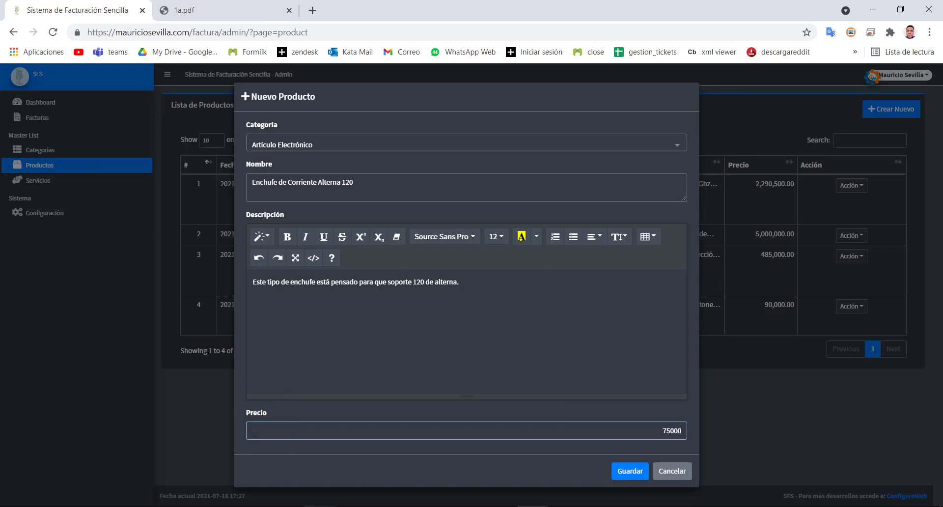
left_click(617, 479)
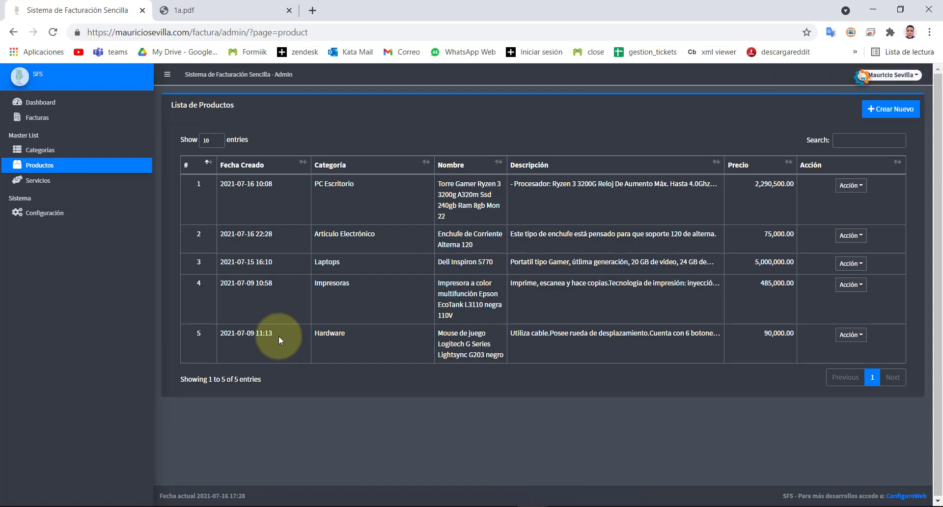
- Create a new invoice of type Producto and choose category Artículo Electrónico with product Enchufe de Corriente Alterna 120
left_click(30, 165)
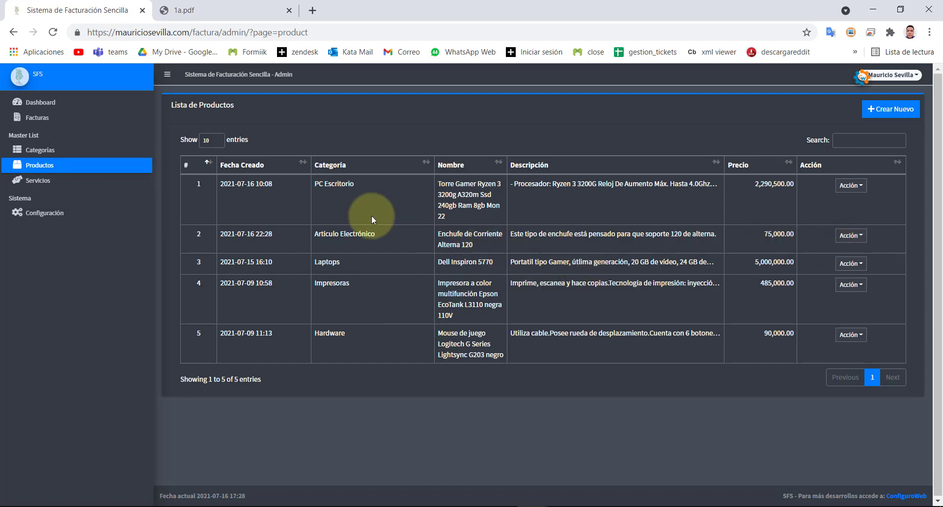
left_click(39, 181)
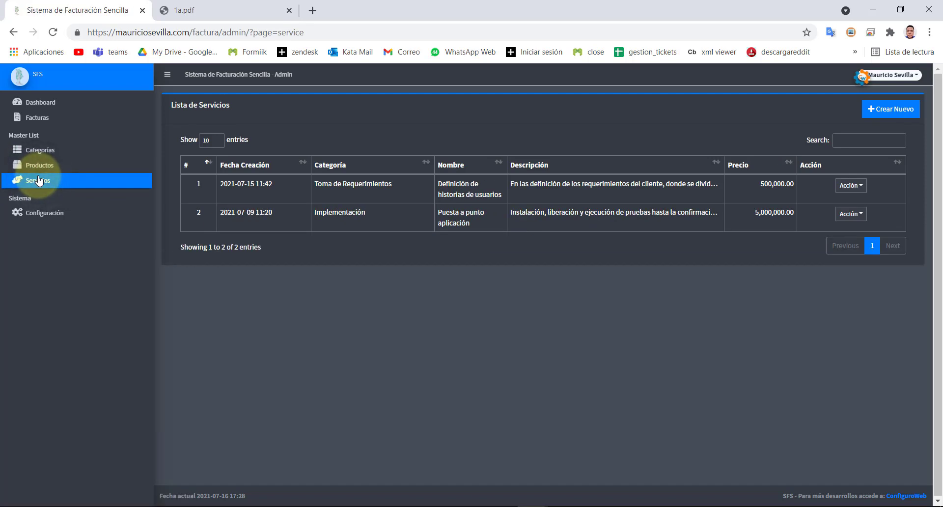
left_click(28, 122)
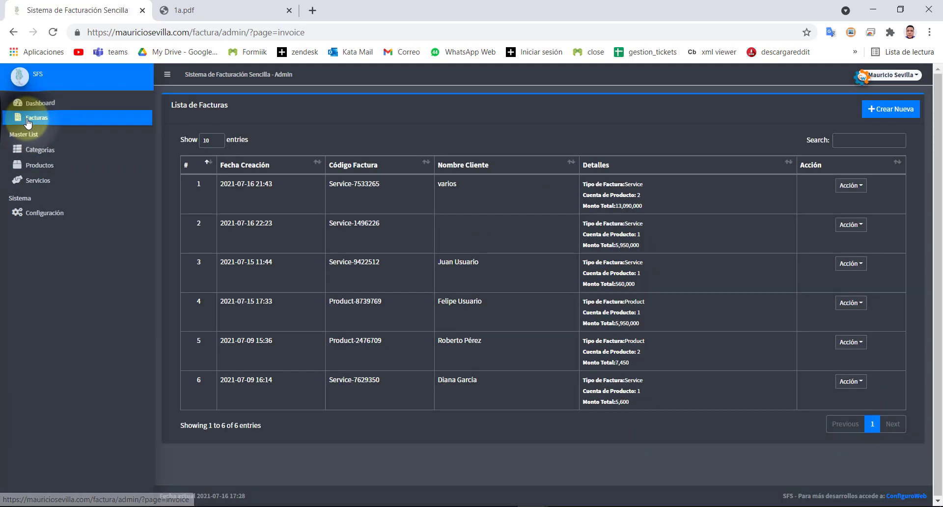
left_click(892, 111)
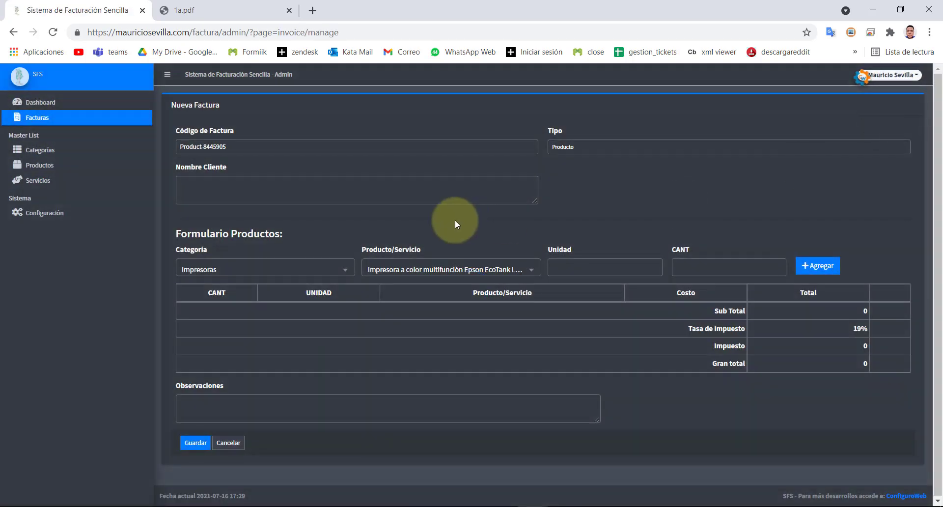
left_click(256, 275)
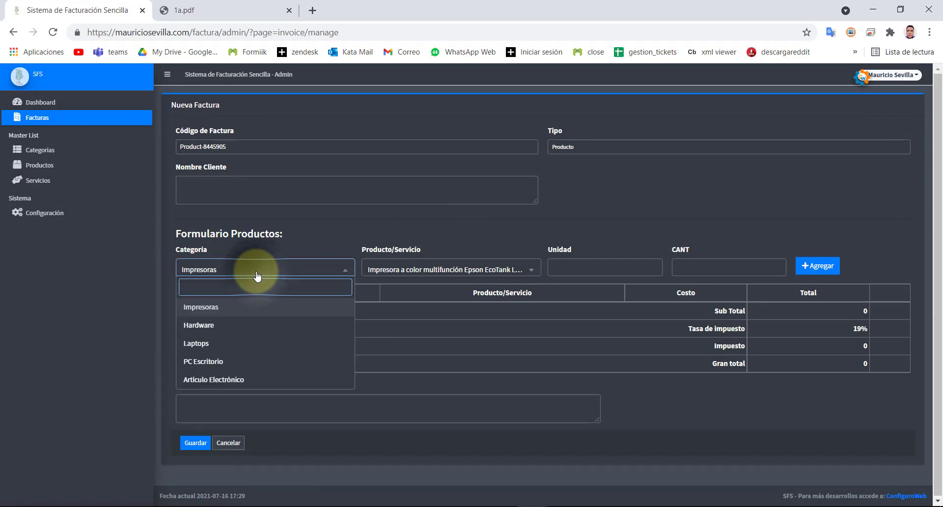
left_click(213, 383)
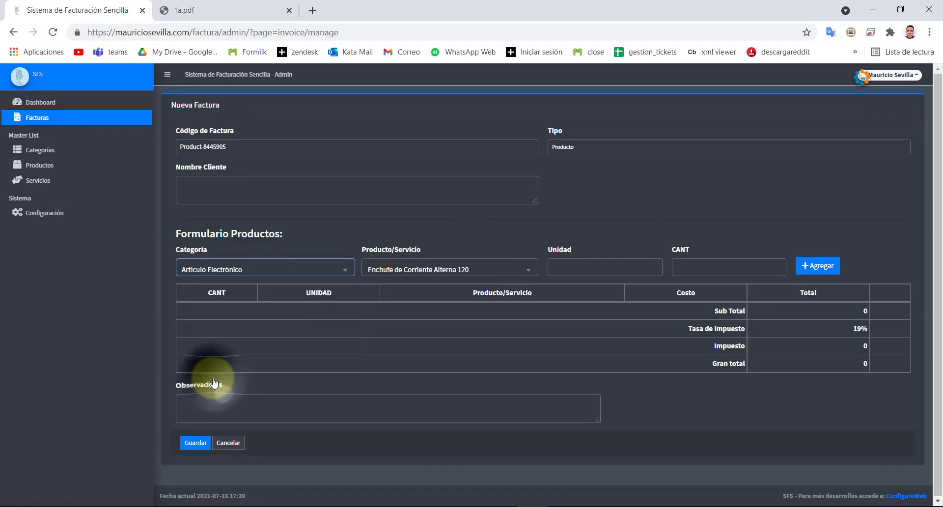
left_click(405, 279)
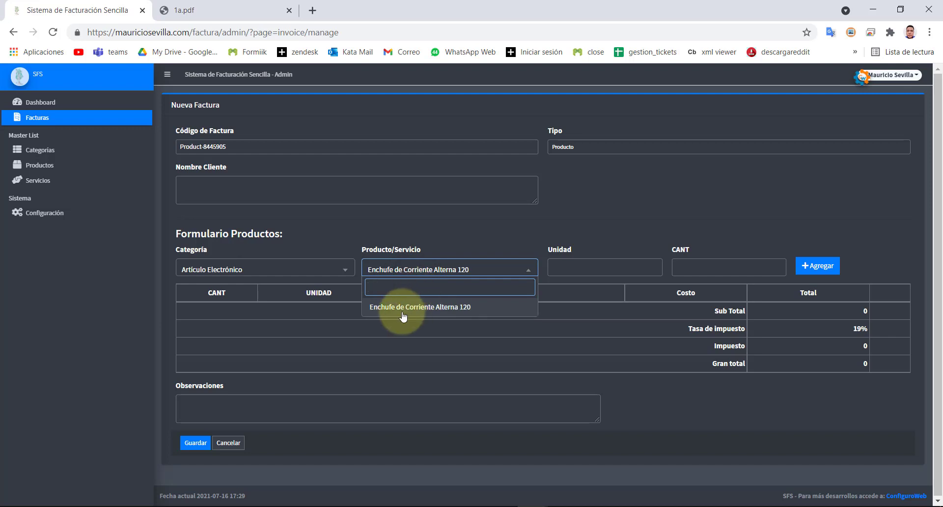
left_click(429, 306)
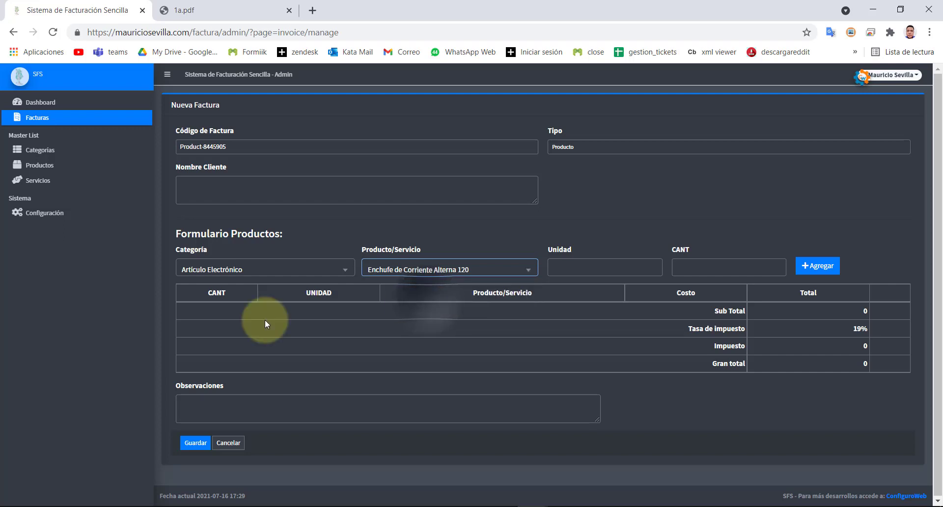
- Add the product to the invoice with Unidad 1 and CANT 1, and check the tax amount and rate
left_click(580, 260)
type("1")
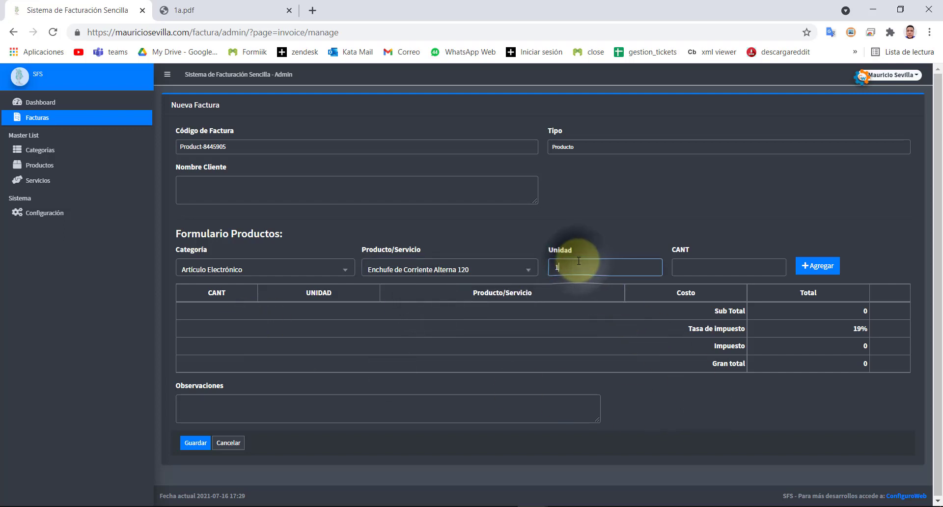
left_click(744, 268)
type("1")
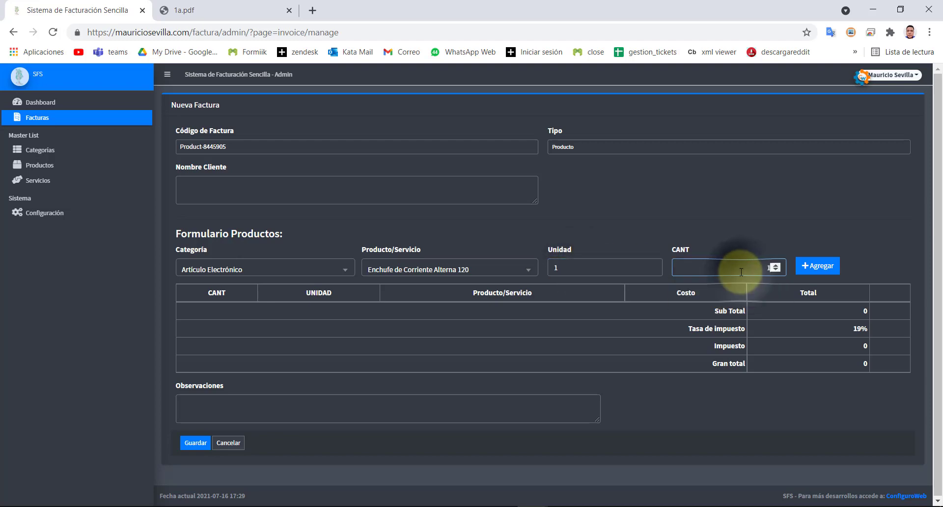
left_click(819, 266)
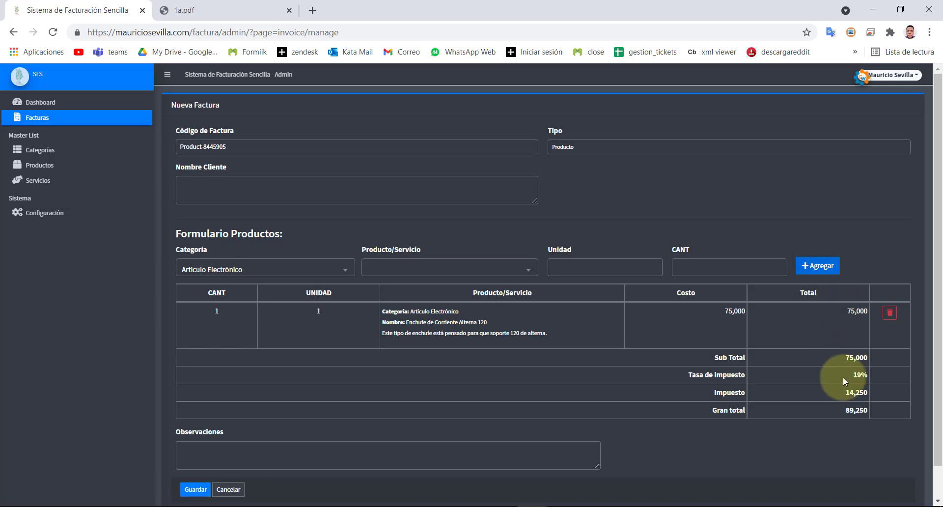
double_click(857, 392)
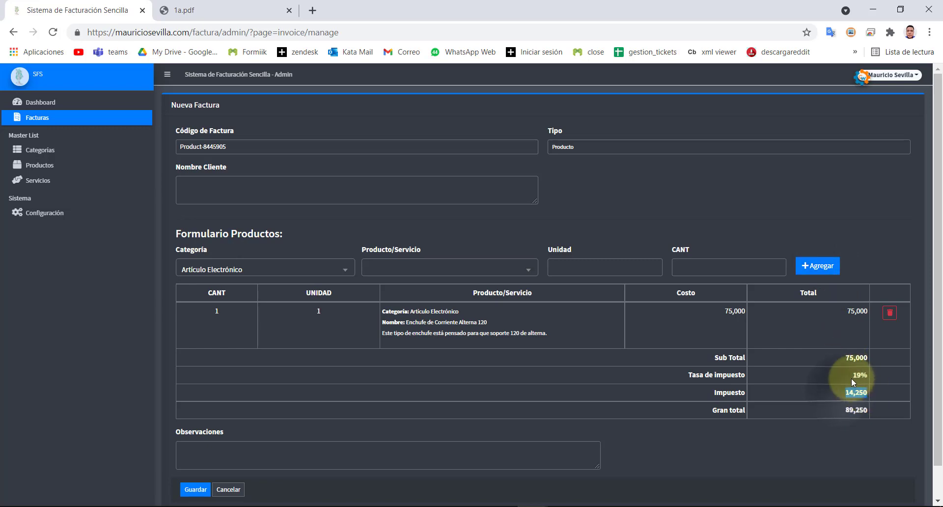
double_click(859, 375)
- Enter the invoice observation "se vende producto sin novedades." and save the invoice
scroll(491, 405, "down", 2)
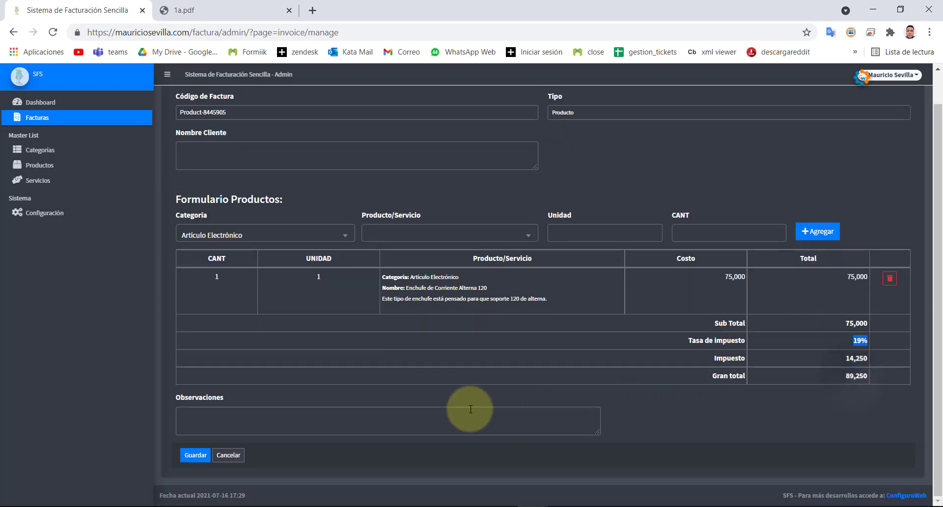
left_click(342, 413)
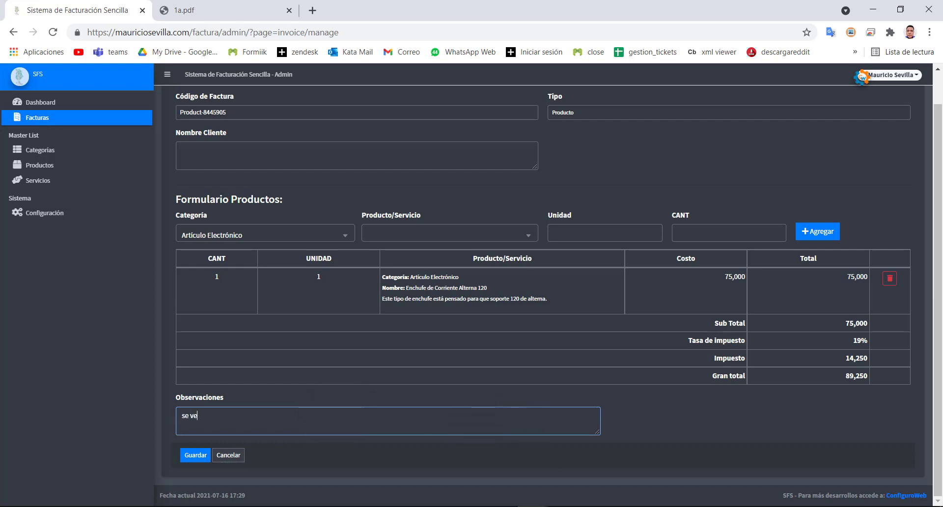
type("se vende producto sin novedades.")
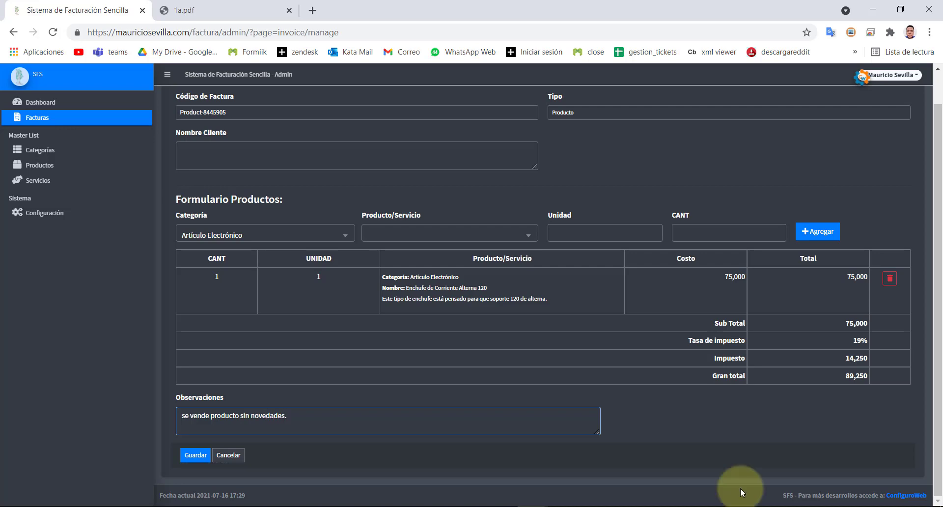
left_click(196, 455)
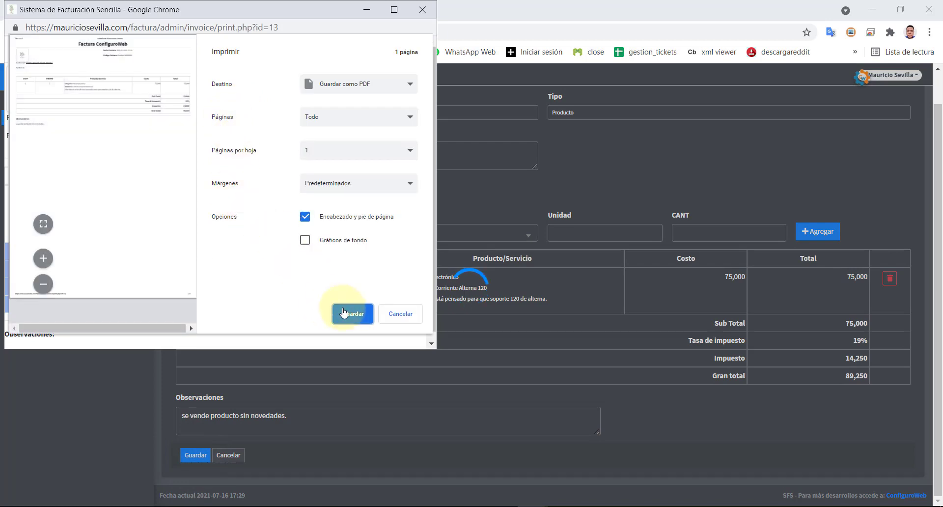
- Save the printed invoice as the PDF file 1b.pdf in the 1607 folder inside fcw
left_click(347, 313)
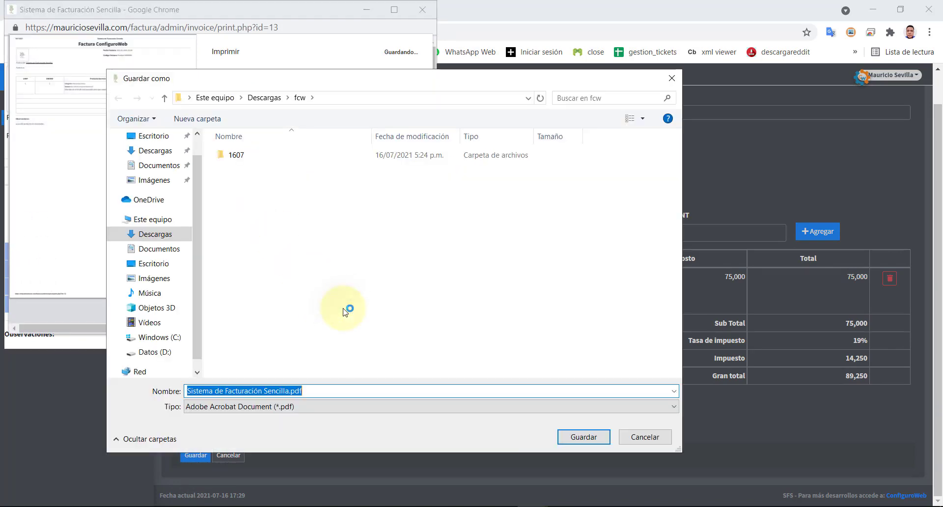
double_click(237, 156)
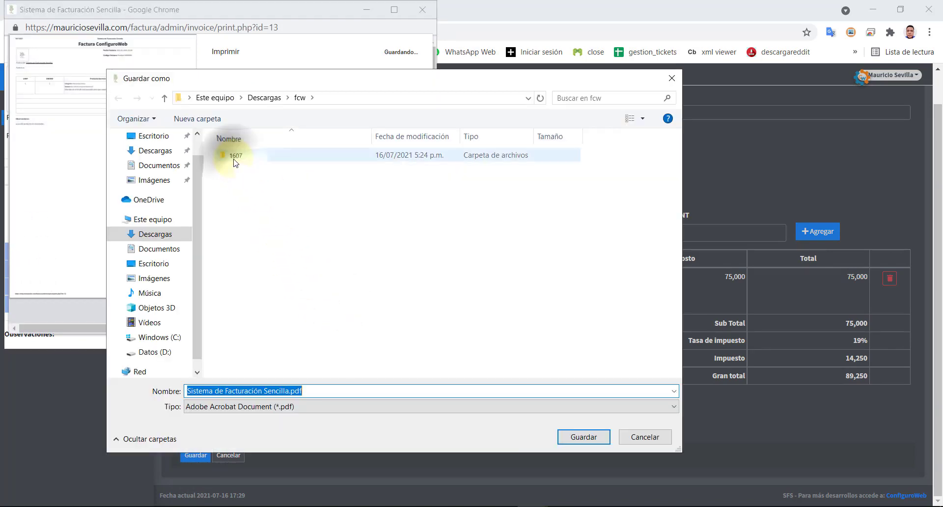
left_click(231, 391)
left_click(218, 390)
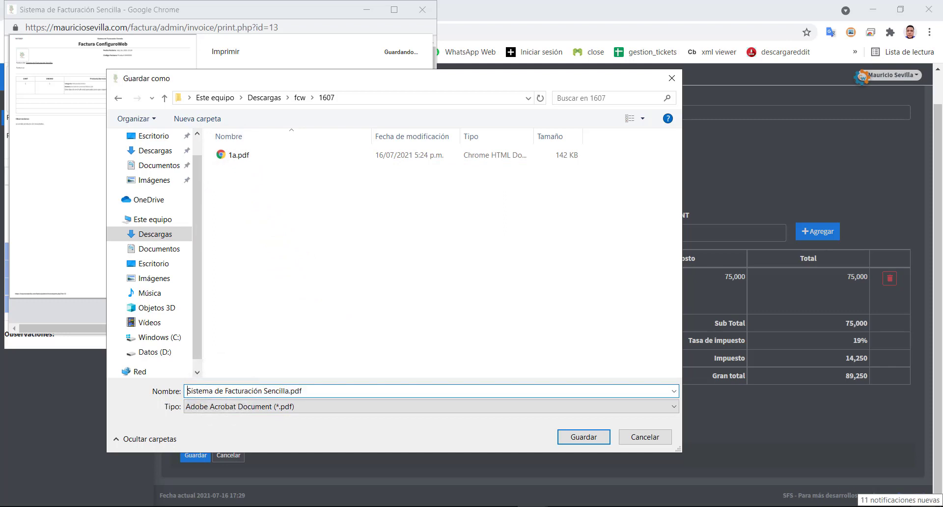
left_click_drag(188, 390, 289, 390)
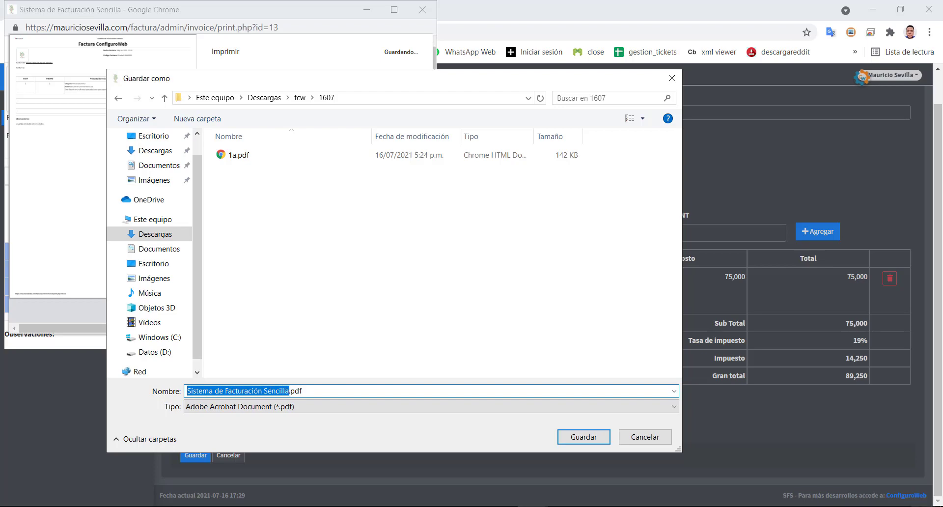
type("1")
type("a")
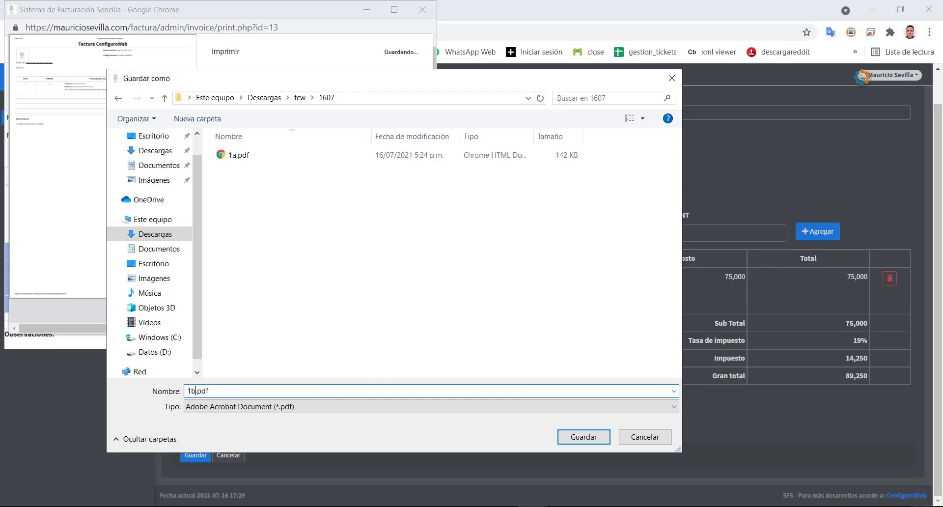
key("Return")
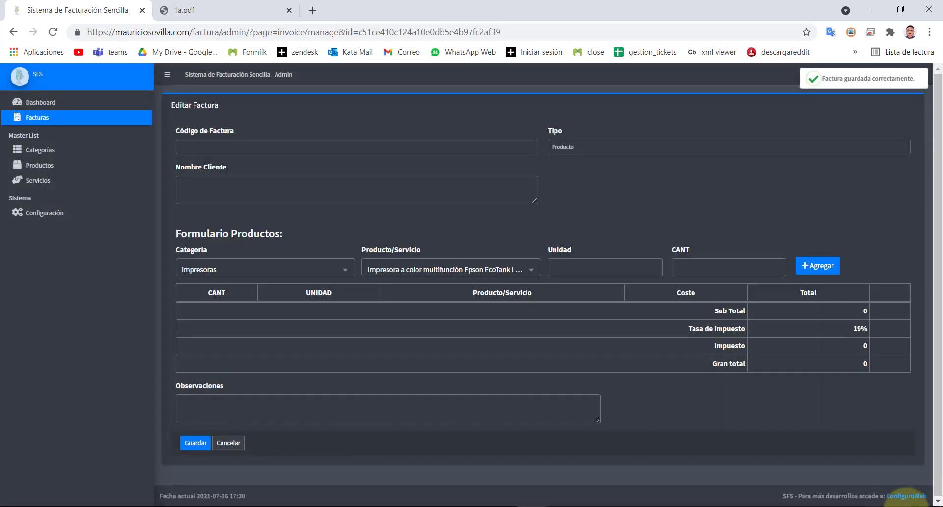
- Open 1b.pdf from the 1607 folder and review the exported product invoice
left_click(499, 506)
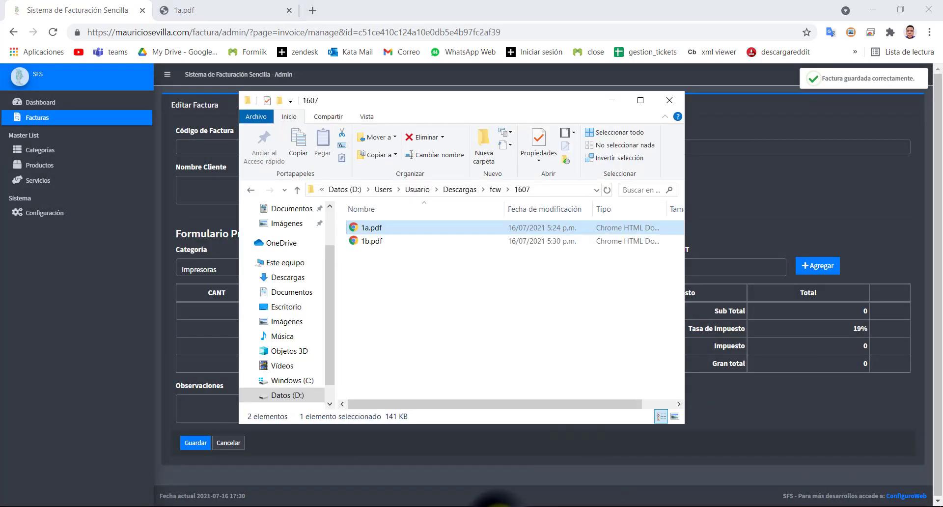
double_click(324, 176)
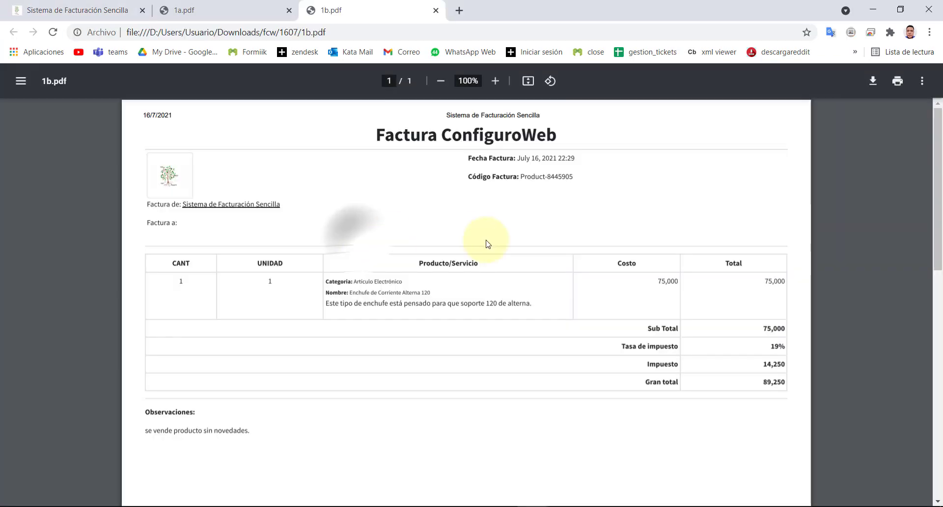
scroll(491, 328, "down", 3)
scroll(491, 328, "up", 3)
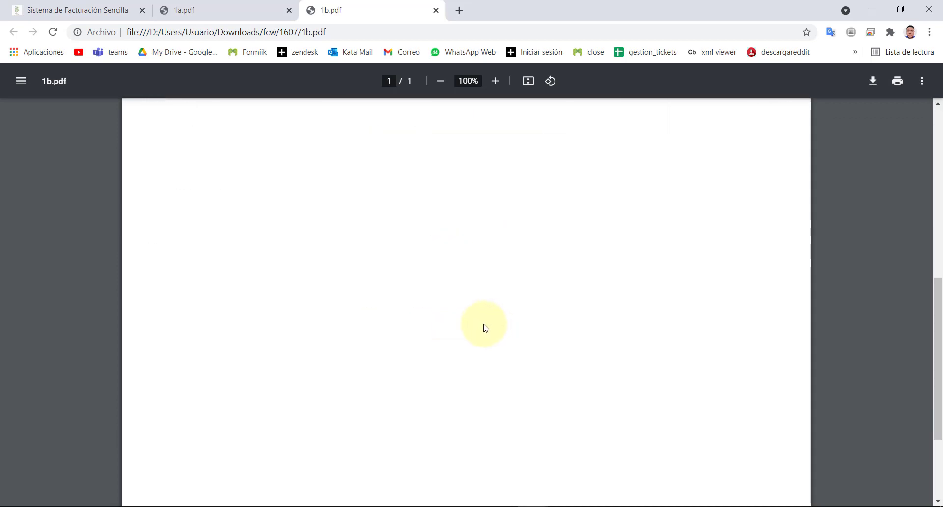
- Return to the billing system and open its Configuración page to view the system information
left_click(74, 10)
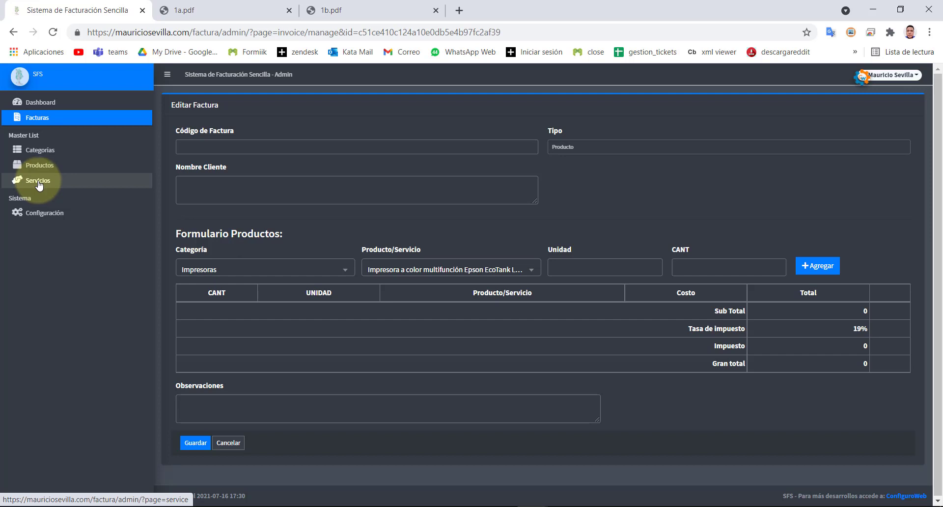
left_click(32, 216)
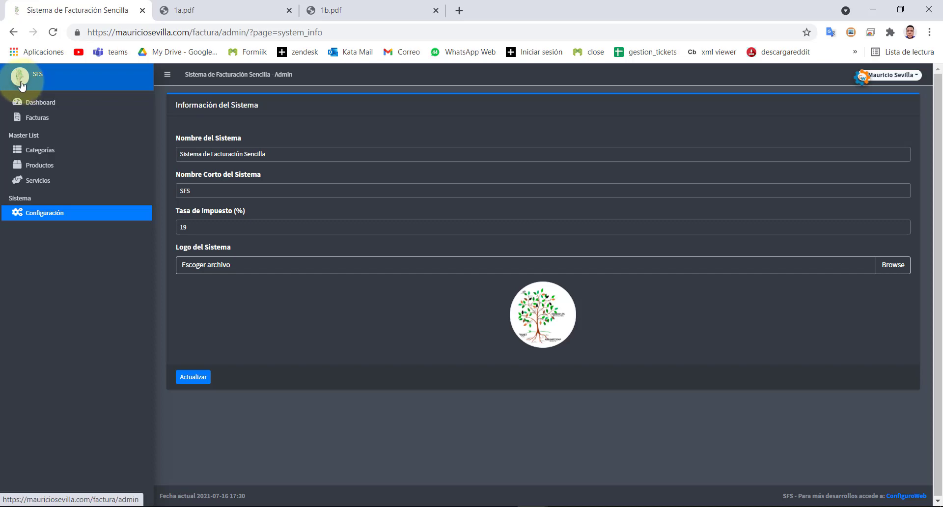
- Replace the system logo with the image desarrollo de aplicaciones.jpg and update the system information
left_click(893, 265)
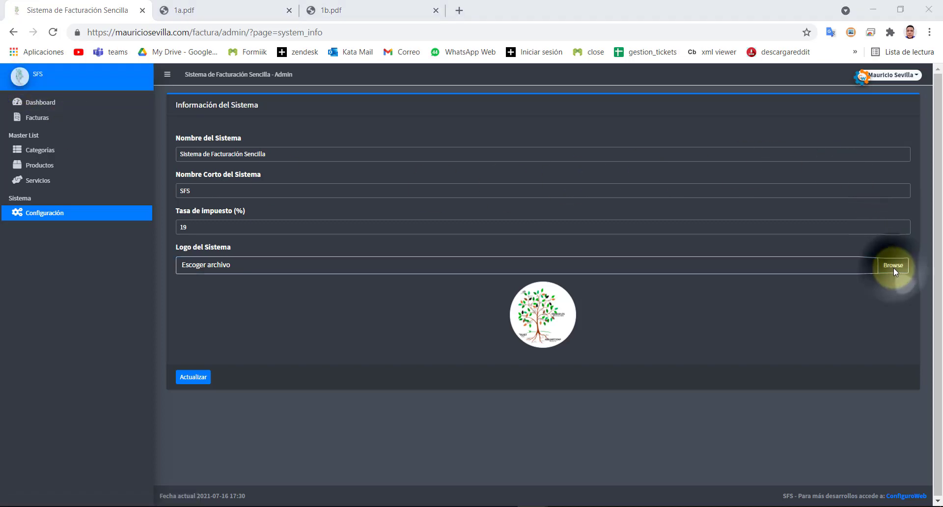
left_click(323, 210)
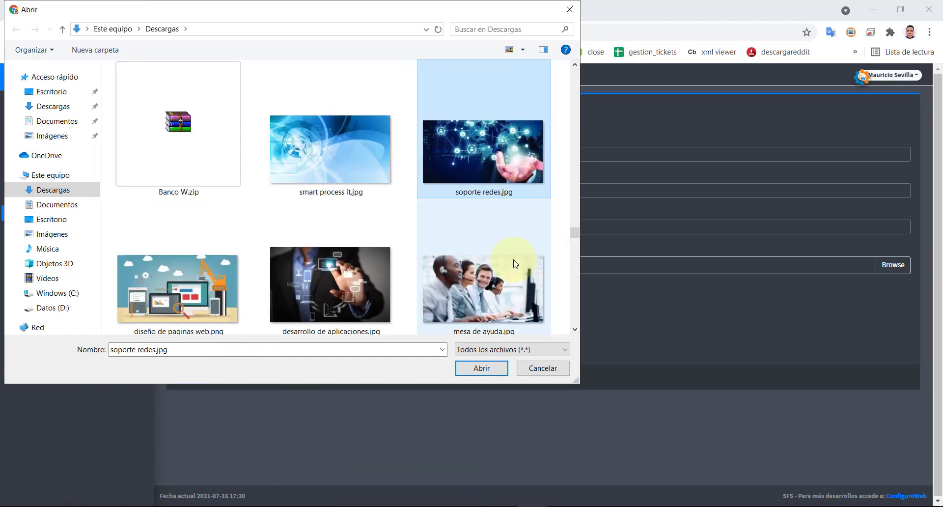
left_click(460, 371)
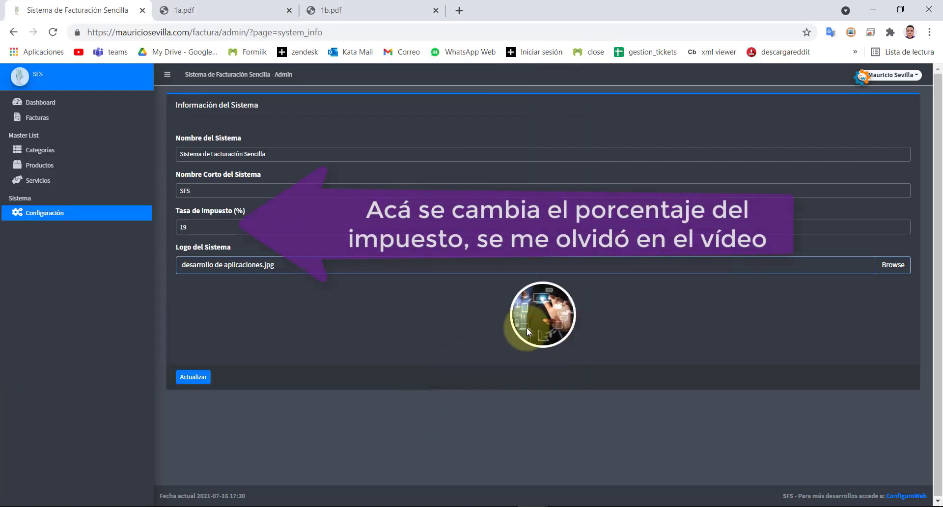
left_click(177, 377)
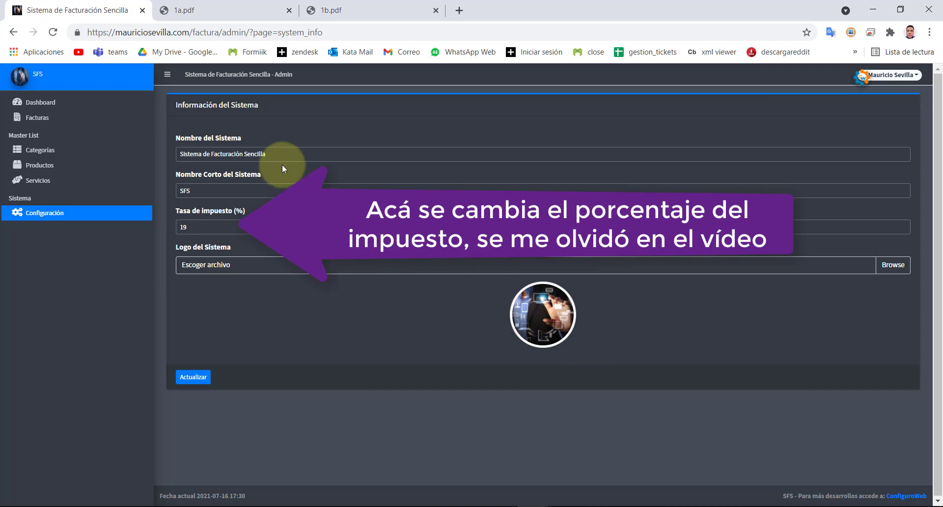
- Examine where the system name and logo appear on the invoice in 1a.pdf, and return to the system configuration
left_click_drag(273, 154, 160, 141)
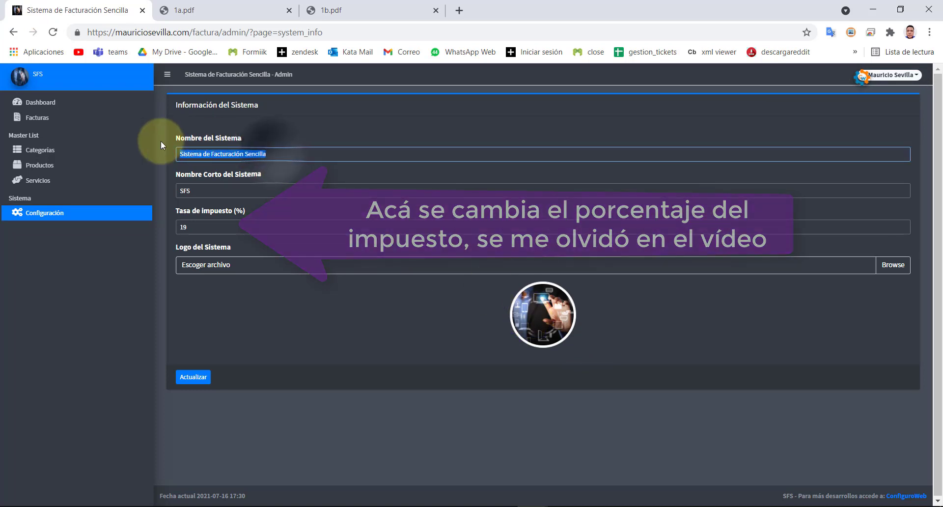
left_click(187, 10)
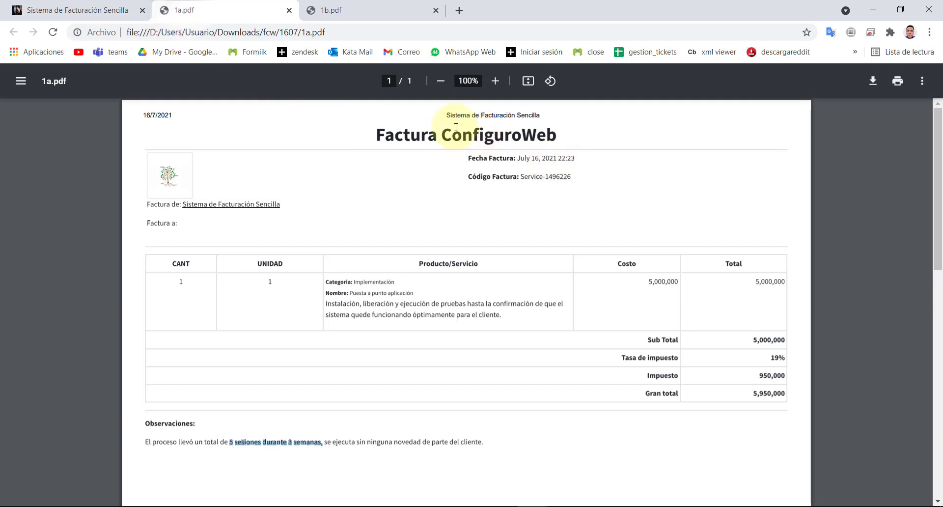
left_click_drag(448, 116, 547, 120)
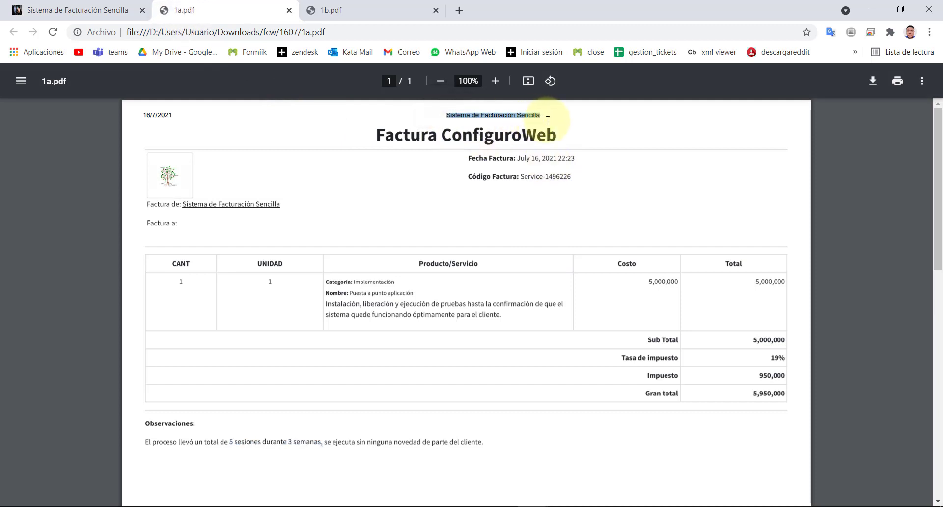
left_click(300, 210)
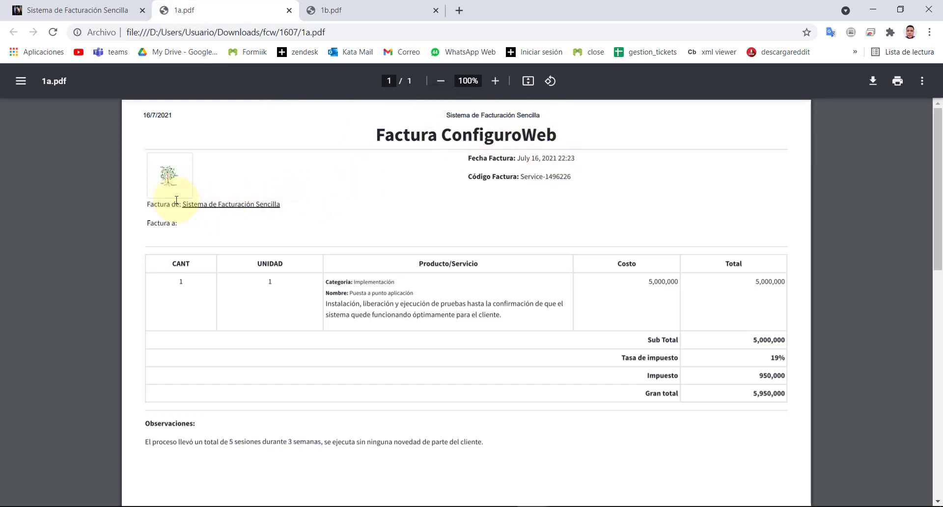
left_click(120, 11)
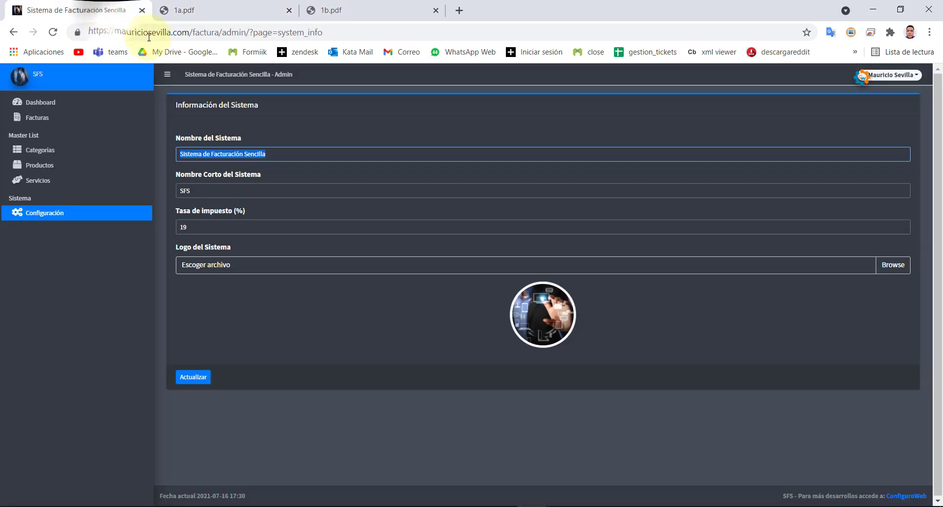
- Change the system name to "Facturación Electrónica" and update the system information
left_click(303, 153)
left_click_drag(303, 154, 199, 154)
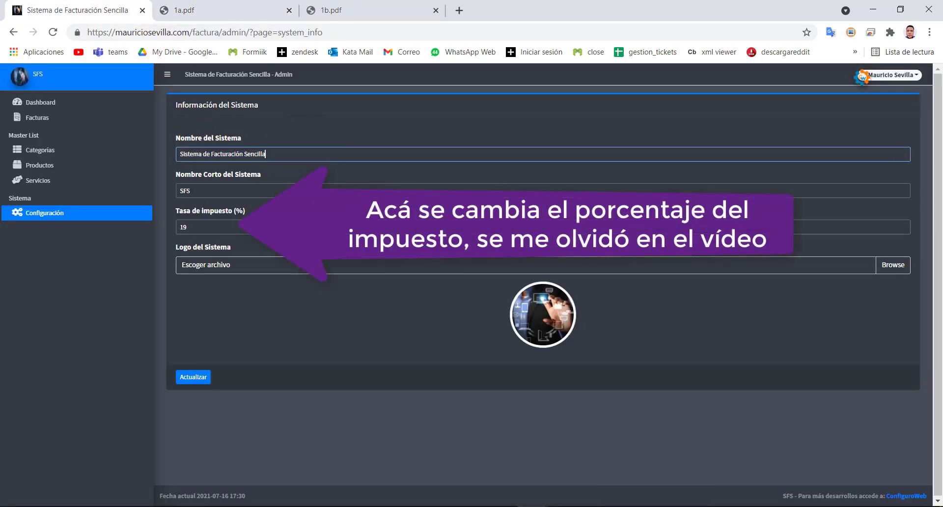
key("ctrl+a")
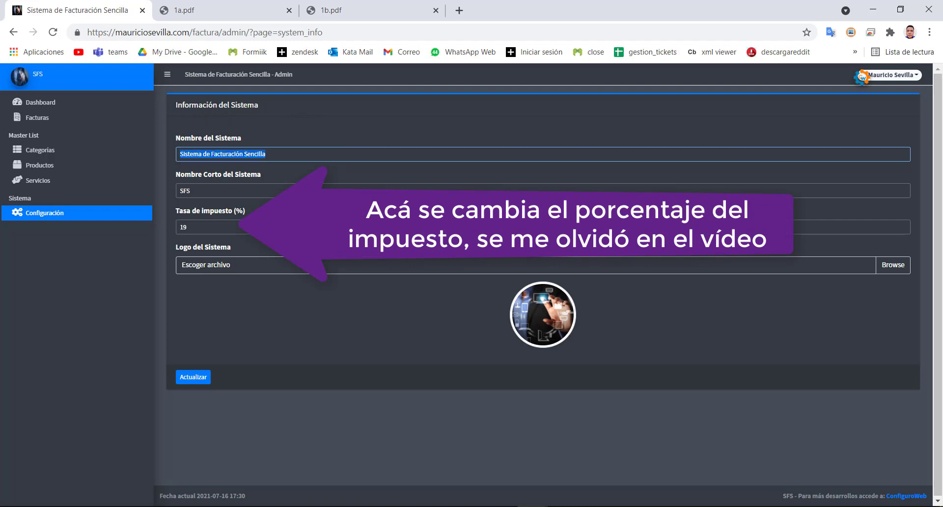
type("Fac")
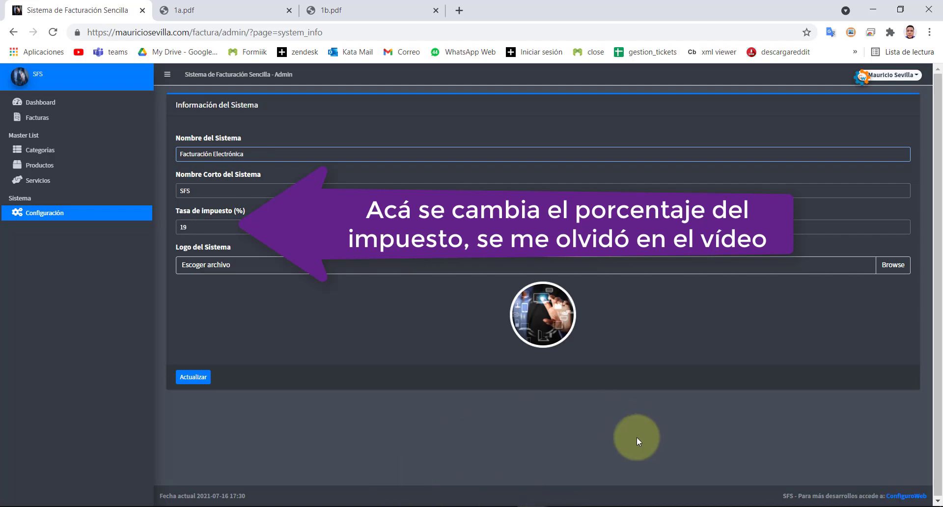
left_click(193, 376)
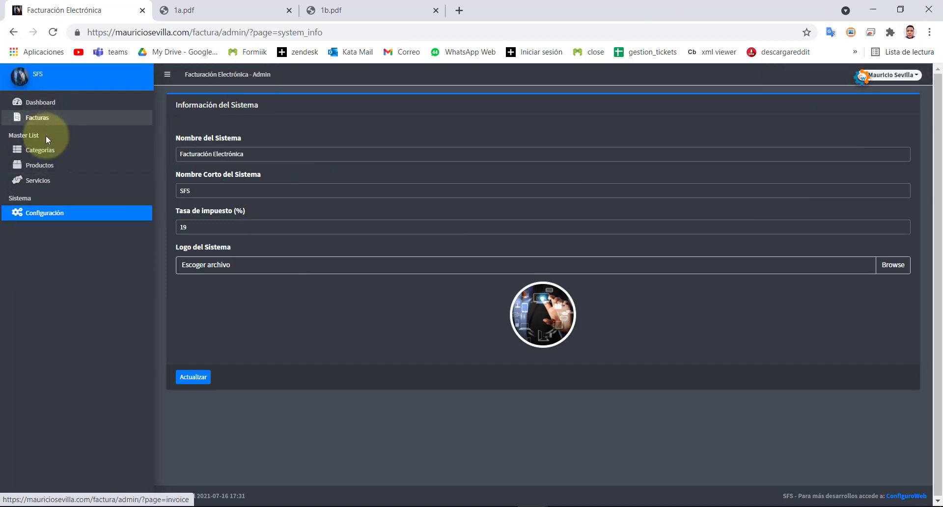
- Create a new invoice from the invoice list and set its type to Servicios
left_click(39, 117)
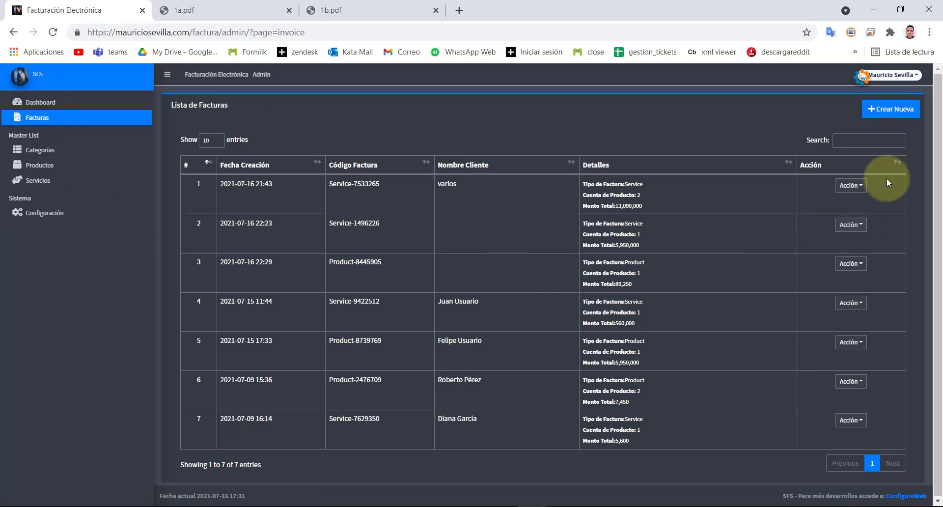
left_click(875, 112)
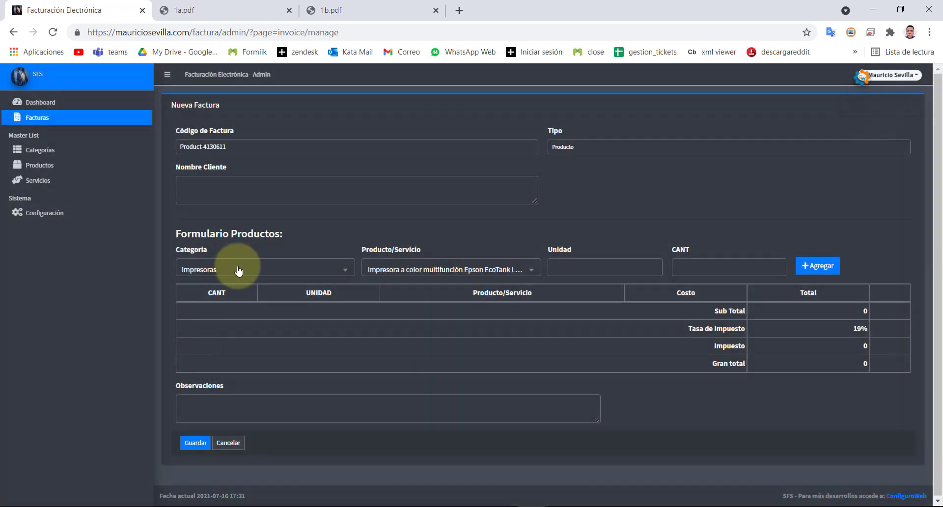
left_click(238, 269)
left_click(238, 269)
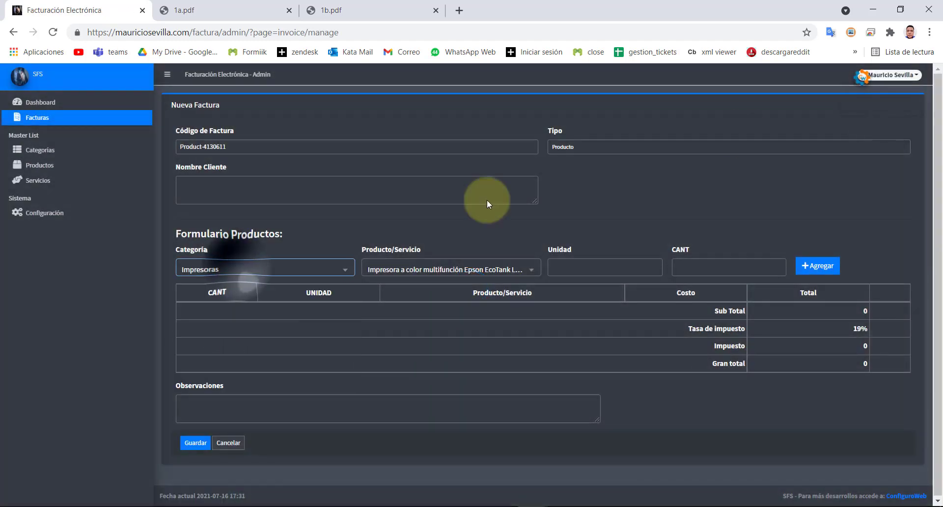
left_click(609, 147)
left_click(564, 164)
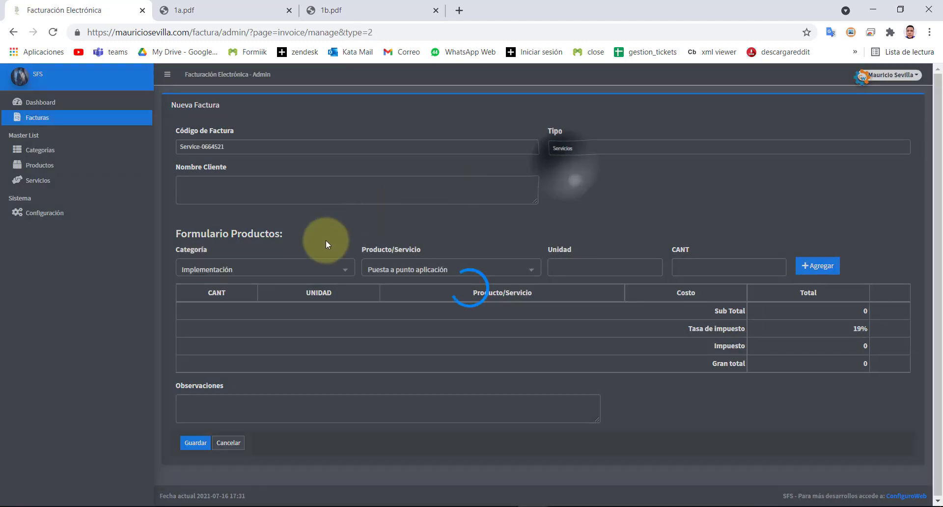
- Add the service Definición de historias de usuarios from the category Toma de Requerimientos to the invoice with unit 1 and quantity 1
left_click(274, 269)
left_click(242, 325)
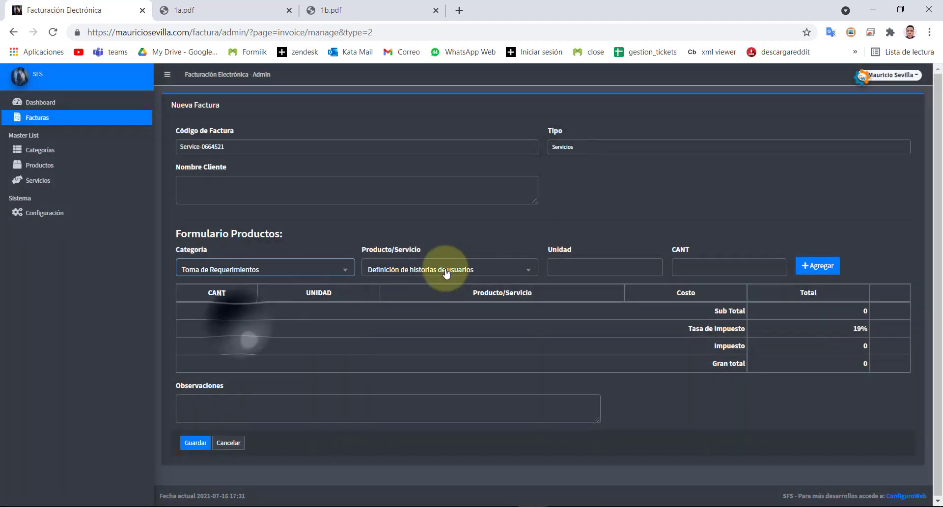
left_click(204, 278)
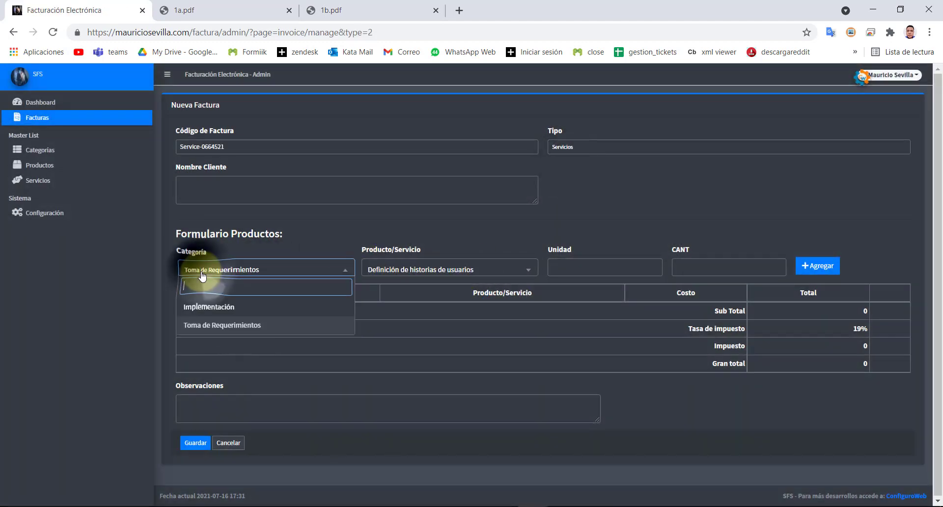
left_click(225, 274)
left_click(618, 272)
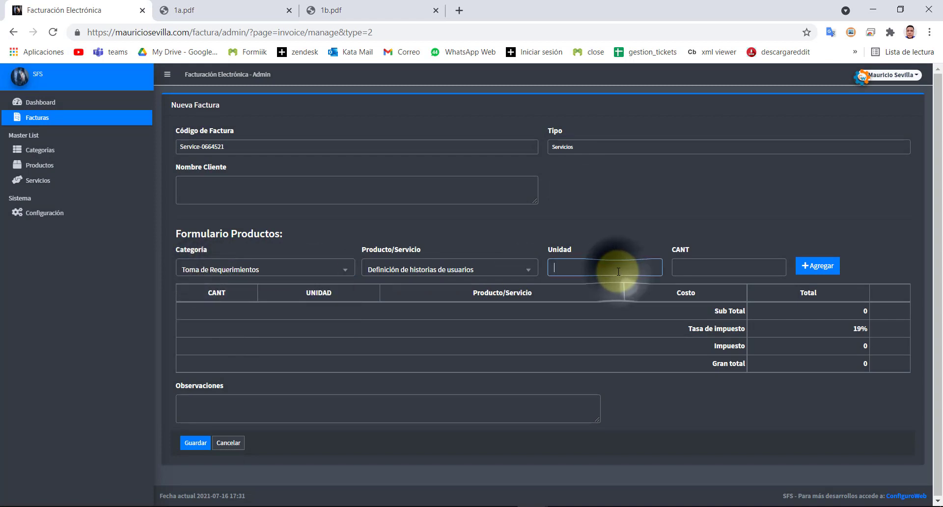
type("1")
left_click(715, 268)
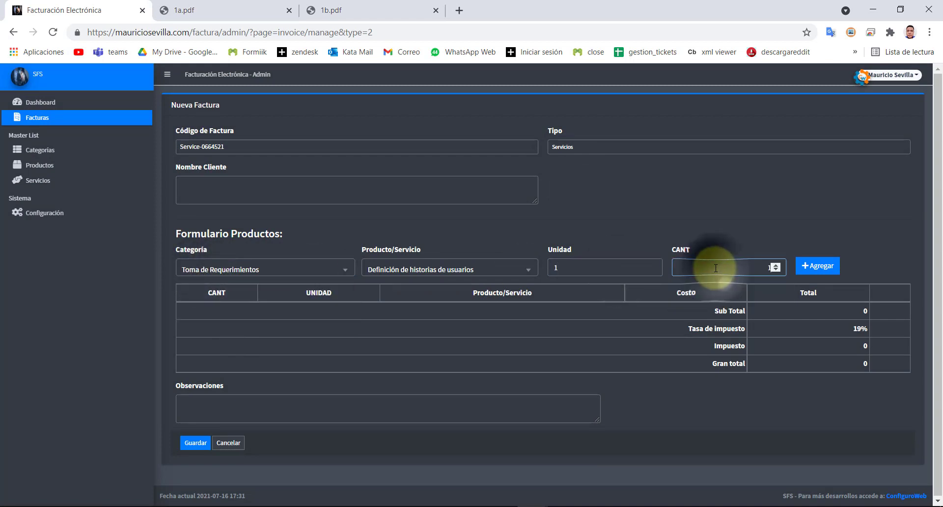
type("1")
left_click(817, 266)
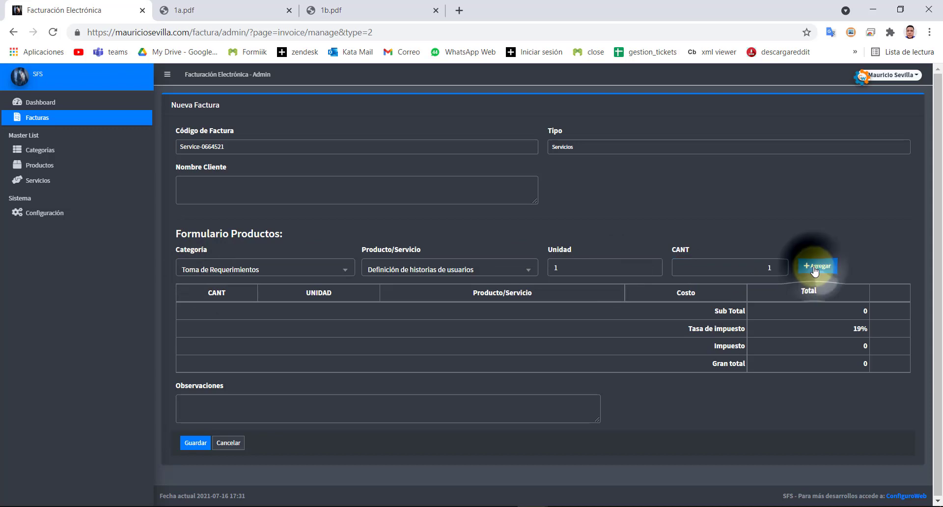
left_click(326, 272)
left_click(326, 271)
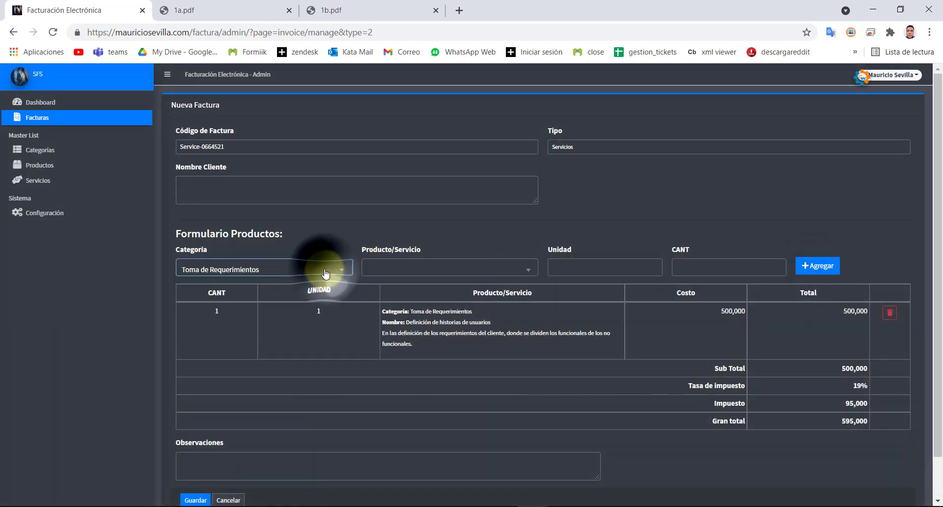
- Switch the invoice type to Producto and back to Servicios
left_click(590, 146)
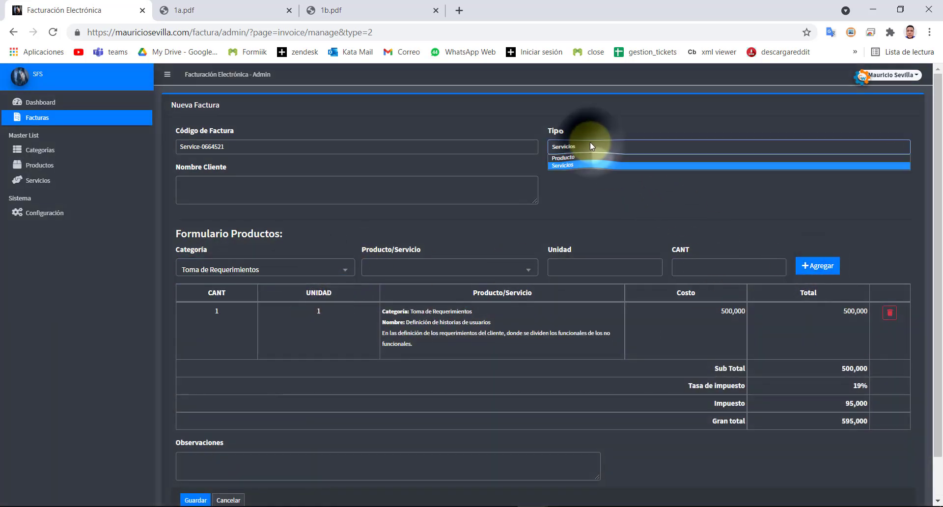
left_click(570, 158)
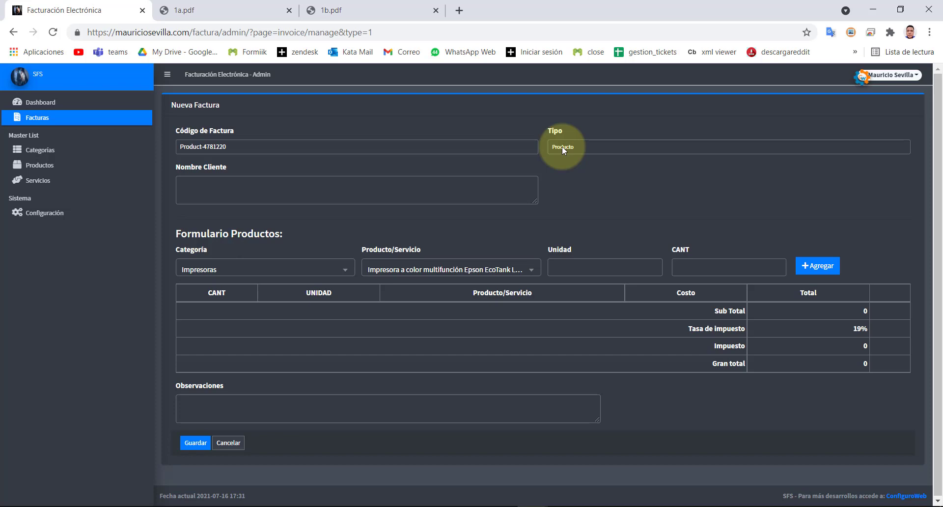
left_click(562, 146)
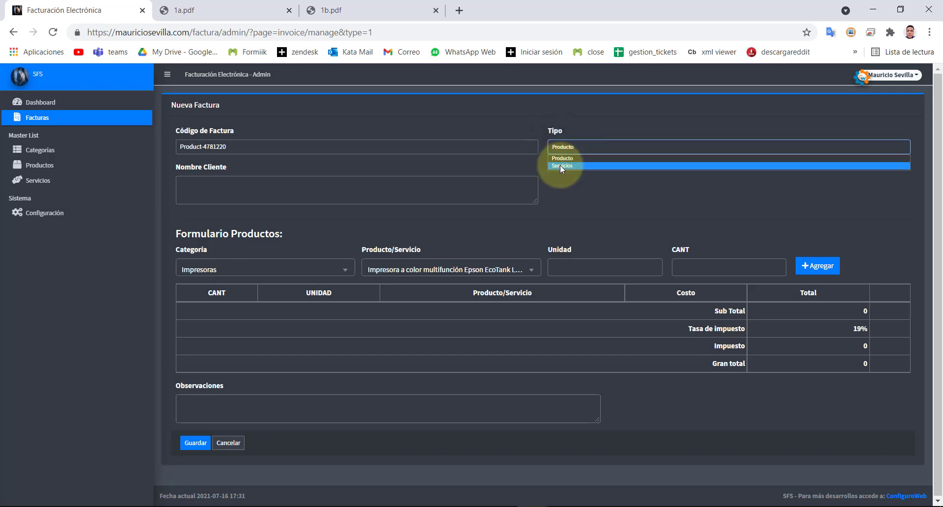
left_click(560, 165)
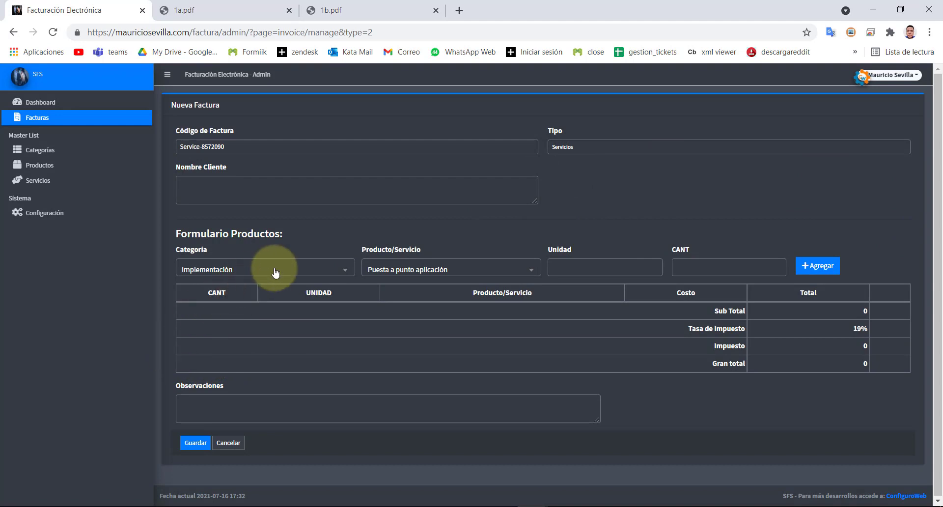
- Add the Implementación service Puesta a punto aplicación to the invoice with unit 1 and quantity 1
left_click(446, 273)
left_click(561, 273)
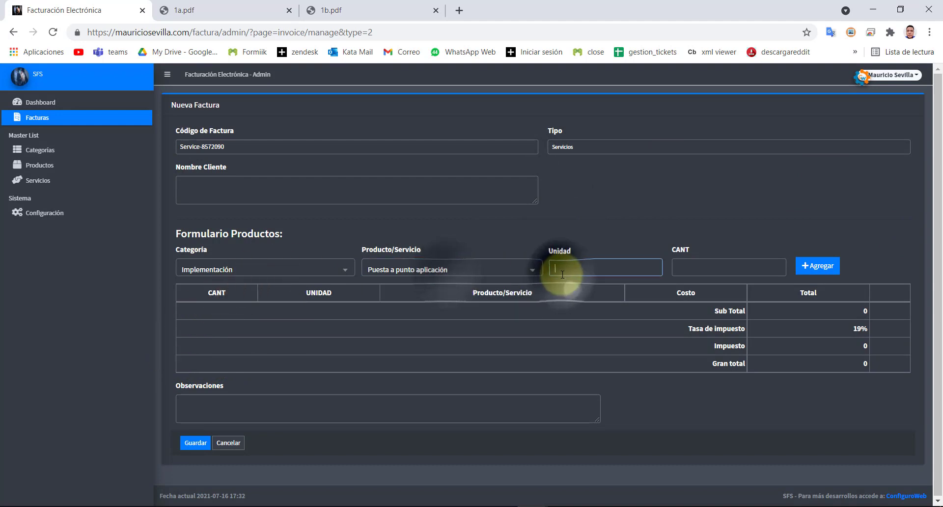
type("1")
left_click(691, 273)
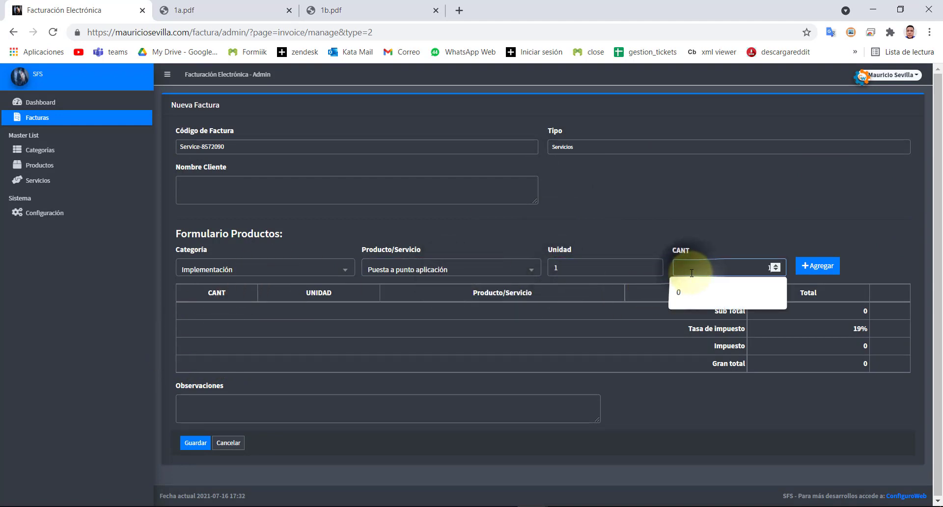
left_click(691, 273)
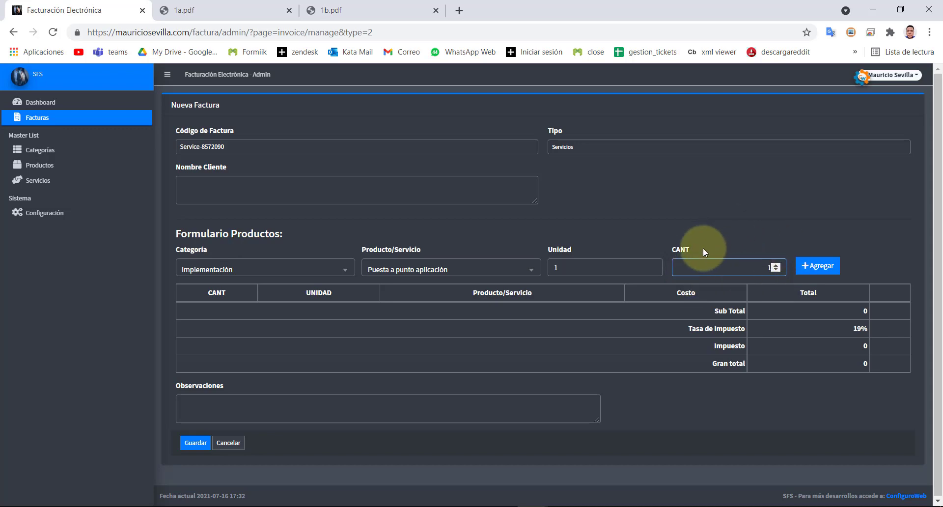
left_click(817, 266)
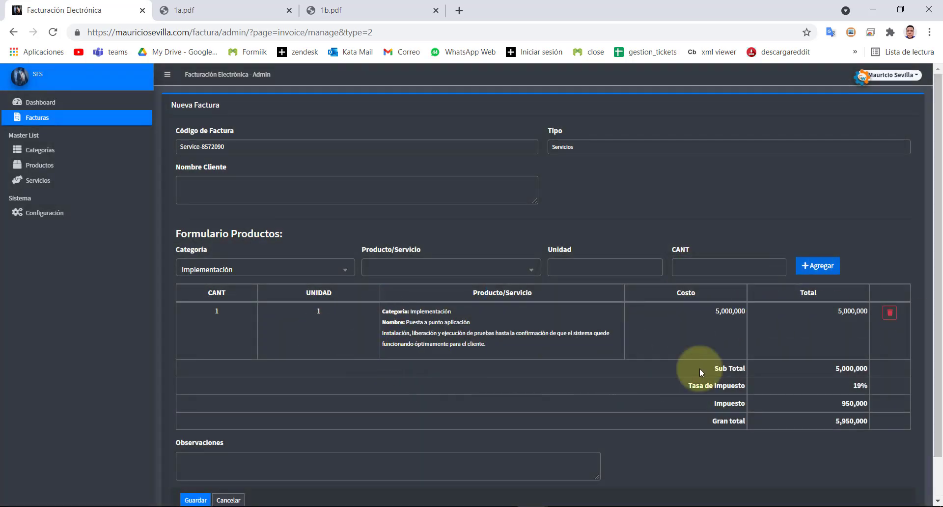
- Save the Servicios invoice and export its printout as 1c.pdf in the 1607 folder
scroll(616, 366, "down", 1)
scroll(332, 418, "up", 1)
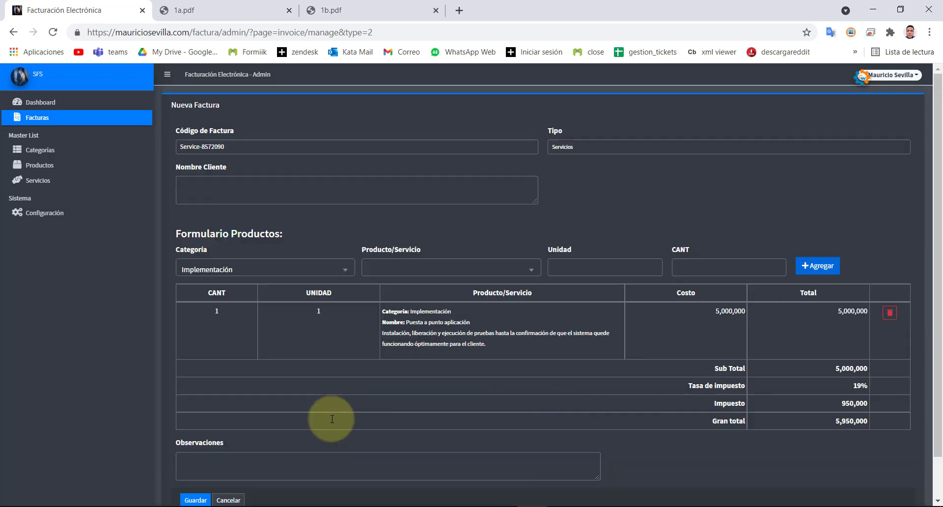
scroll(275, 416, "down", 1)
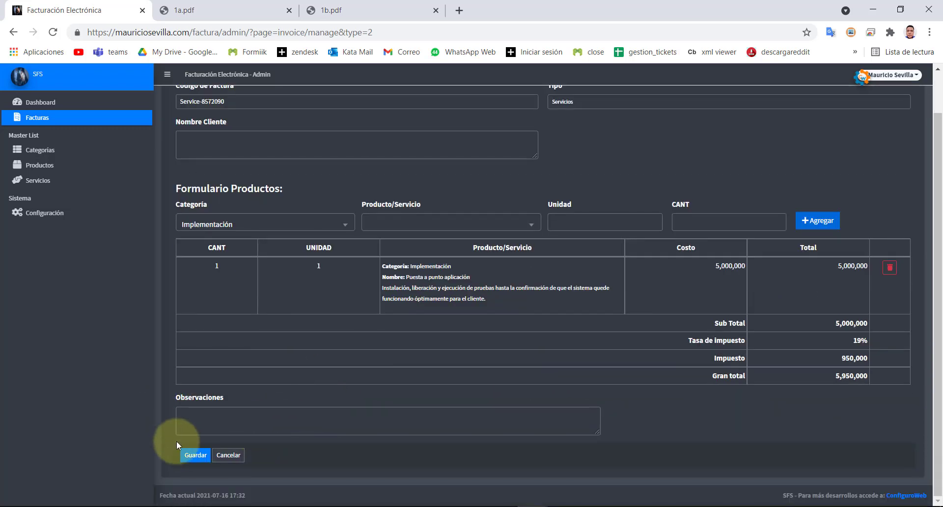
left_click(196, 455)
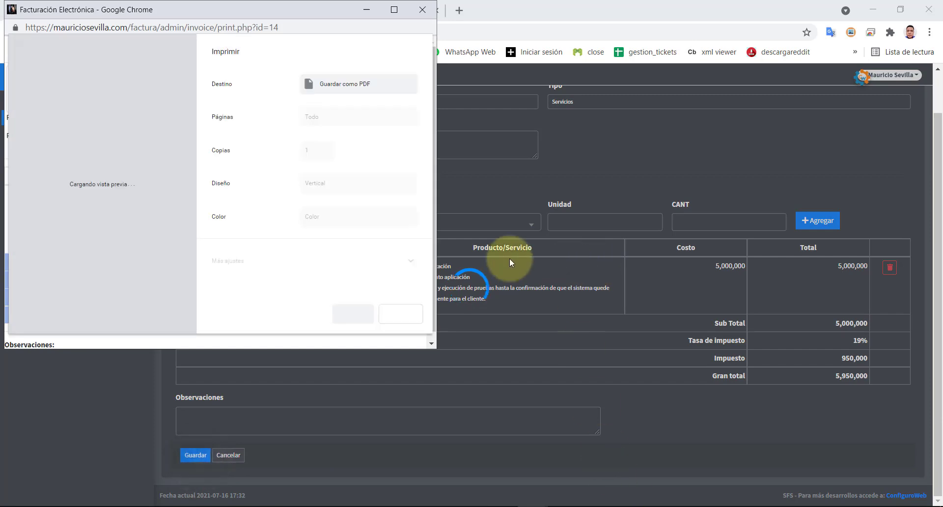
left_click(340, 309)
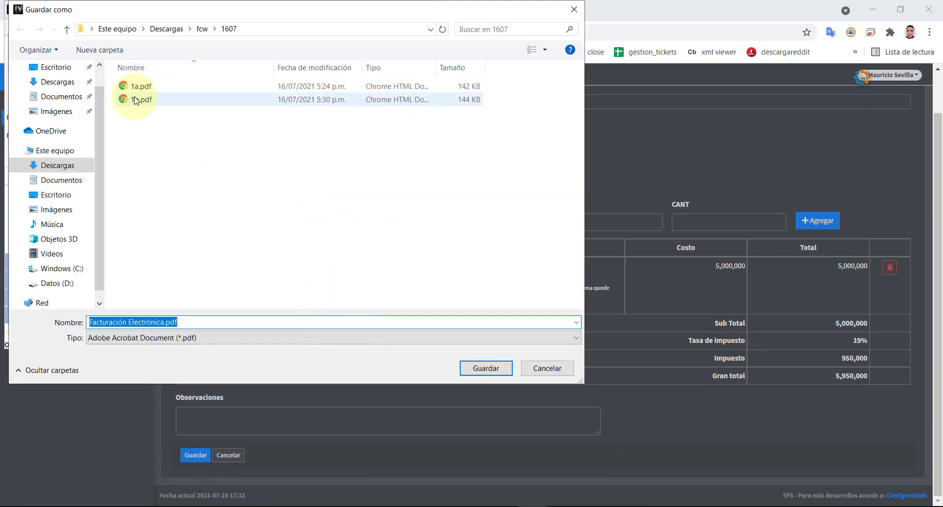
left_click(135, 101)
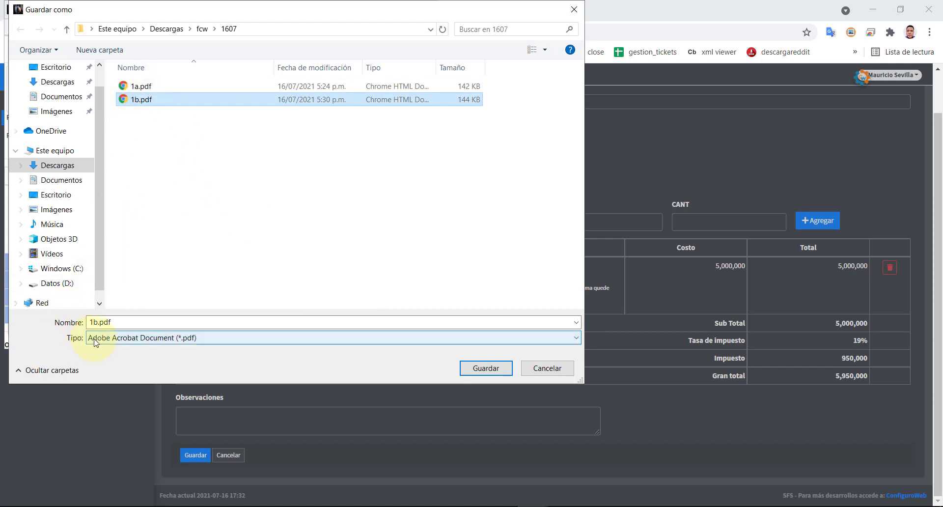
left_click(95, 320)
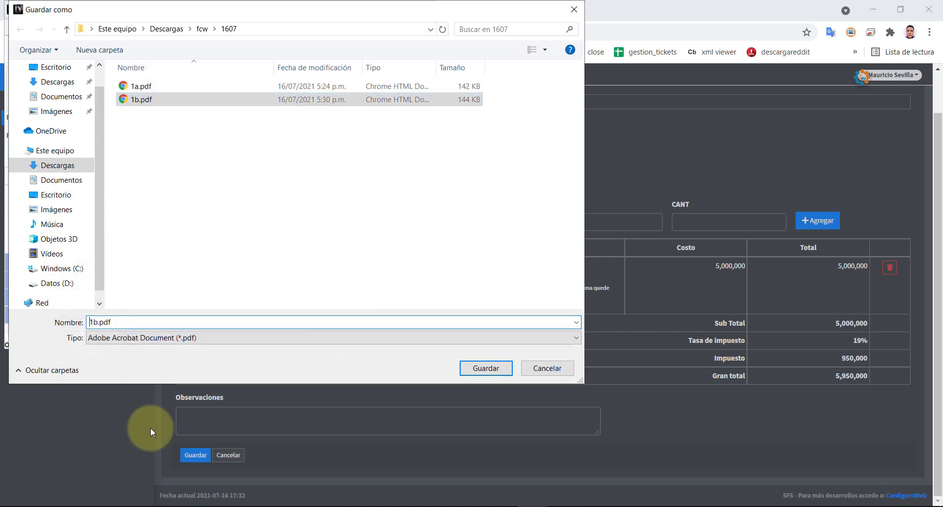
key("shift+Right")
type("c")
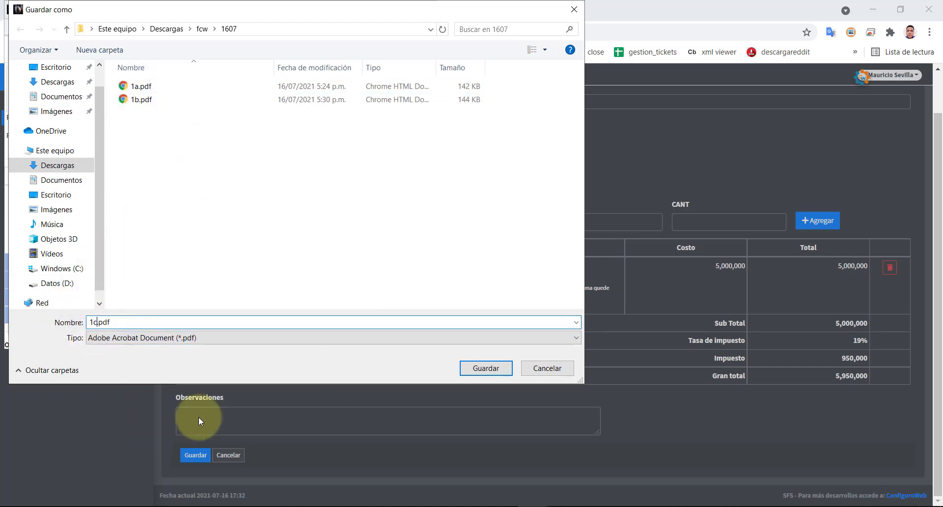
left_click(466, 370)
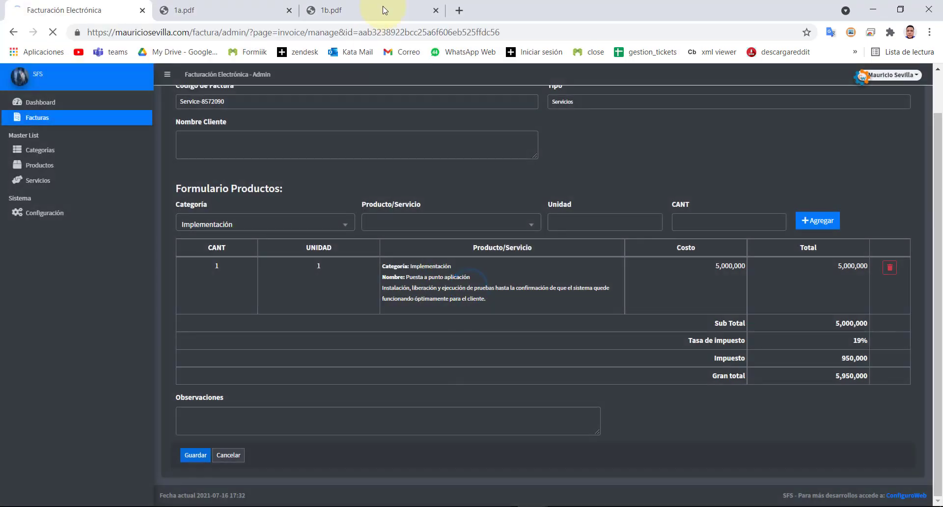
- Open 1c.pdf from the 1607 folder and compare its header title and issuer name with those in 1b.pdf
left_click(467, 505)
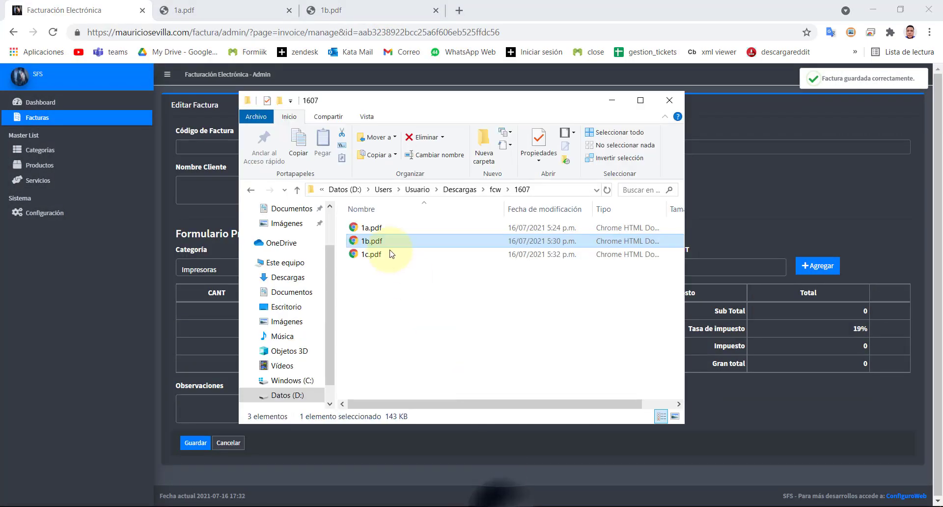
left_click(363, 255)
double_click(361, 254)
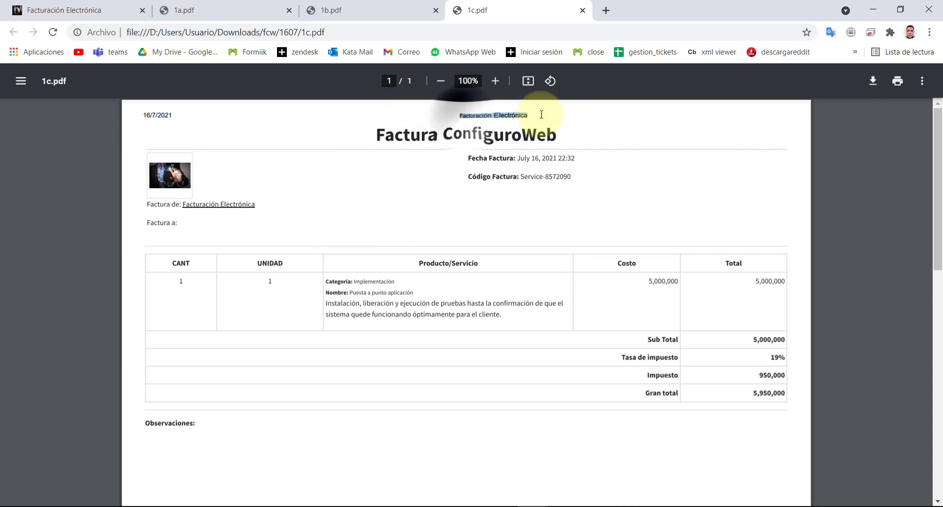
triple_click(226, 203)
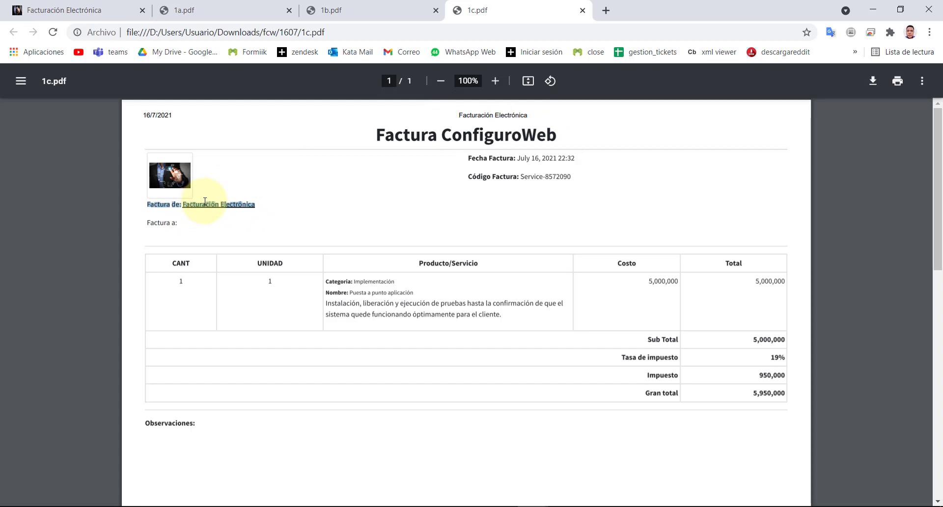
left_click(344, 14)
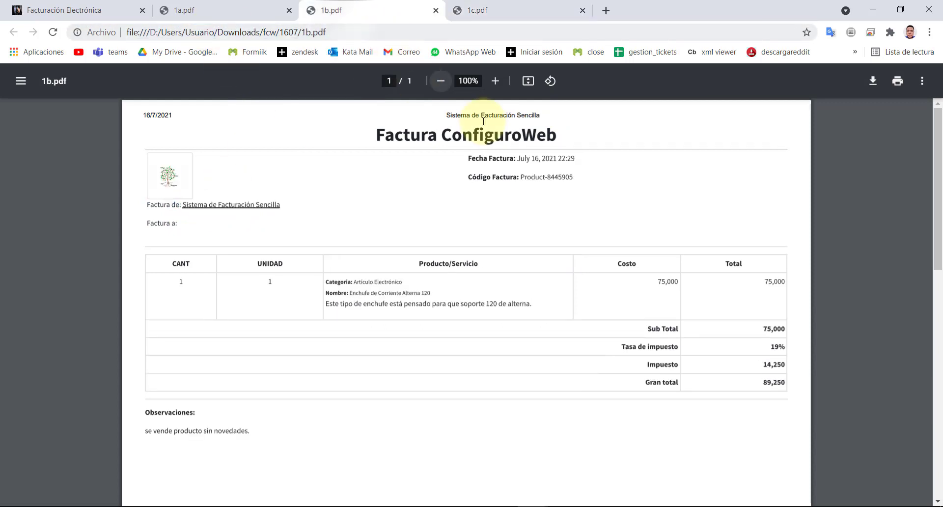
left_click_drag(467, 116, 530, 136)
left_click(491, 12)
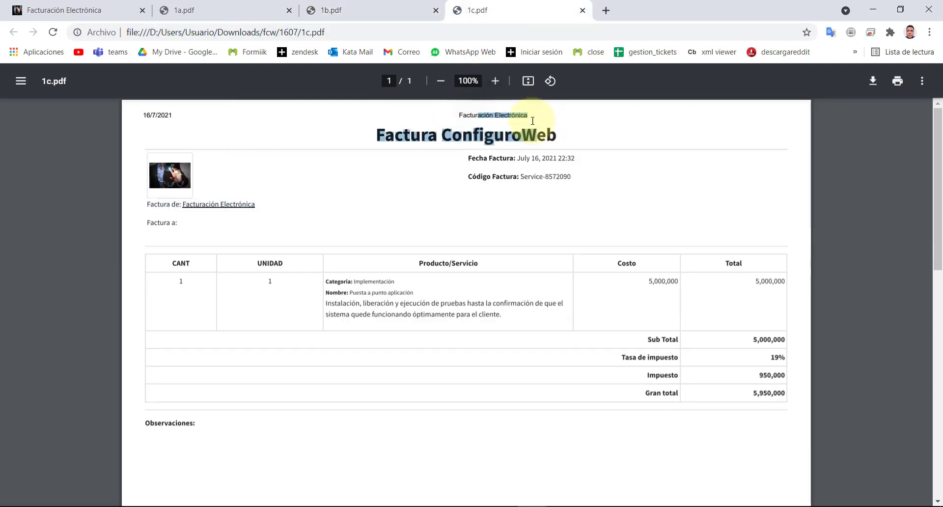
- Return to the billing system, visit the system configuration, and inspect the name fields on the user account page
left_click(58, 9)
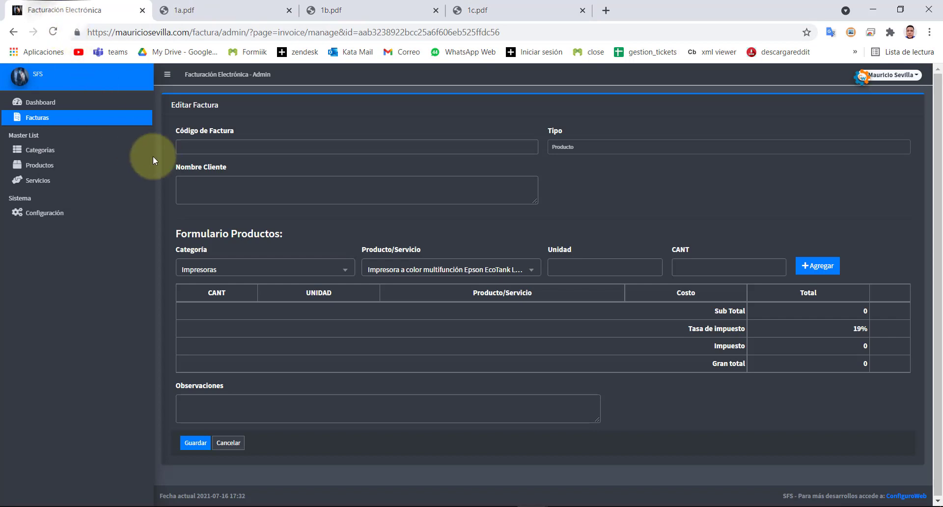
left_click(53, 214)
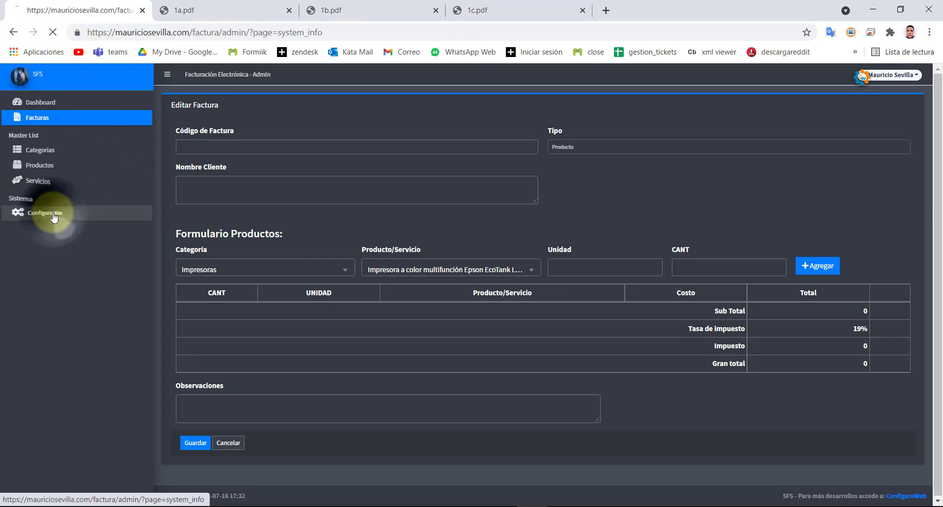
left_click(898, 77)
left_click(889, 98)
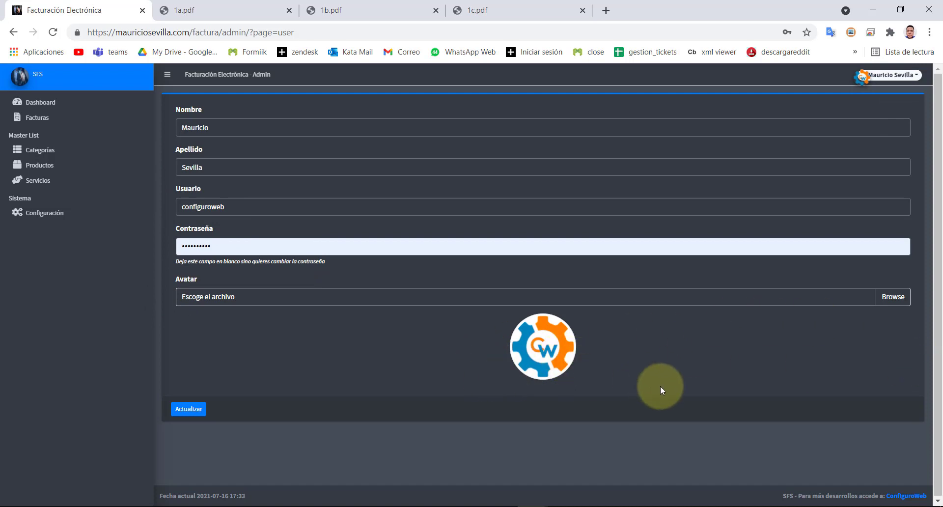
left_click(190, 166)
left_click(200, 128)
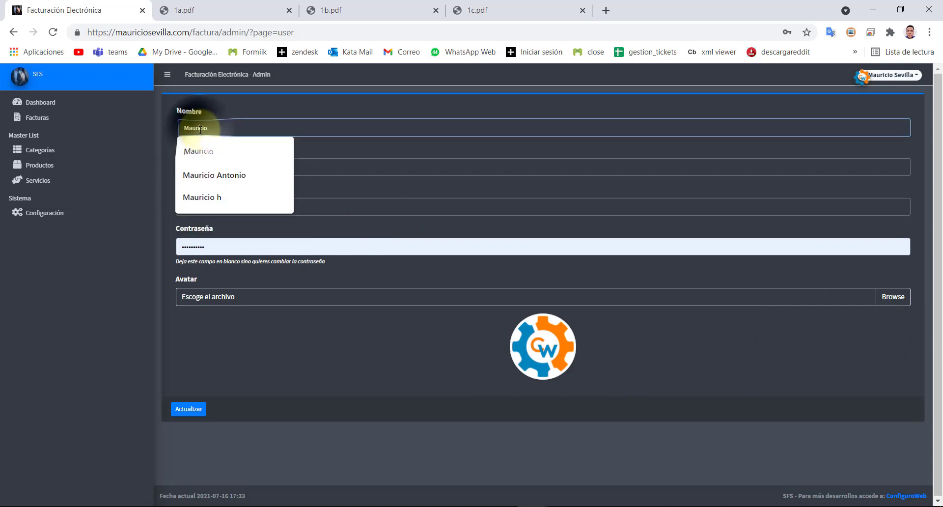
left_click(323, 91)
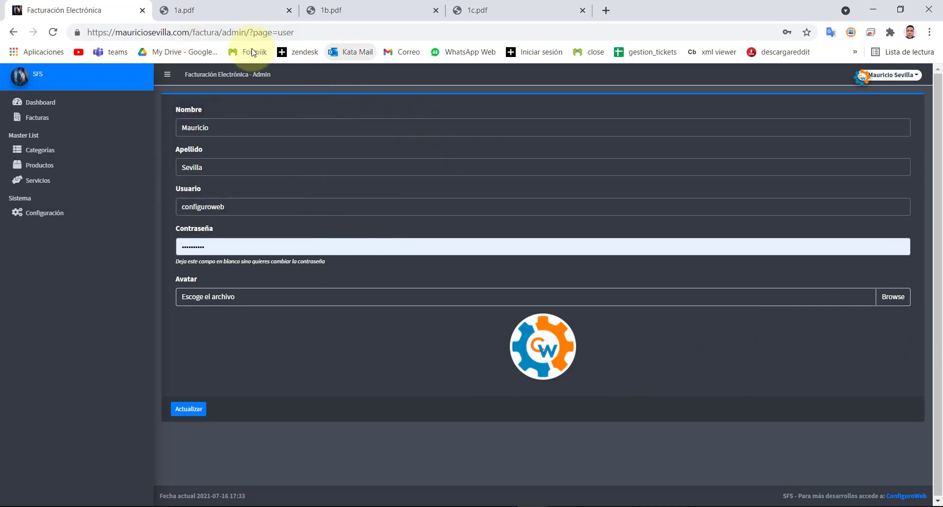
- Close the invoice documents 1a.pdf, 1b.pdf and 1c.pdf
left_click(343, 30)
left_click(289, 10)
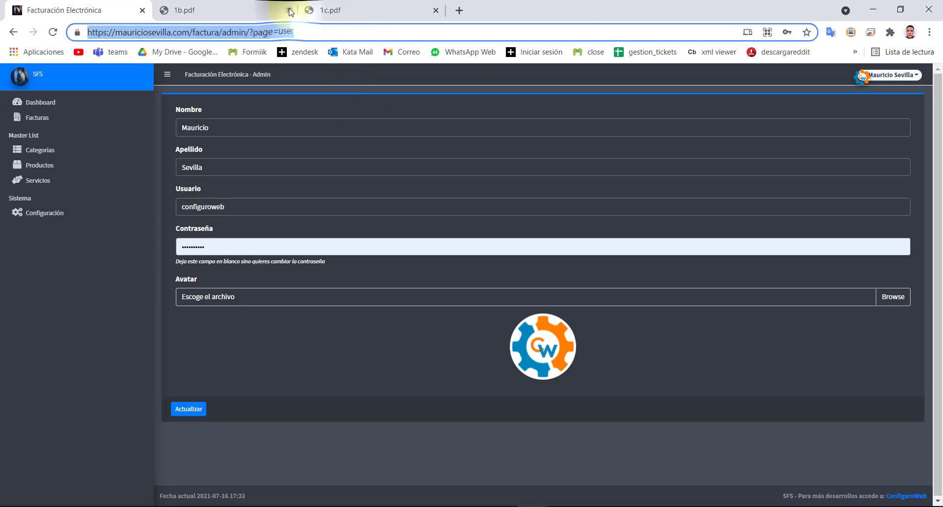
left_click(290, 10)
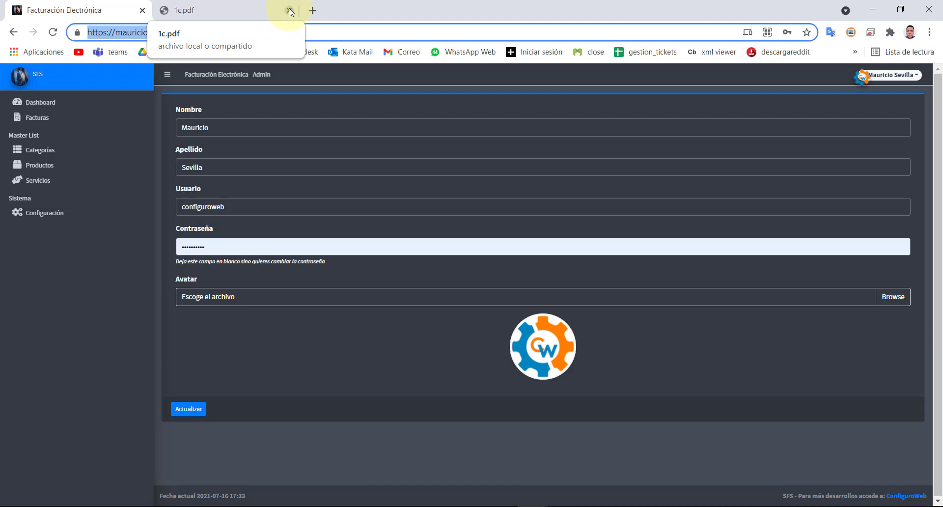
left_click(289, 11)
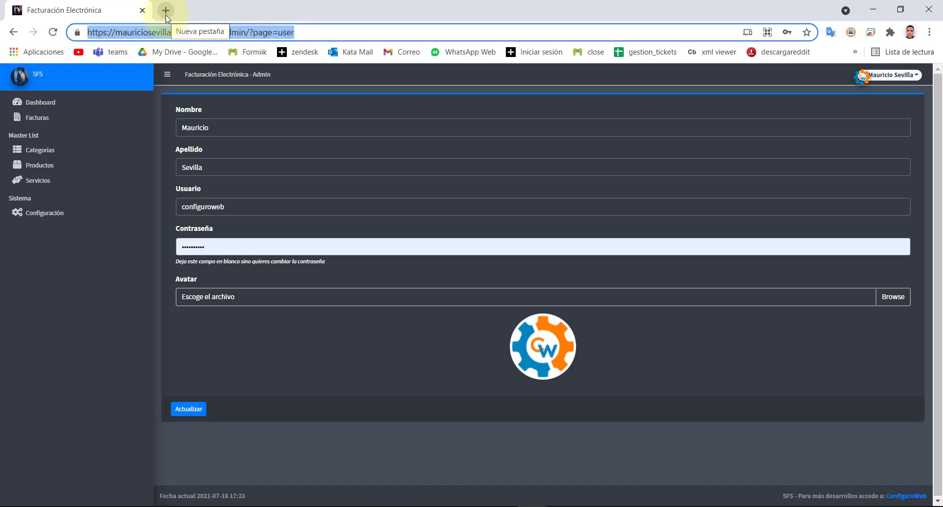
- Go to configuroweb.com in a new browser tab and open the full article Sistema de Ventas y Facturación en PHP y MySQL
left_click(166, 14)
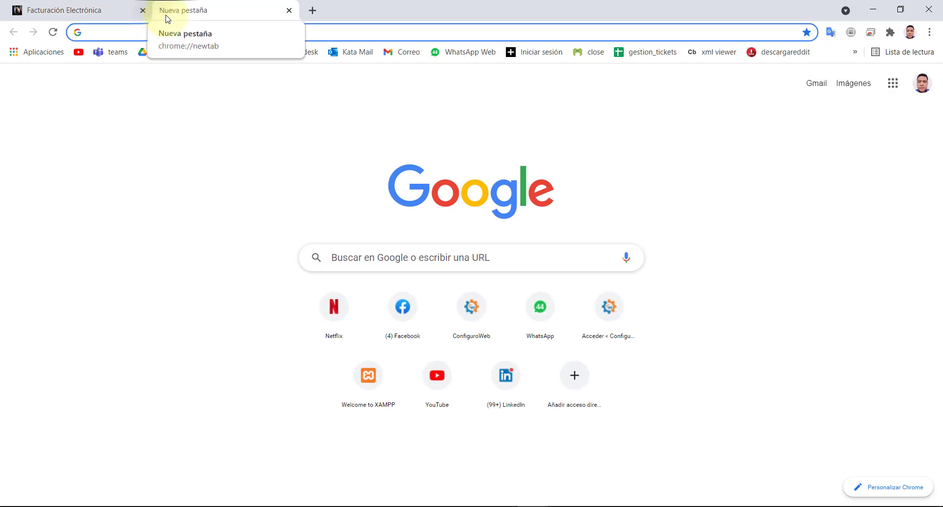
type("configuroweb.com")
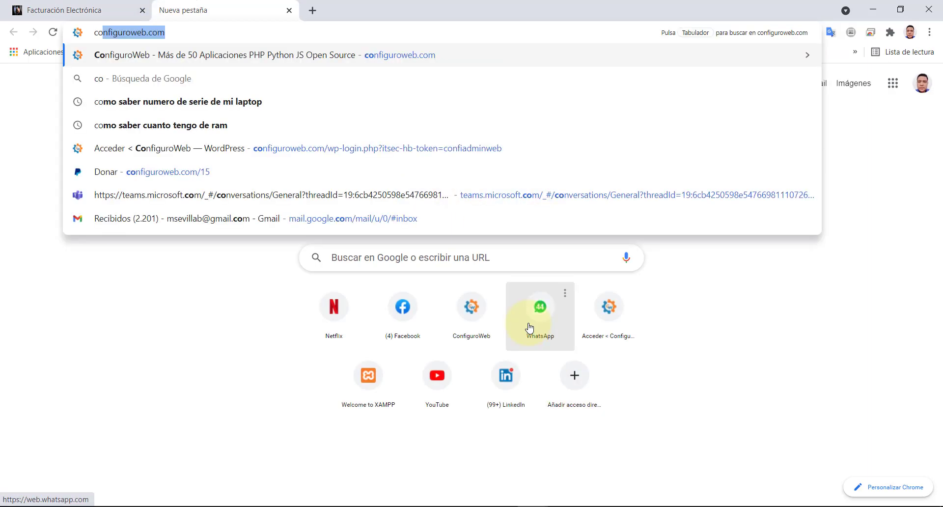
key("Return")
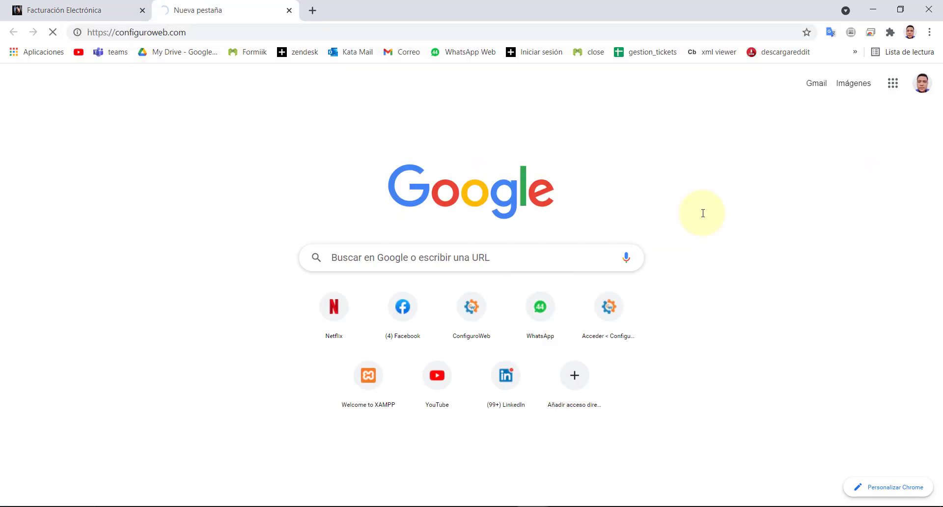
scroll(356, 279, "down", 4)
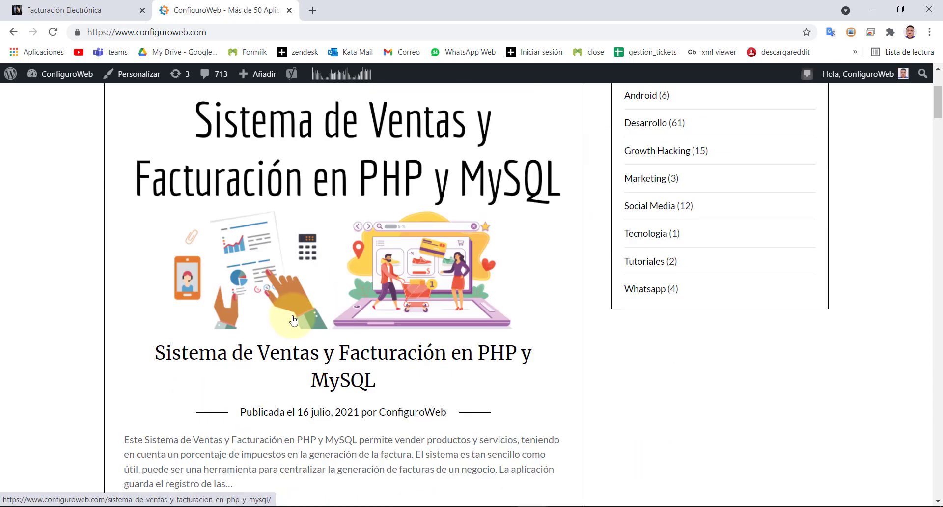
scroll(262, 350, "down", 2)
left_click(337, 464)
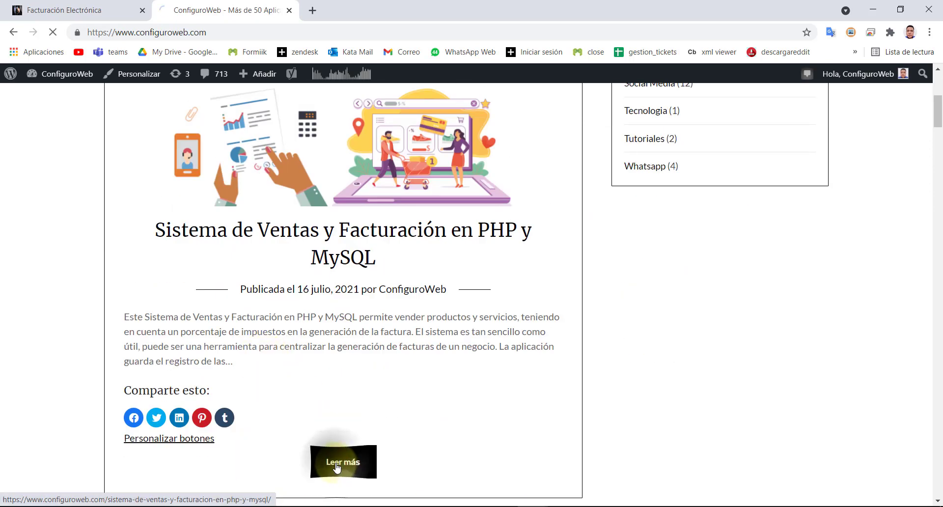
- Review the article's description, demo, local server setup and GitHub download sections, highlighting the required applications XAMPP, Git and Visual Studio Code
scroll(290, 321, "down", 3)
scroll(290, 321, "down", 12)
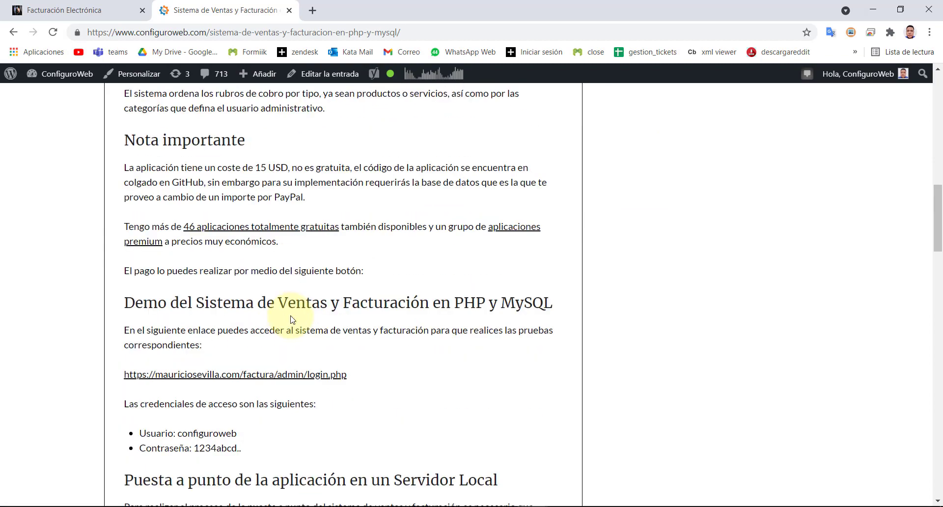
scroll(292, 319, "down", 6)
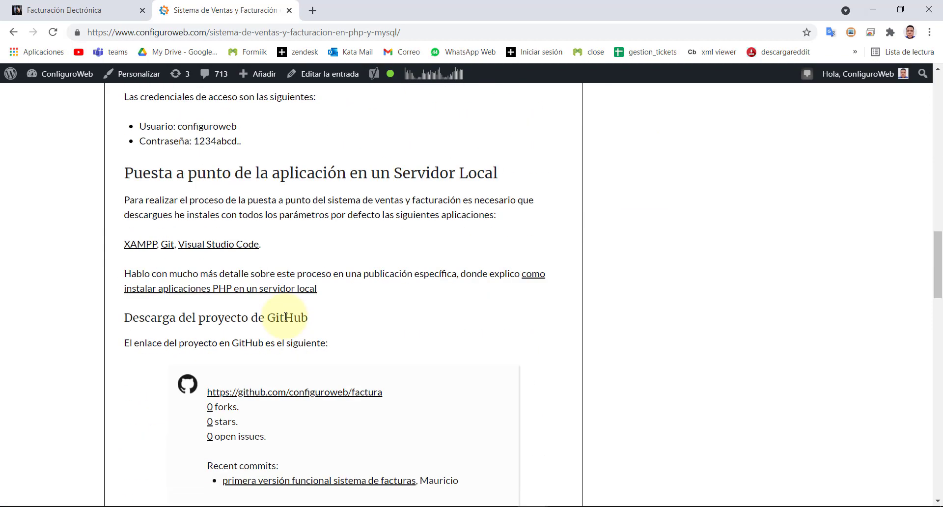
scroll(285, 317, "down", 1)
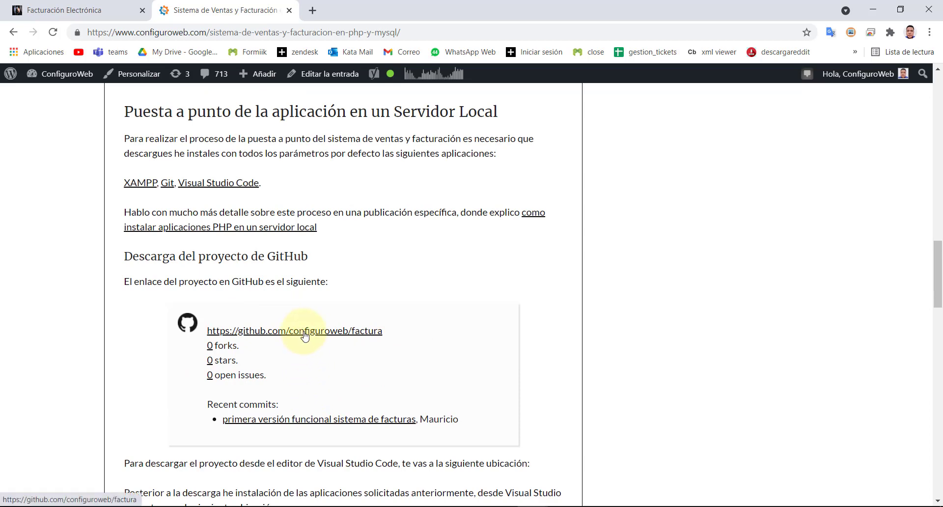
scroll(307, 334, "up", 2)
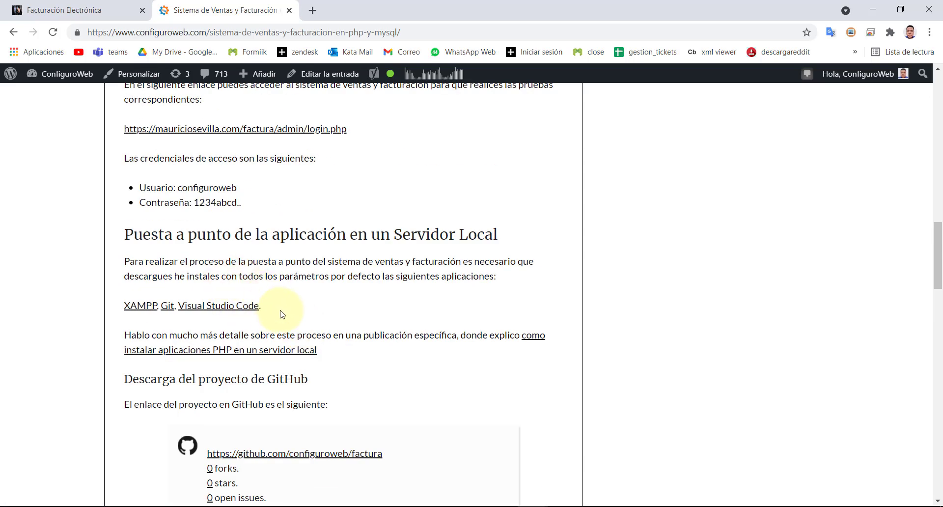
left_click_drag(187, 335, 157, 322)
triple_click(147, 307)
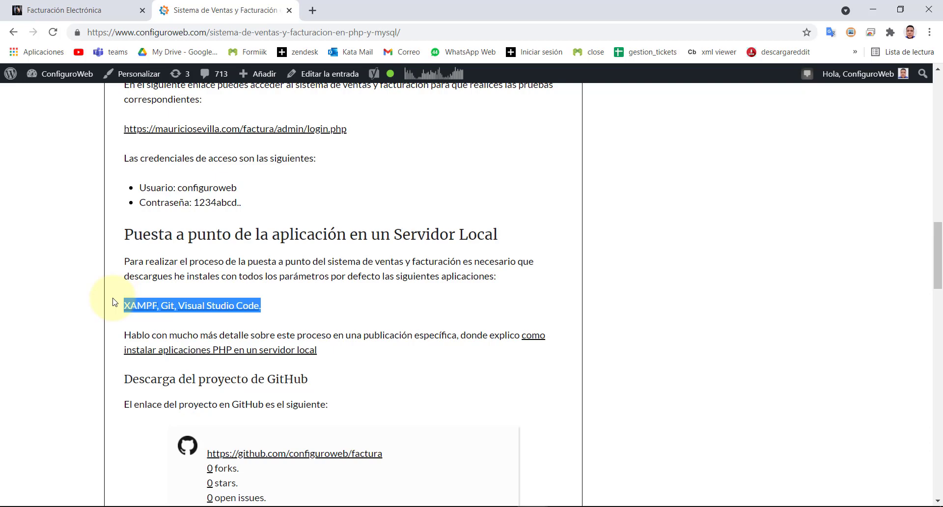
left_click(334, 305)
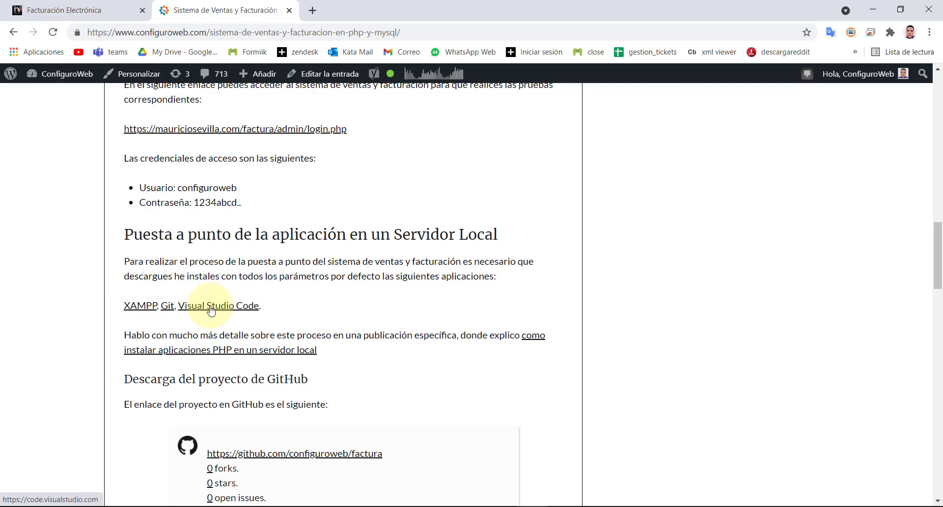
scroll(251, 298, "up", 15)
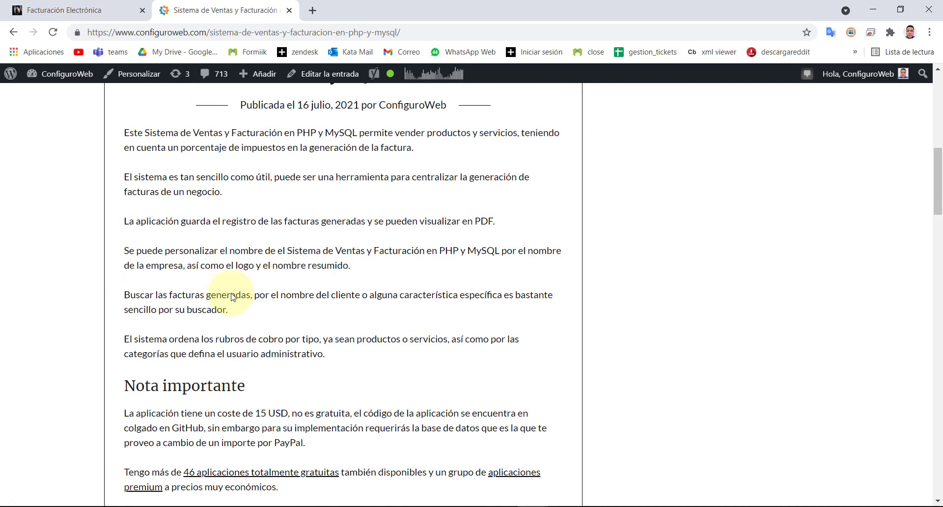
scroll(227, 300, "down", 13)
scroll(232, 298, "down", 2)
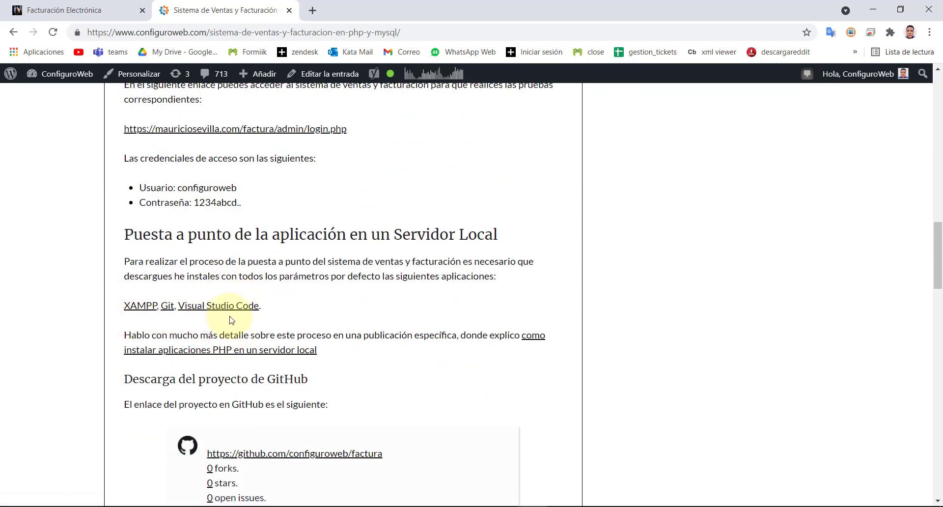
left_click_drag(272, 315, 112, 314)
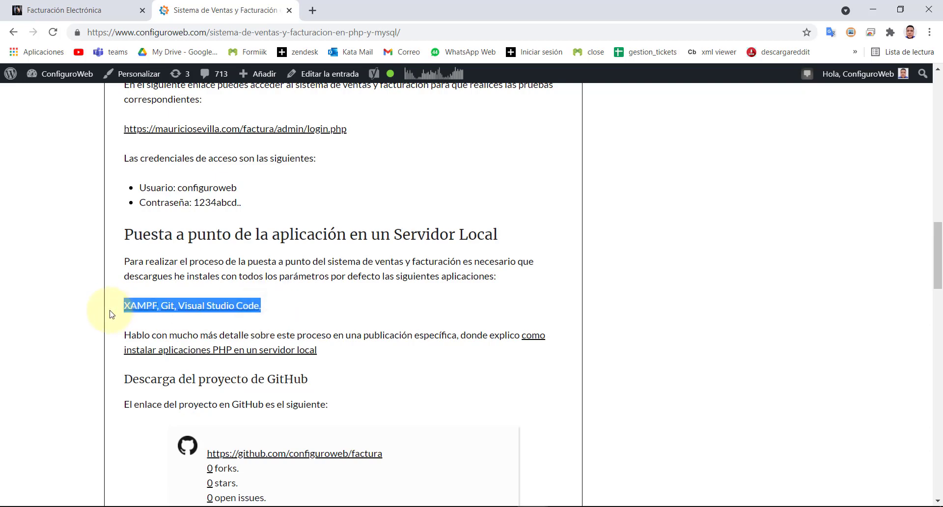
- Highlight the C:\xampp\htdocs path in the article's download instructions, and switch to a maximized Visual Studio Code window
scroll(112, 314, "down", 5)
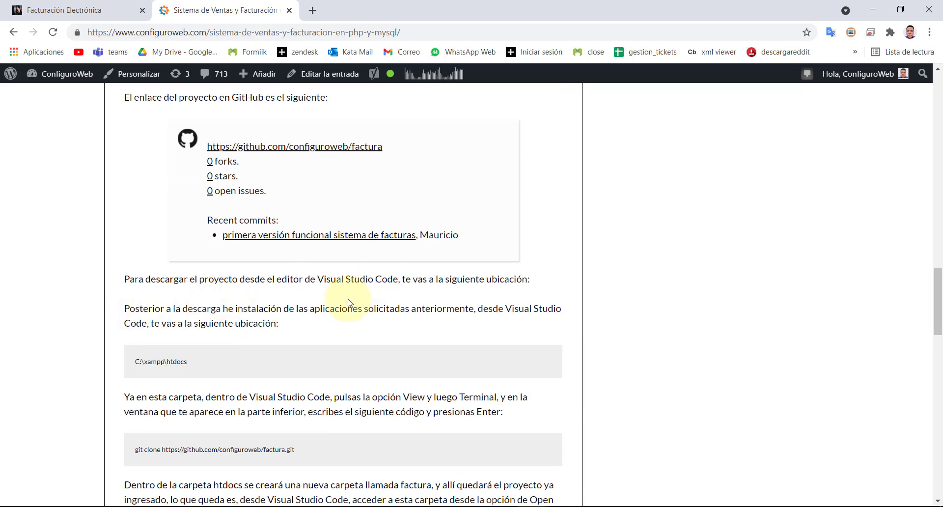
left_click_drag(187, 377, 101, 370)
key("alt+Tab")
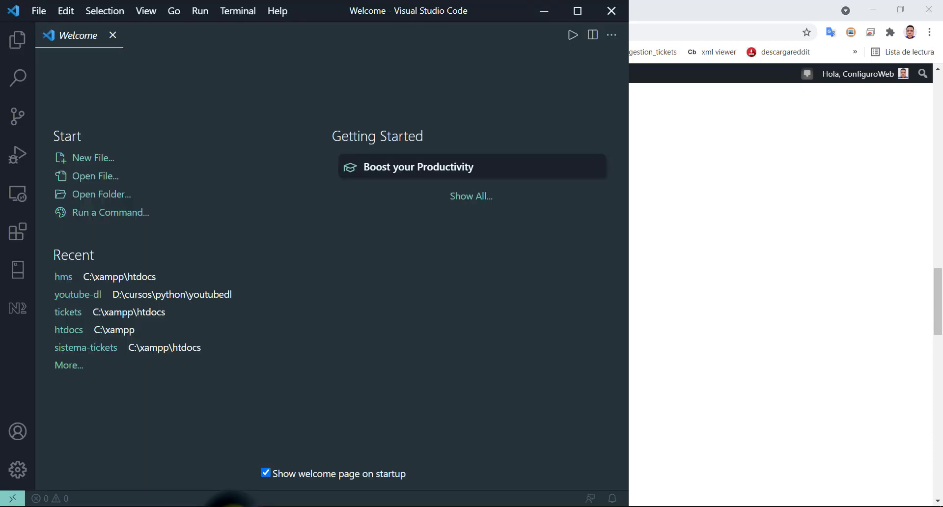
left_click(578, 10)
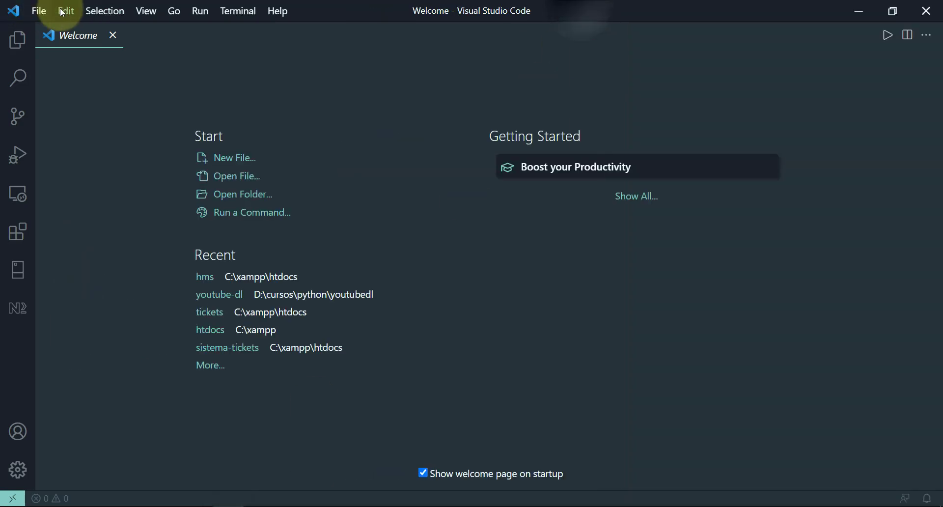
- Open the folder C:\xampp\htdocs as the workspace and dismiss the Spanish language pack suggestion
left_click(40, 12)
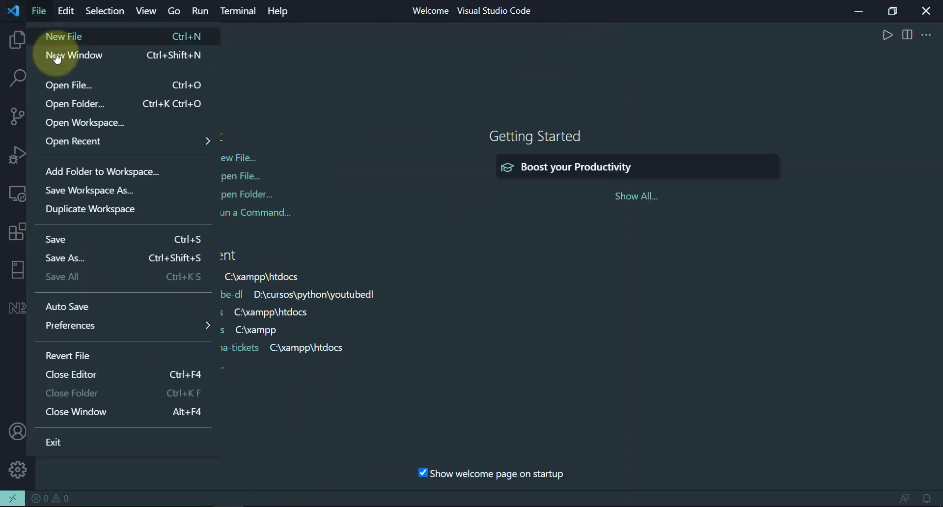
left_click(67, 104)
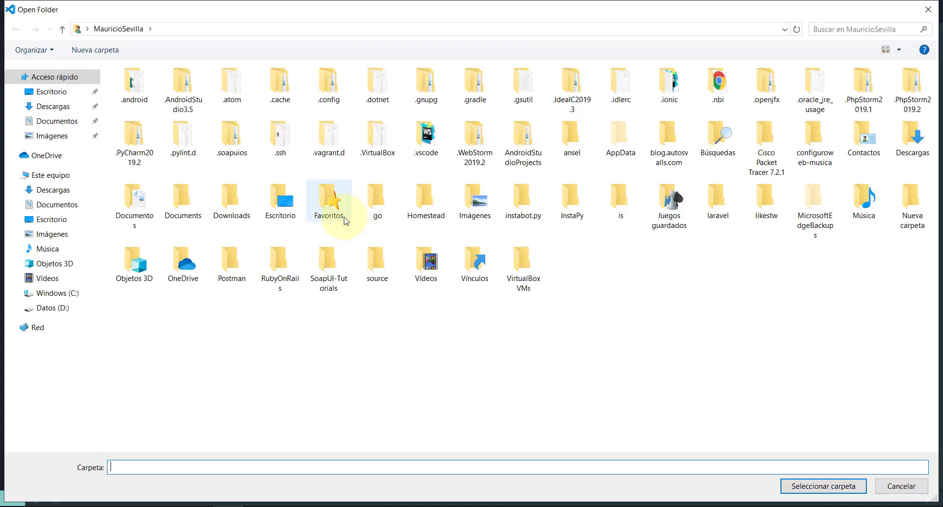
left_click(58, 295)
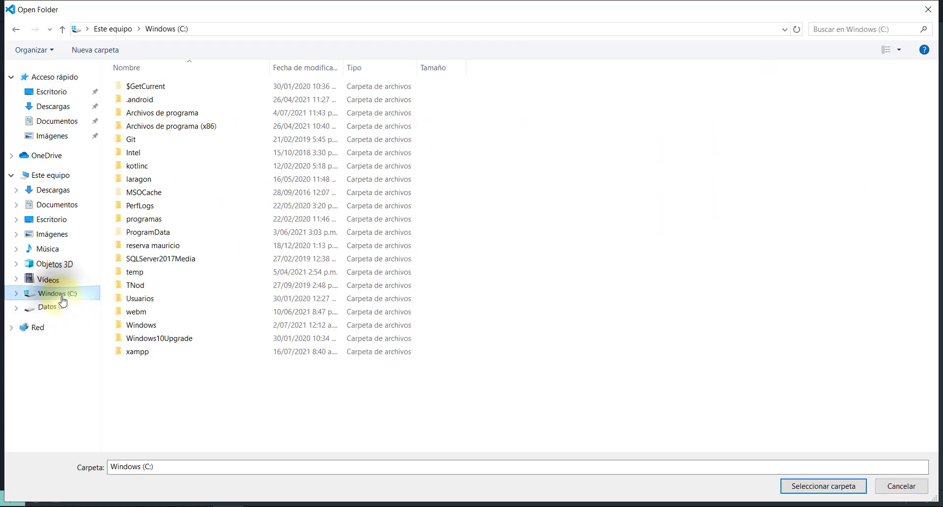
double_click(137, 352)
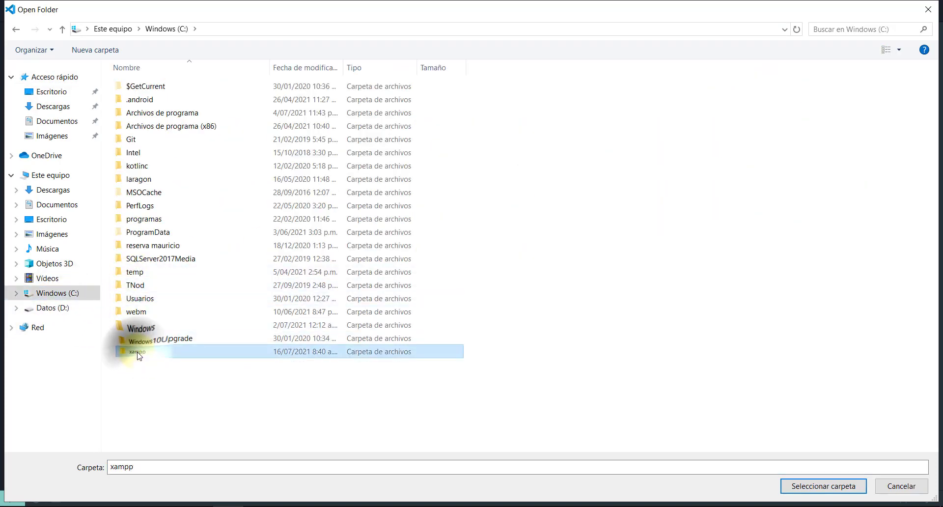
left_click(141, 310)
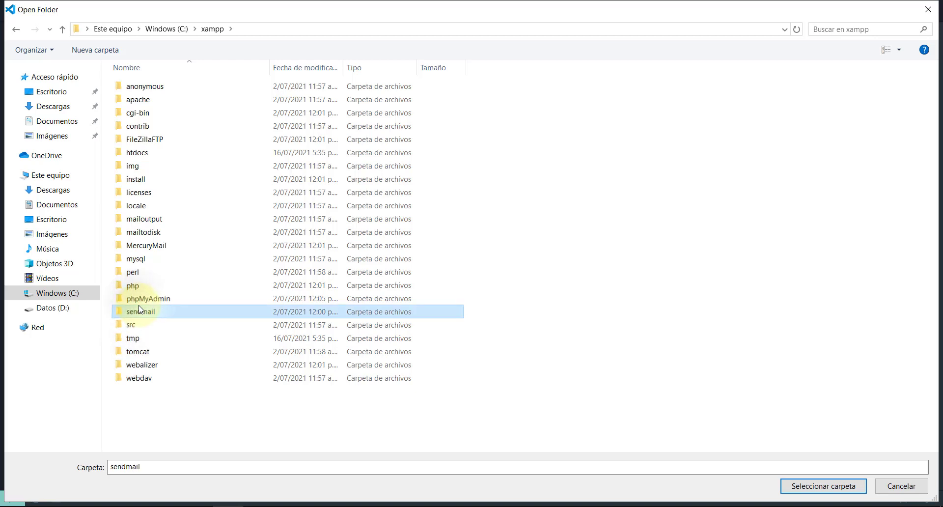
key("h")
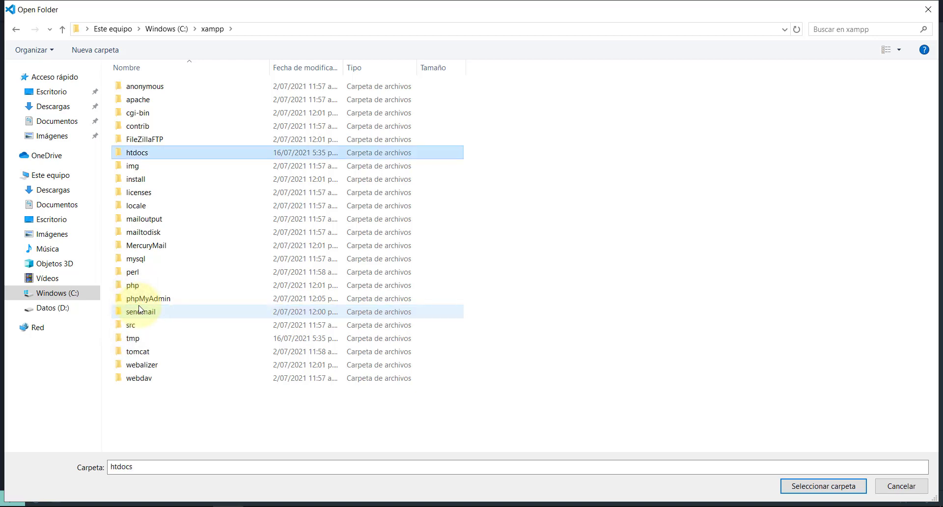
left_click(134, 158)
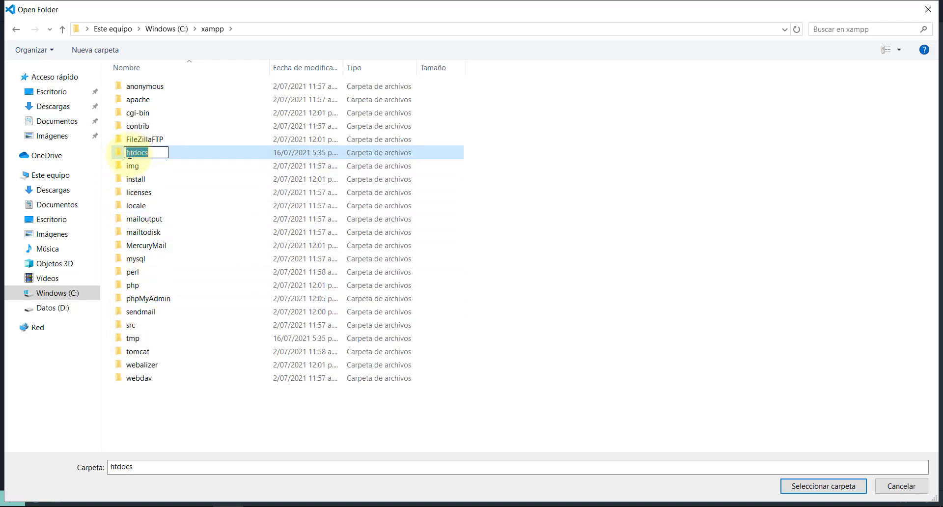
key("Escape")
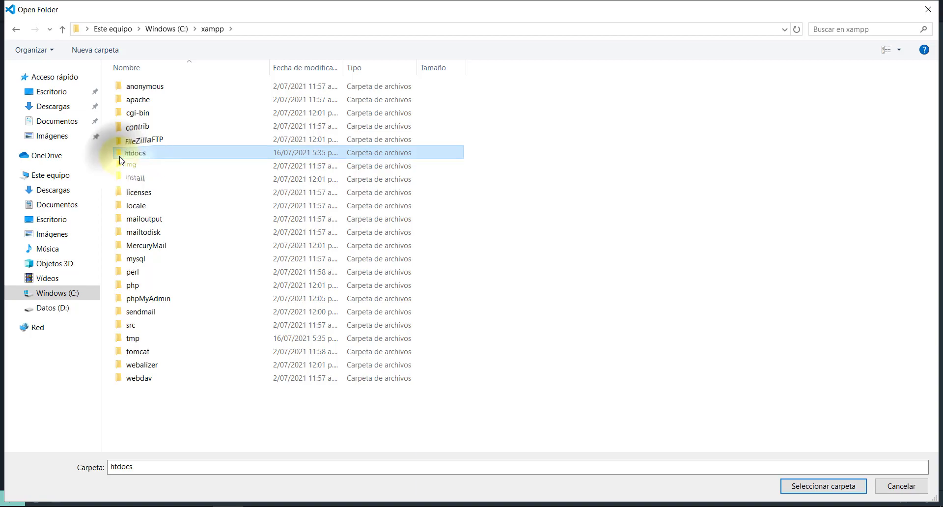
left_click(823, 485)
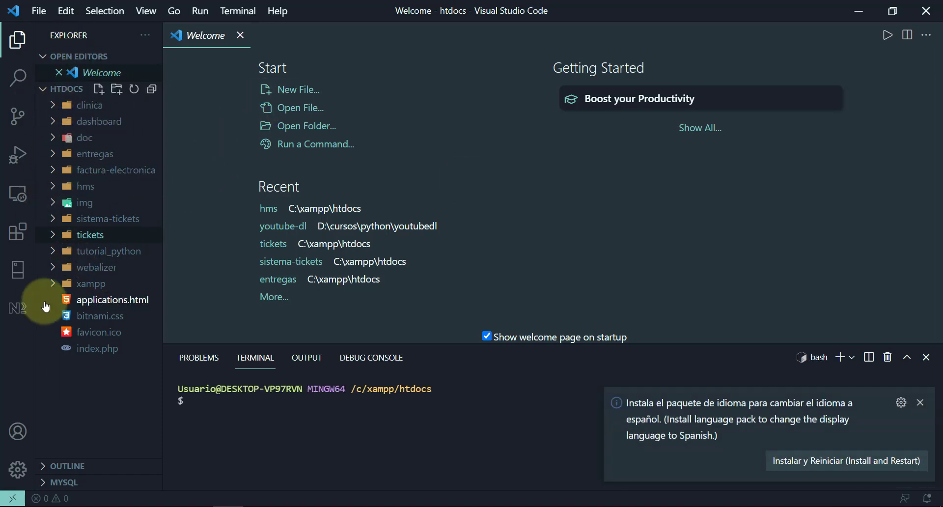
left_click(919, 404)
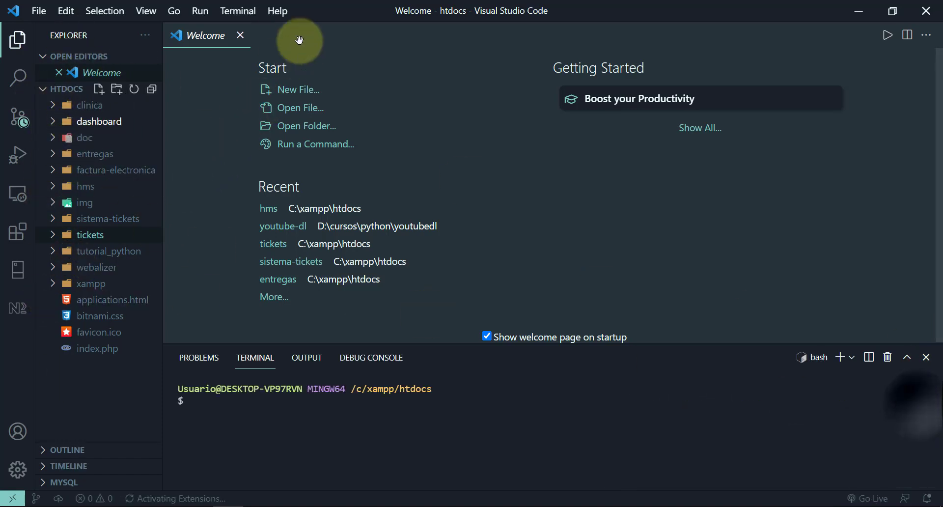
- Bring up the integrated terminal in htdocs and enter the start of the command, git clone, without running it
left_click(145, 11)
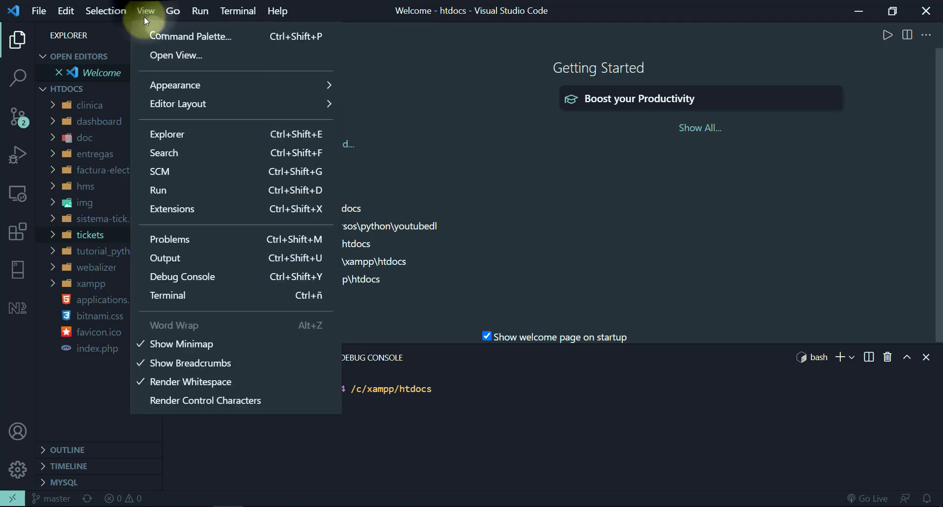
left_click(189, 295)
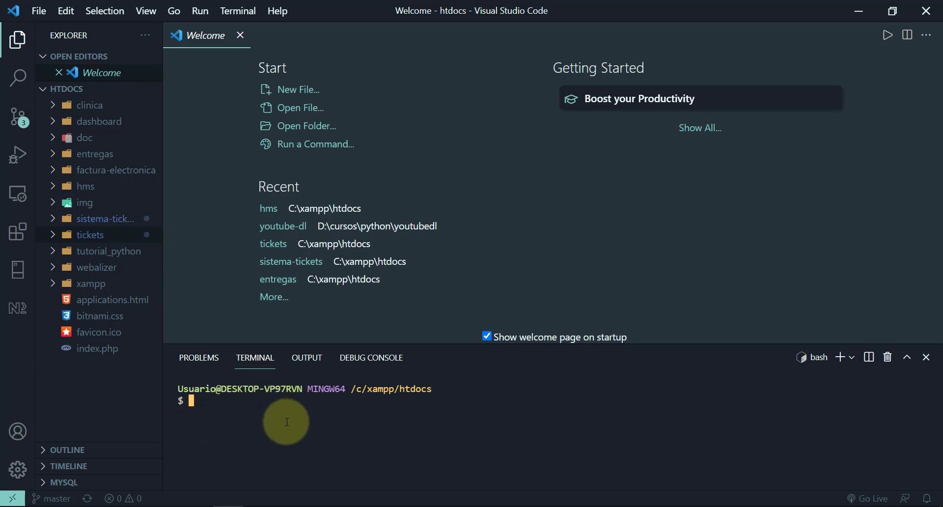
type("git clone")
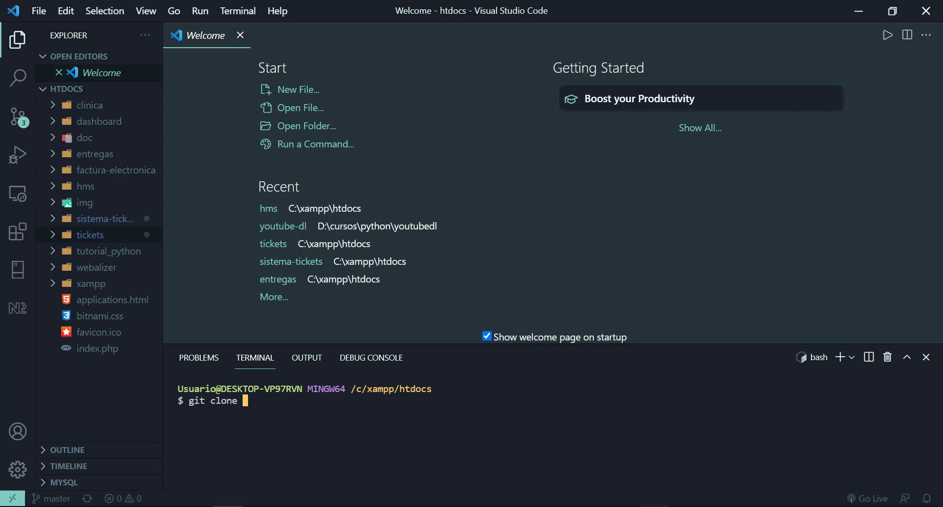
- Switch to the article in Chrome, open its configuroweb/factura GitHub repository, and copy the HTTPS clone URL
mouse_move(657, 505)
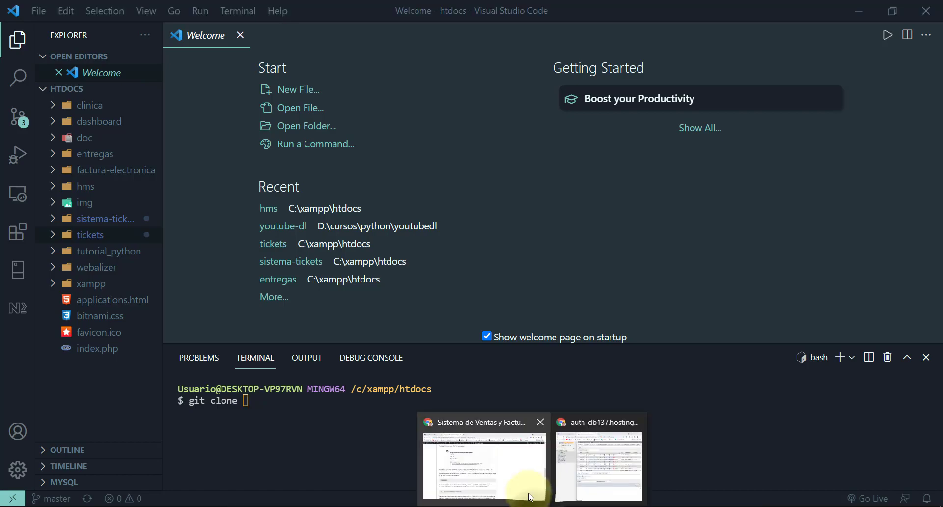
left_click(522, 490)
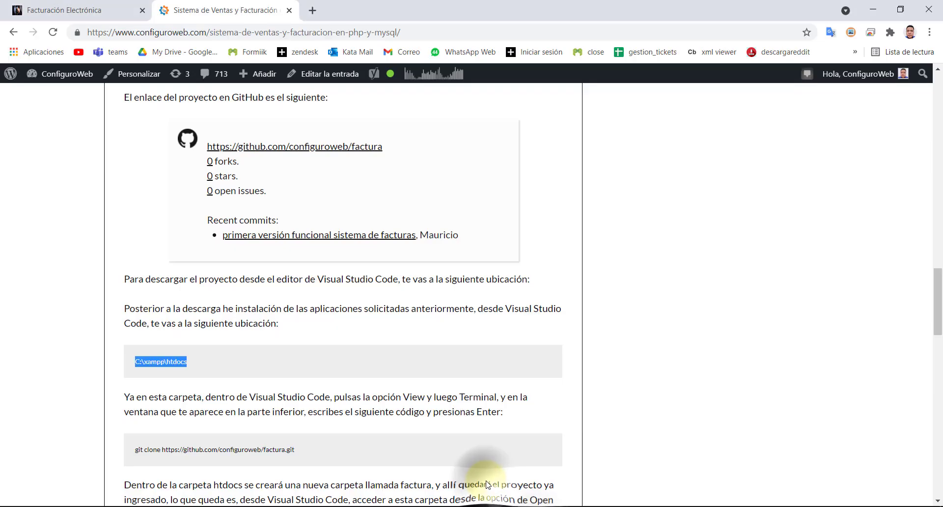
left_click(271, 151)
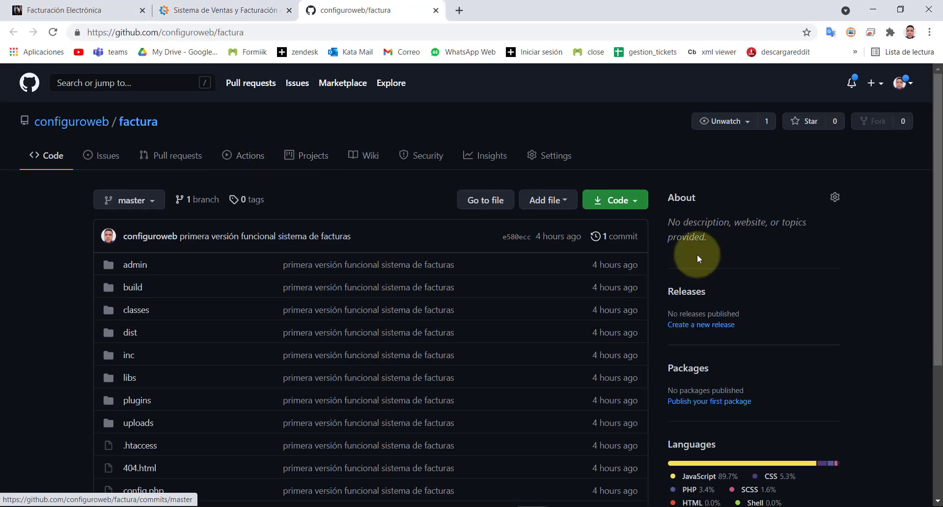
left_click(628, 204)
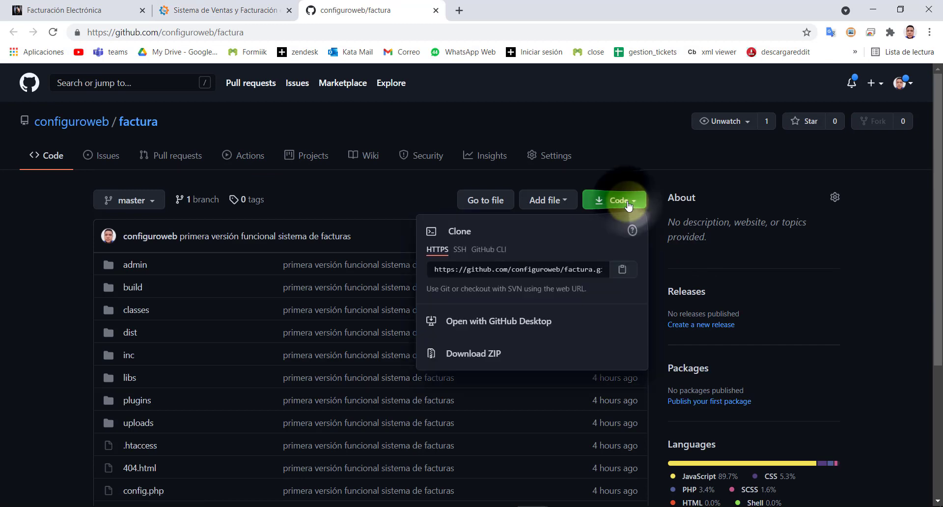
left_click(555, 268)
right_click(556, 269)
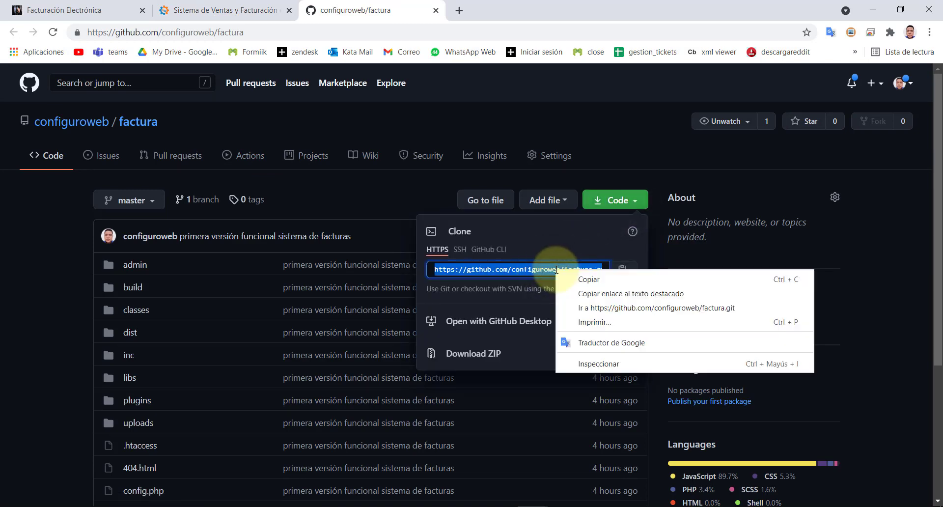
left_click(588, 278)
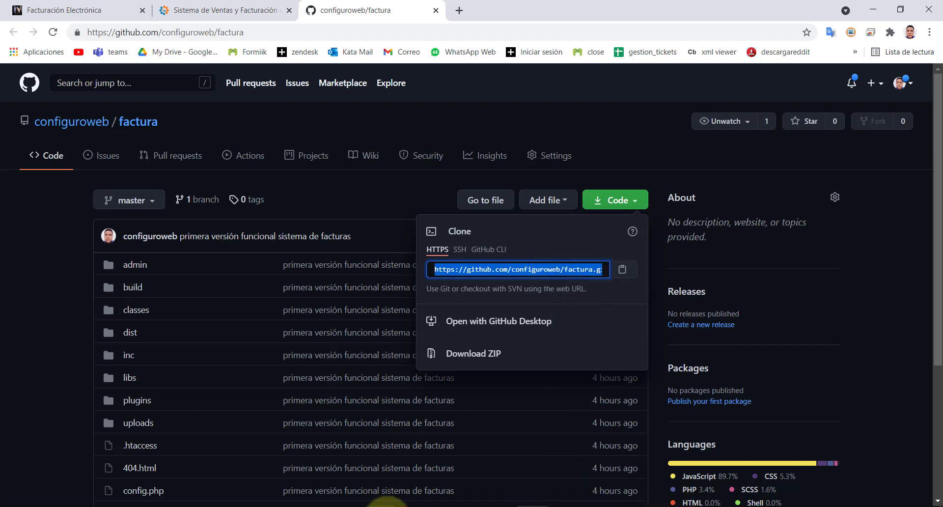
- Return to Visual Studio Code, clone the factura repository into htdocs, and check the contents of the new factura folder
left_click(233, 506)
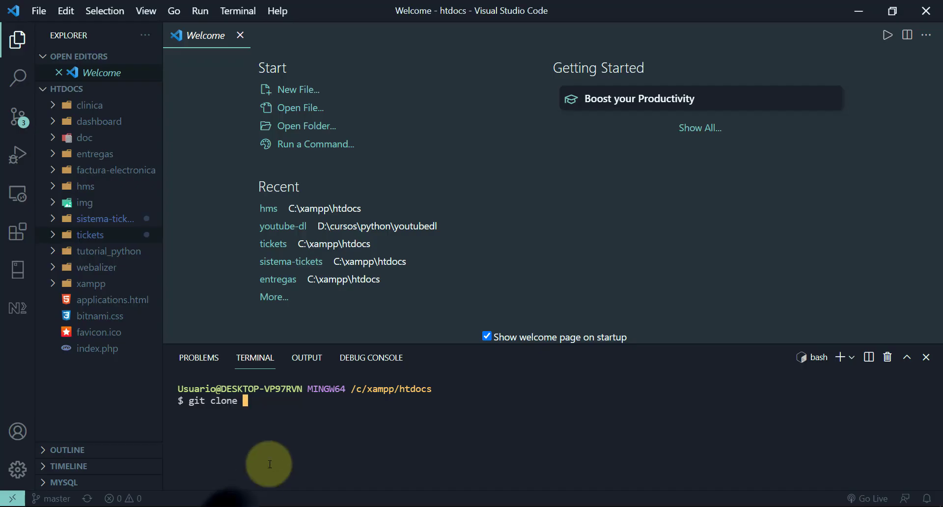
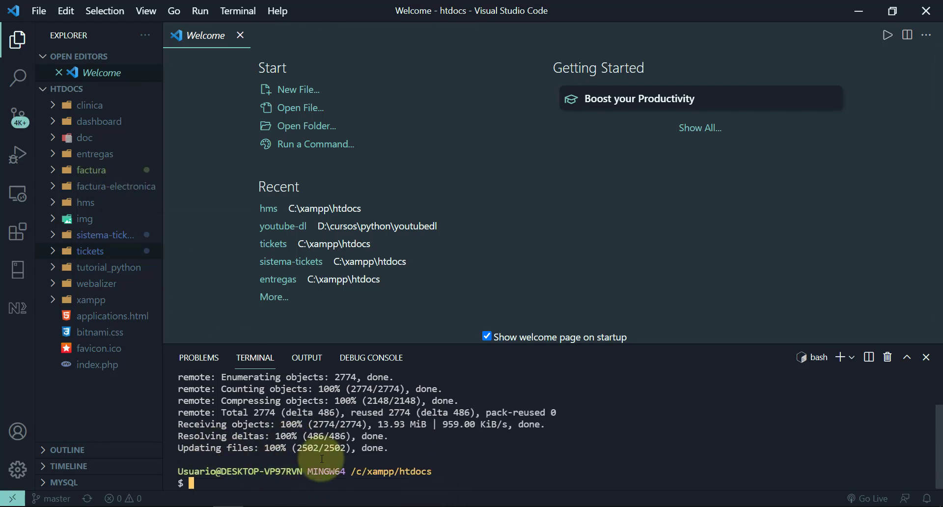
left_click(53, 172)
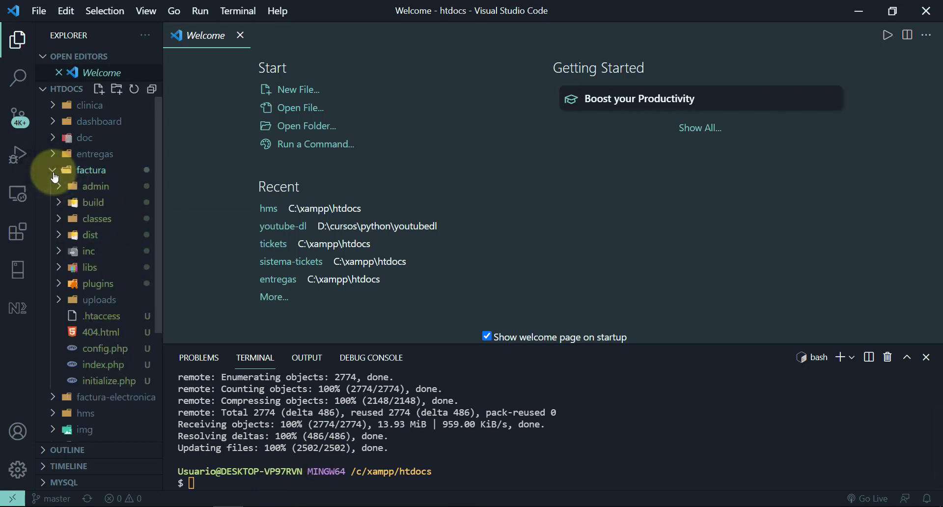
left_click(54, 173)
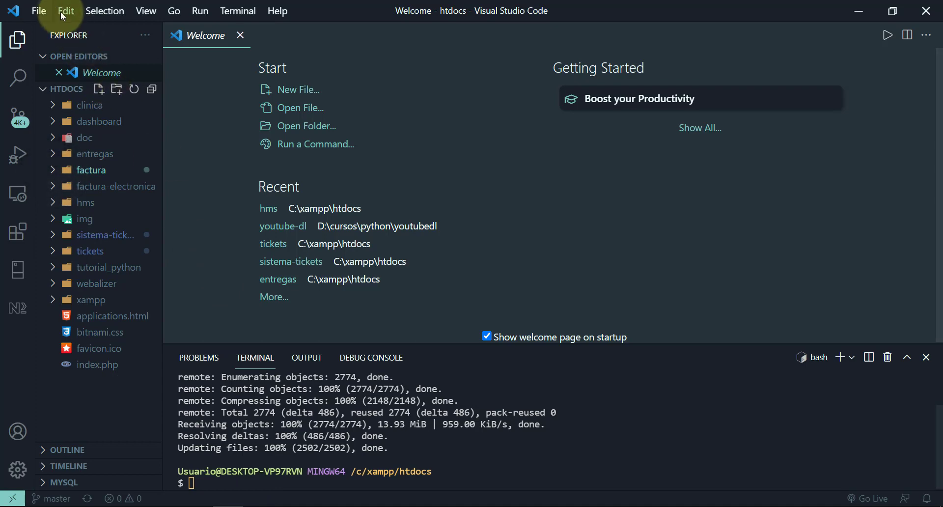
- Open the cloned project folder C:\xampp\htdocs\factura as the workspace
left_click(37, 12)
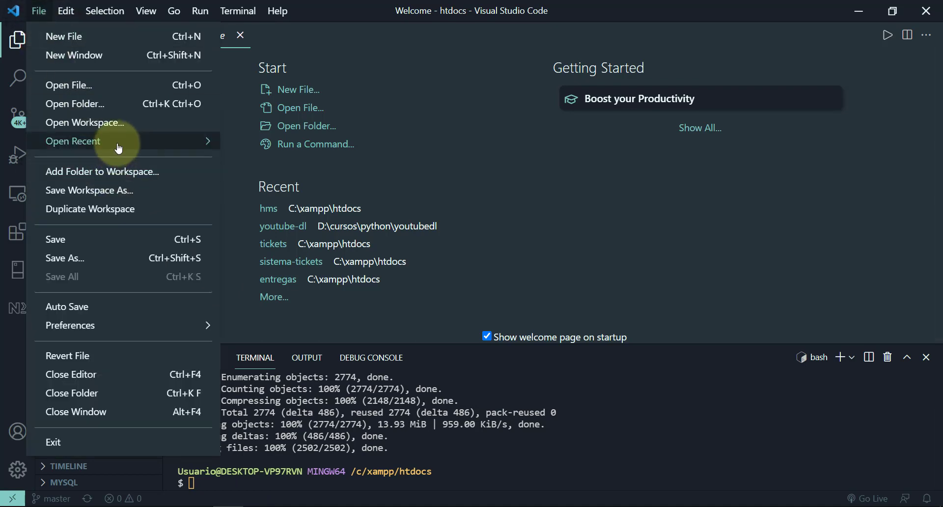
left_click(122, 105)
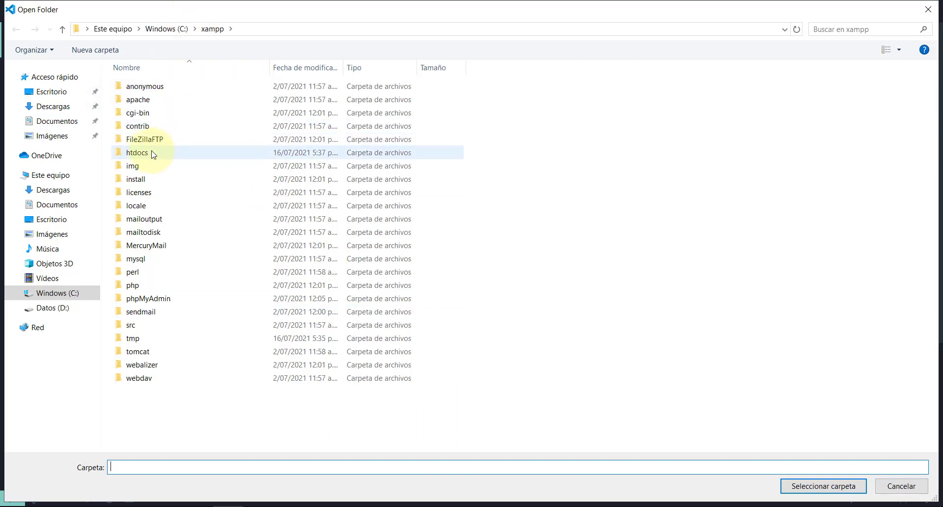
left_click(143, 153)
double_click(145, 156)
left_click(135, 144)
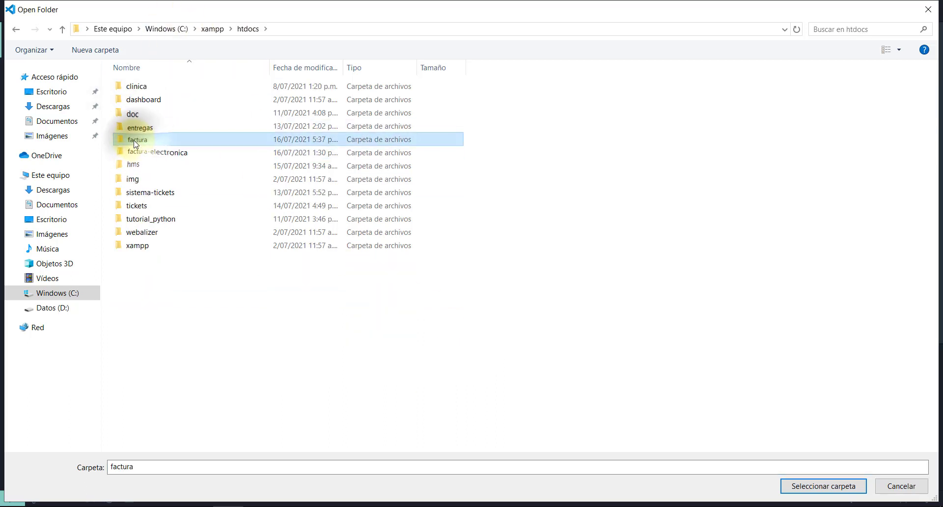
left_click(803, 487)
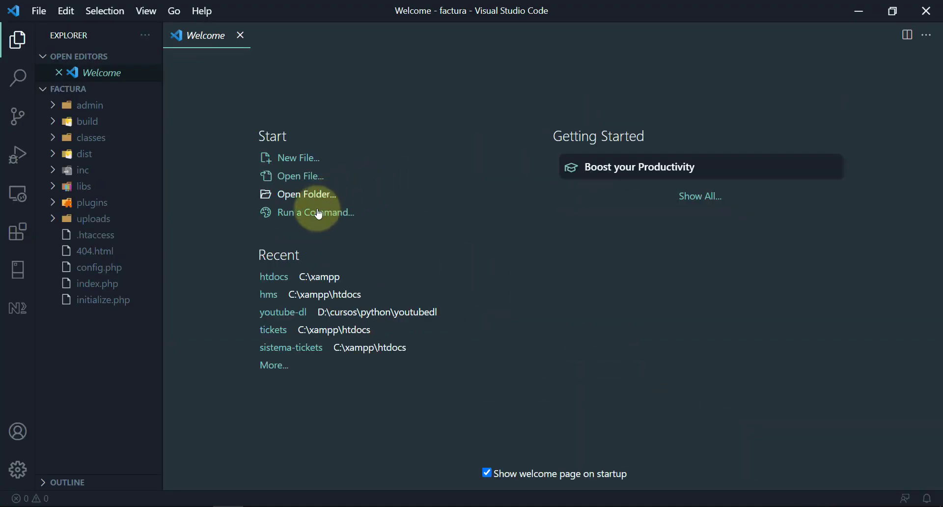
- Dismiss the language pack suggestion and examine the code of the root index.php and of index.php in the admin folder
left_click(81, 284)
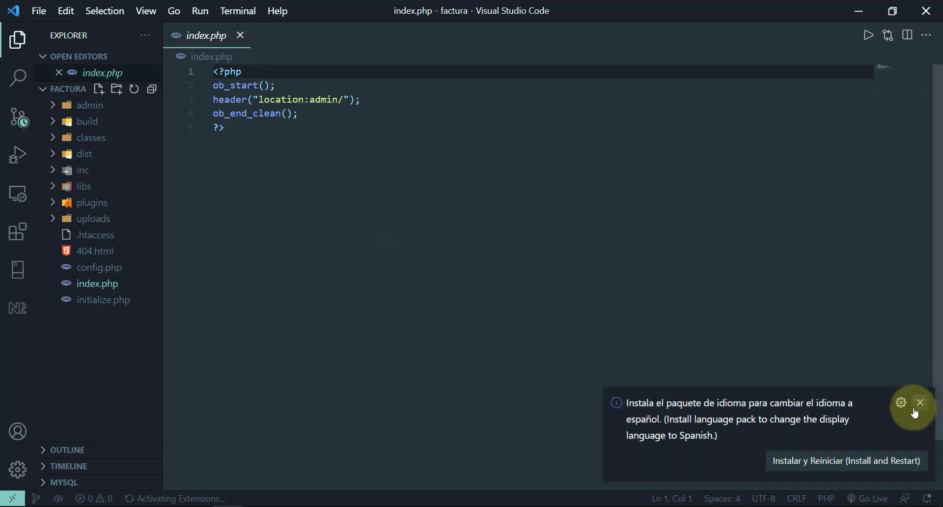
left_click(919, 403)
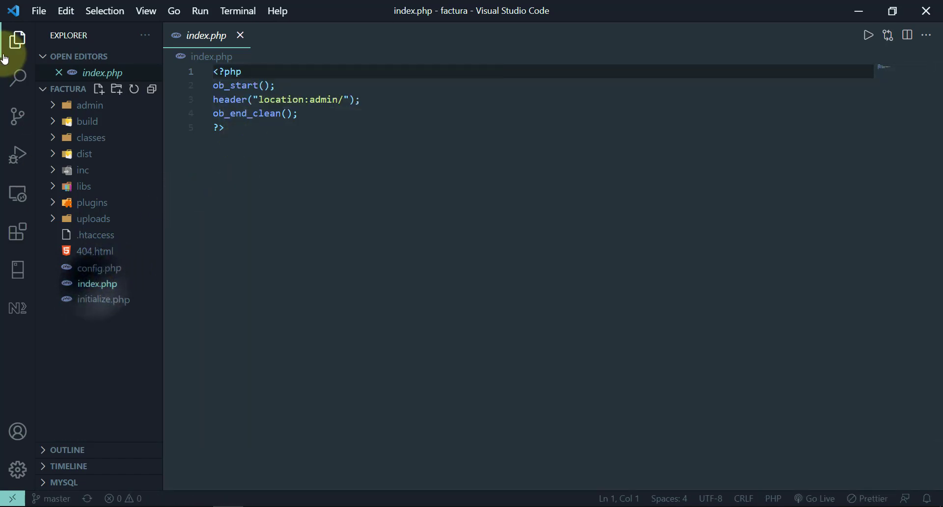
left_click(54, 105)
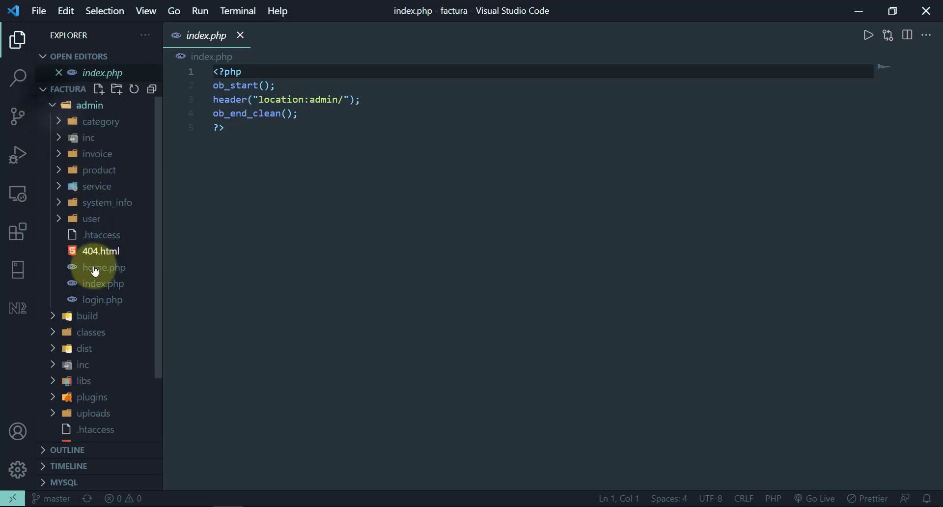
left_click(96, 283)
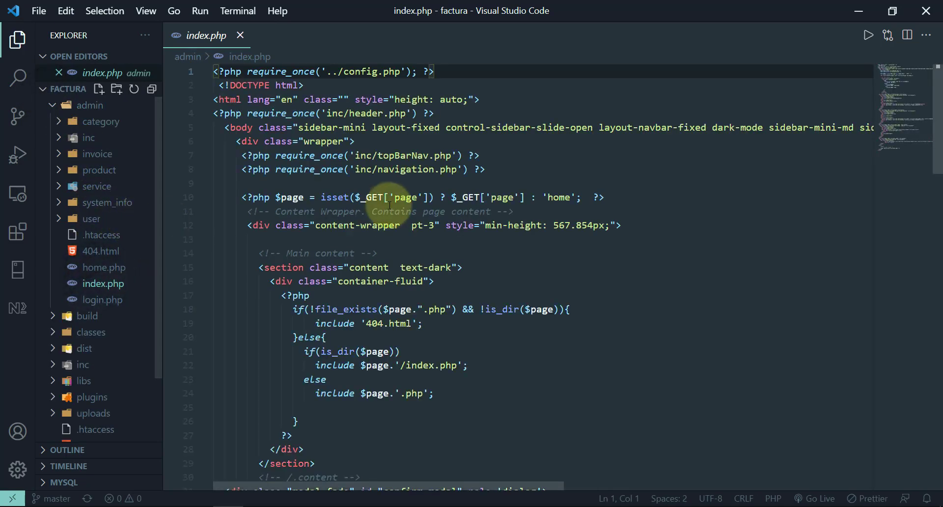
scroll(381, 204, "down", 5)
scroll(388, 205, "up", 5)
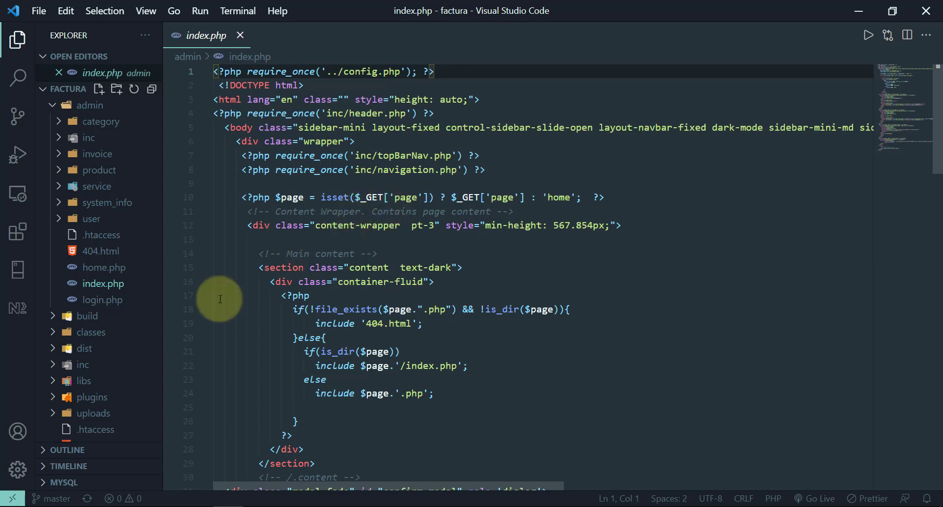
- Switch to Chrome, open localhost/phpmyadmin/, and bring up the form for creating a new database
mouse_move(530, 498)
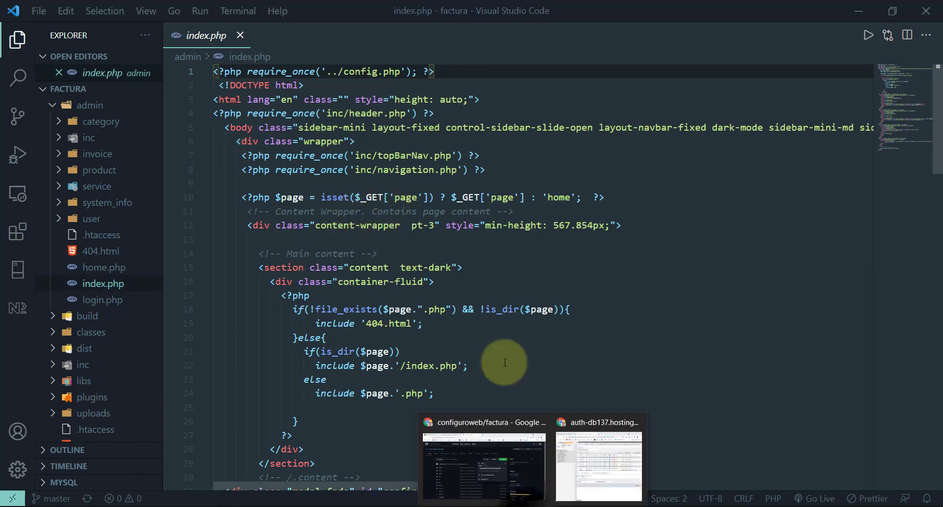
left_click(572, 432)
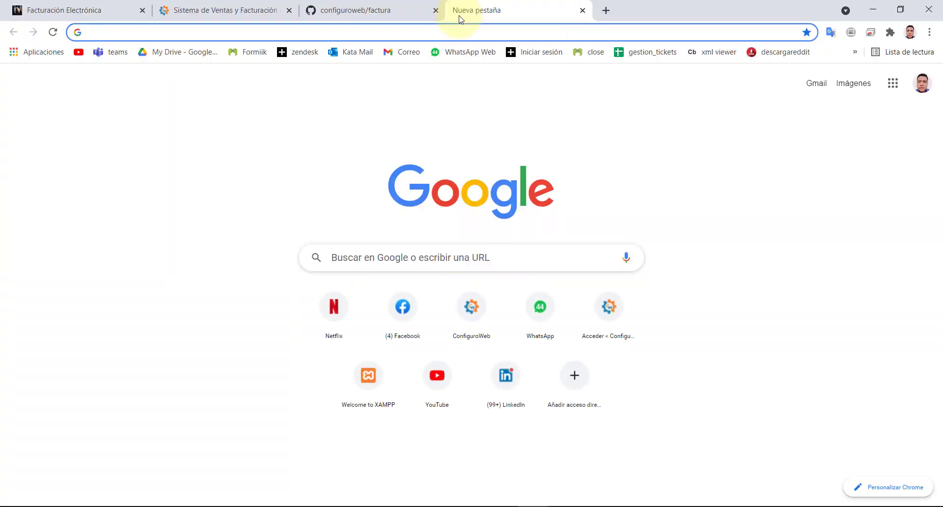
type("lo")
key("Return")
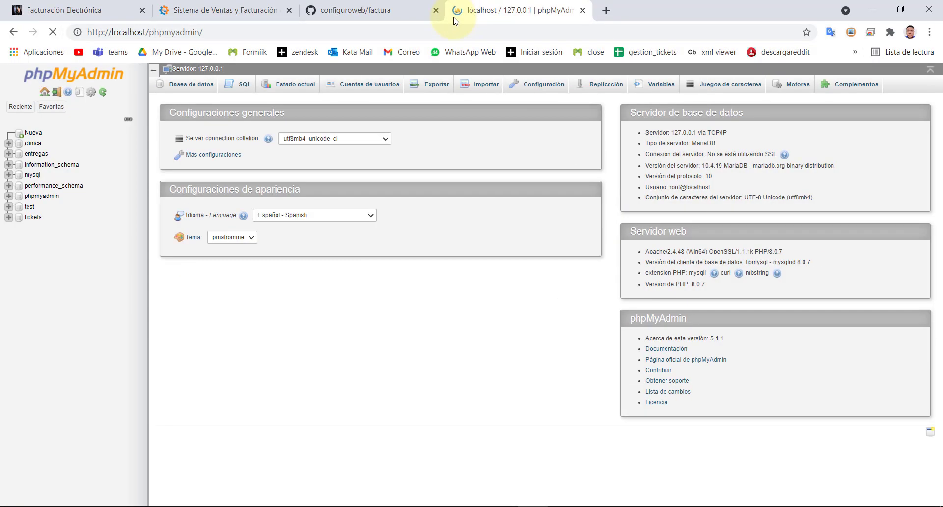
left_click(30, 132)
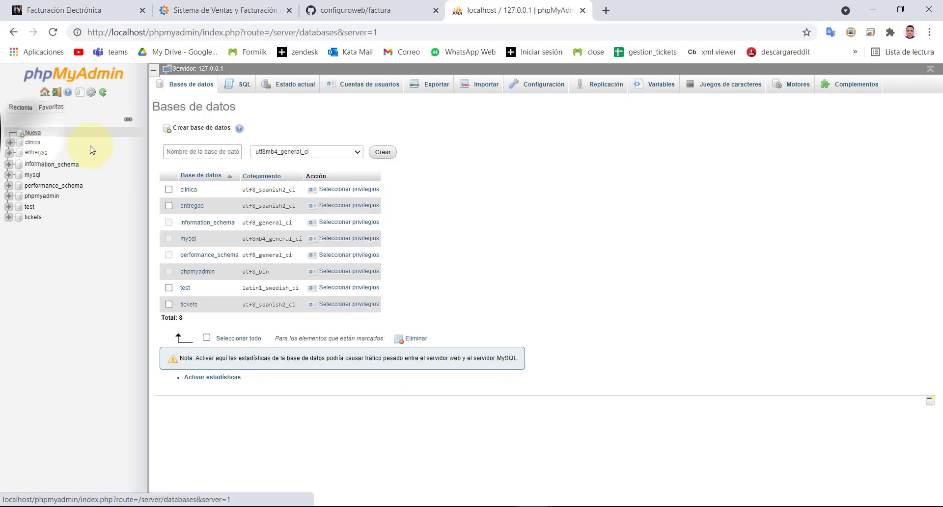
left_click(192, 151)
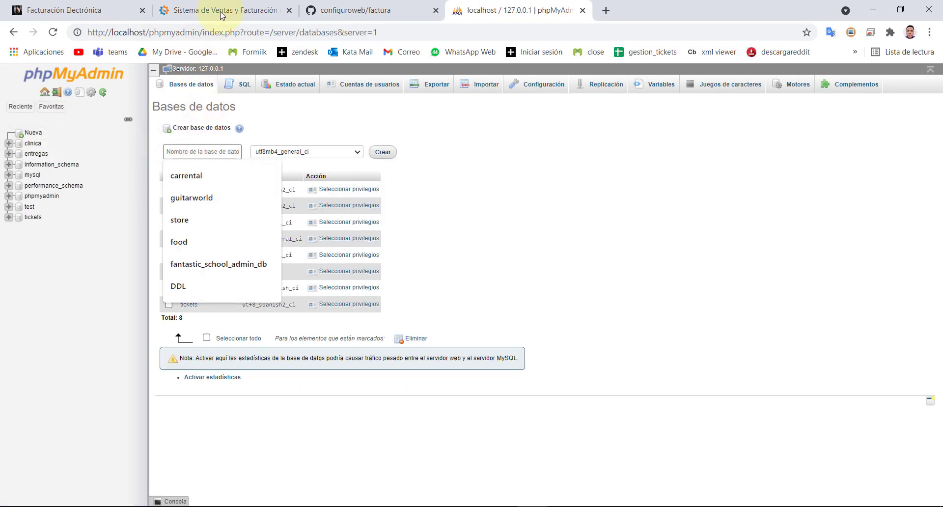
- Switch to Visual Studio Code and open initialize.php to check the database name the project expects
left_click(229, 502)
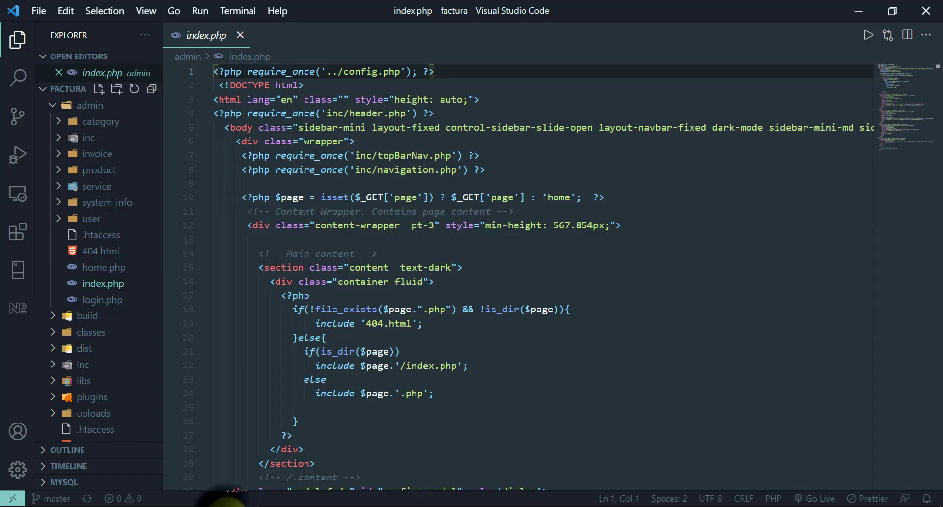
scroll(85, 376, "down", 2)
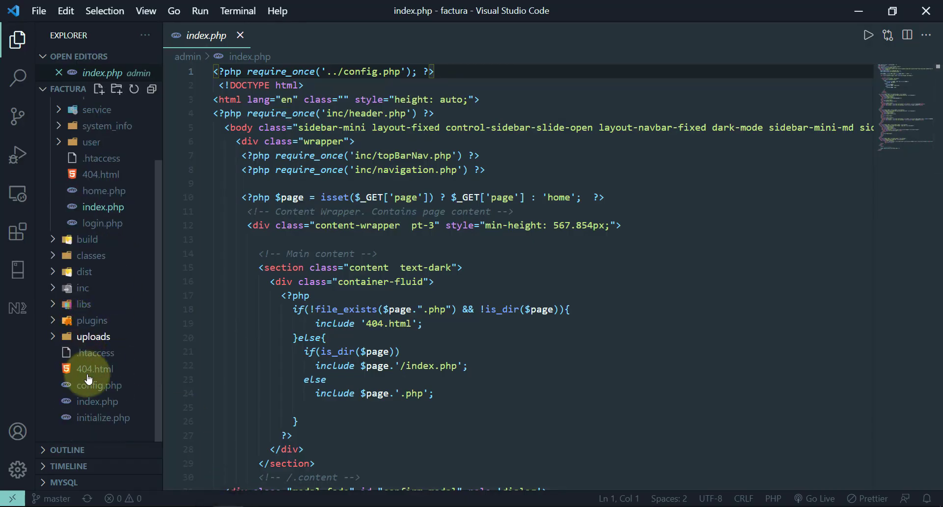
left_click(97, 417)
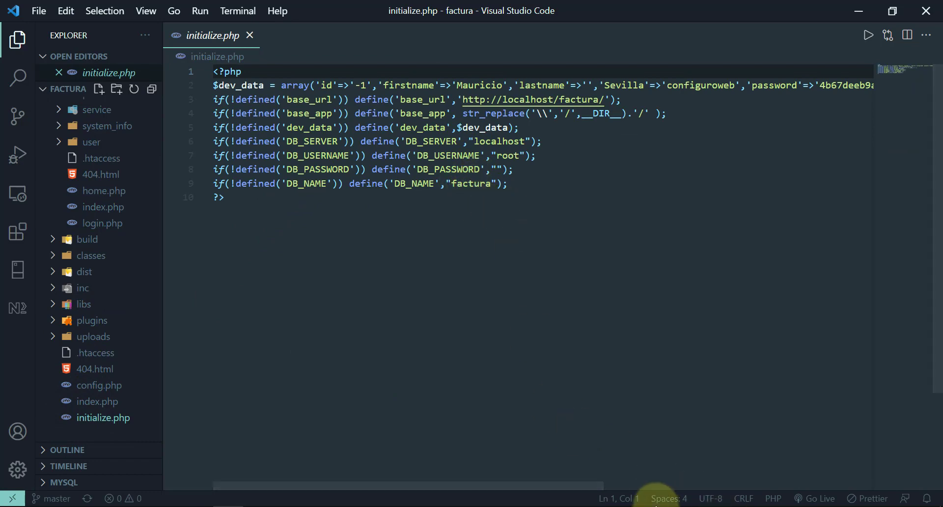
- Return to phpMyAdmin in Chrome and create a database named factura with the utf8_spanish2_ci collation
left_click(521, 504)
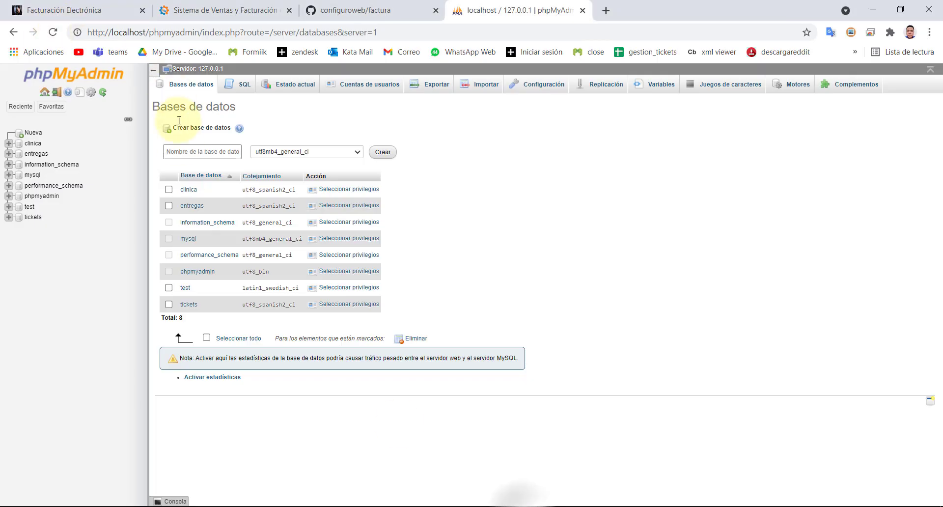
left_click(177, 157)
type("fact")
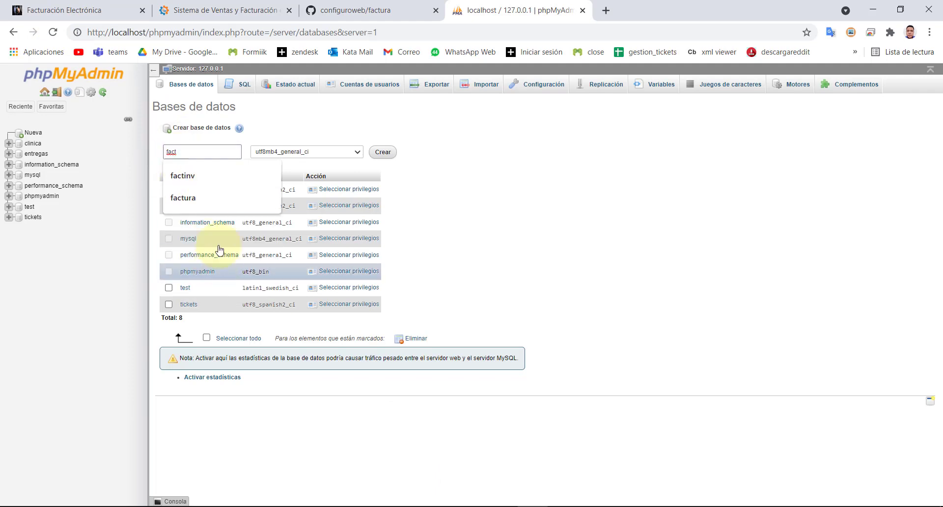
left_click(192, 197)
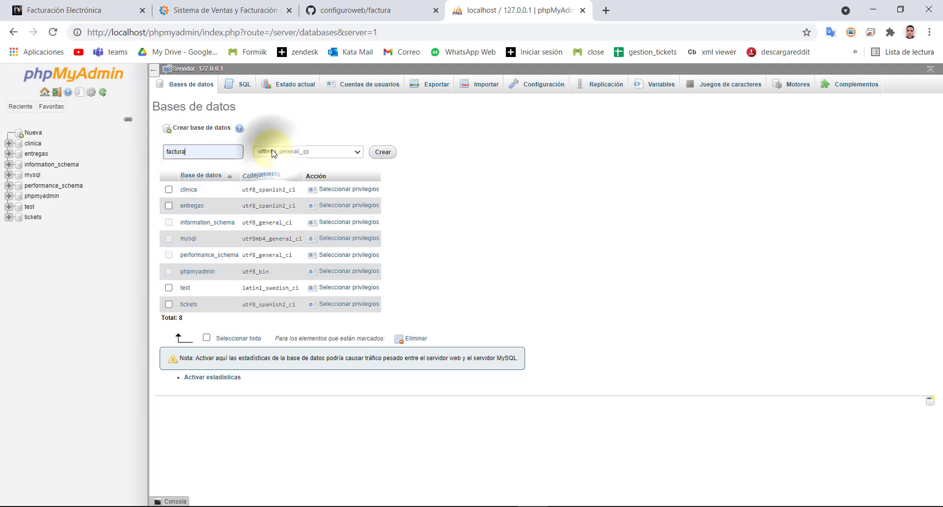
left_click(272, 152)
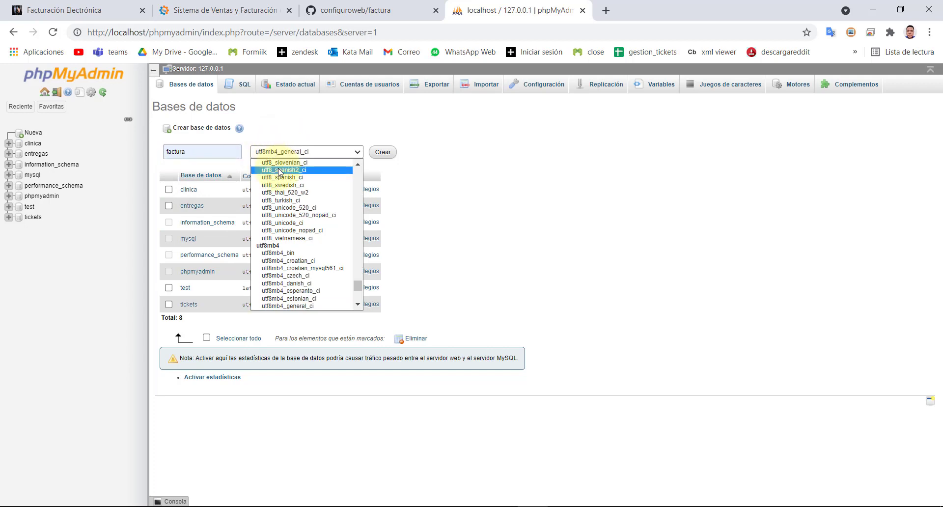
left_click(277, 169)
left_click(382, 152)
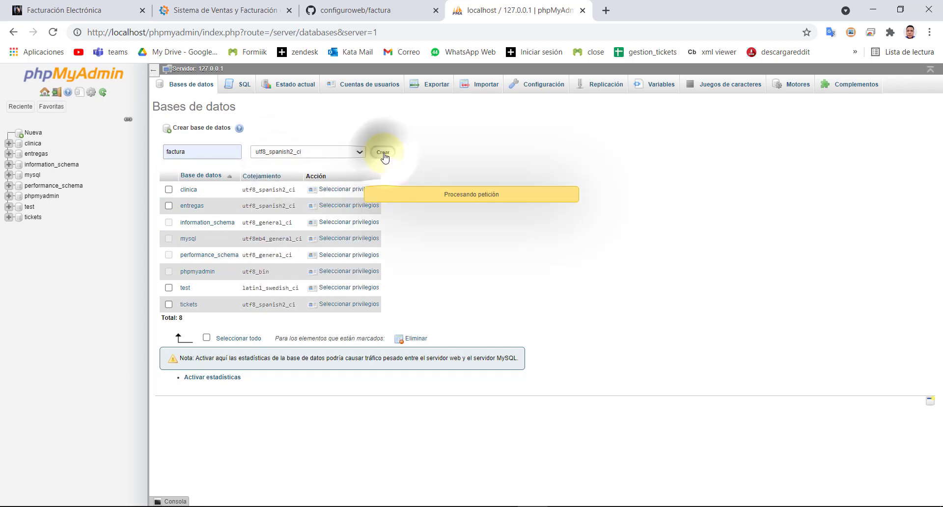
- Select factura.sql from D:\publicidad\configuroweb\aplicaciones php\Sistema de Ventas y Facturación en PHP y MySQL as the file to import into the factura database
left_click(451, 88)
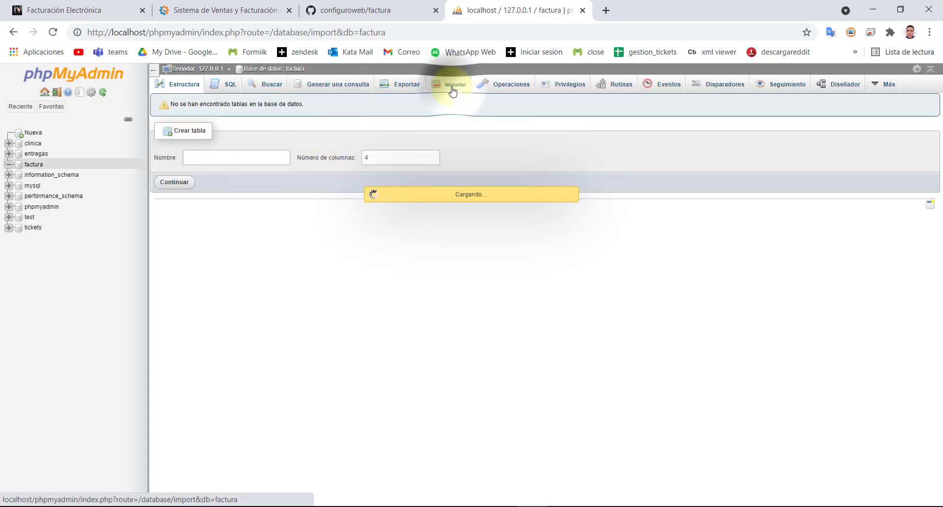
left_click(273, 192)
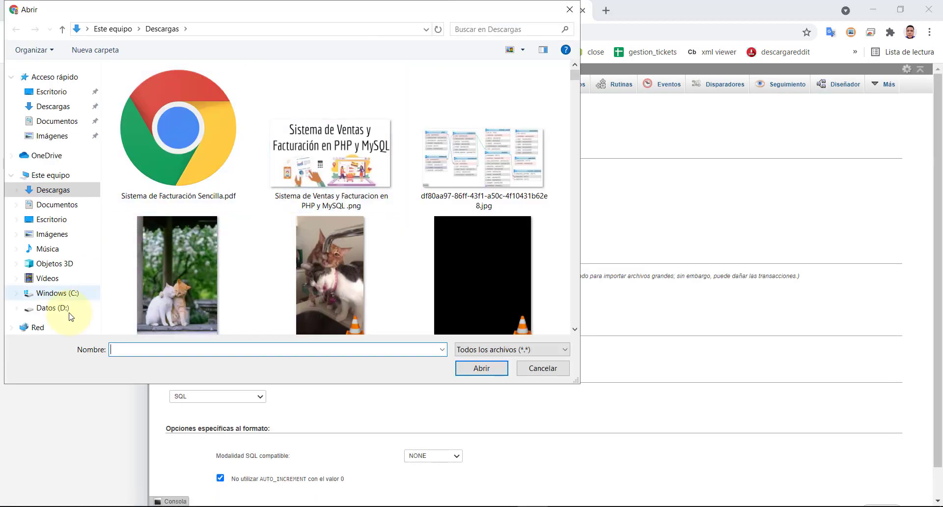
left_click(56, 308)
left_click(173, 285)
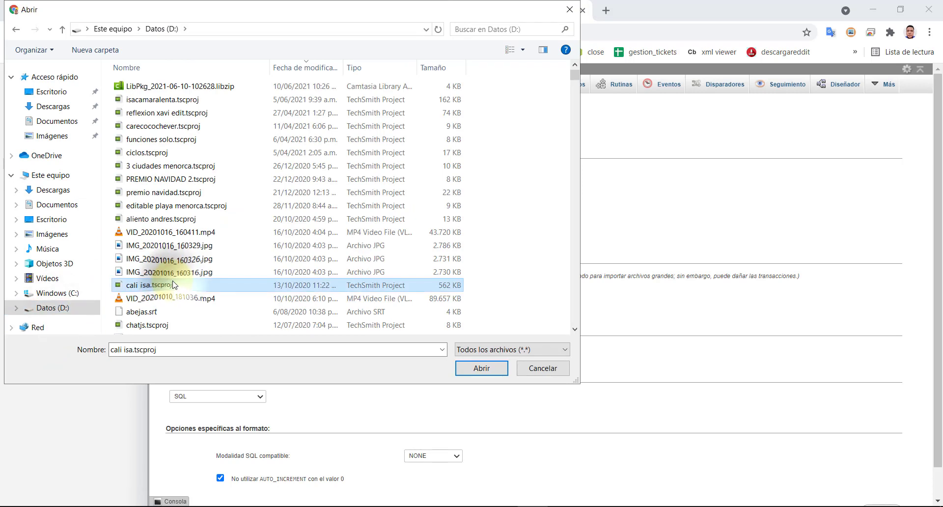
key("Return")
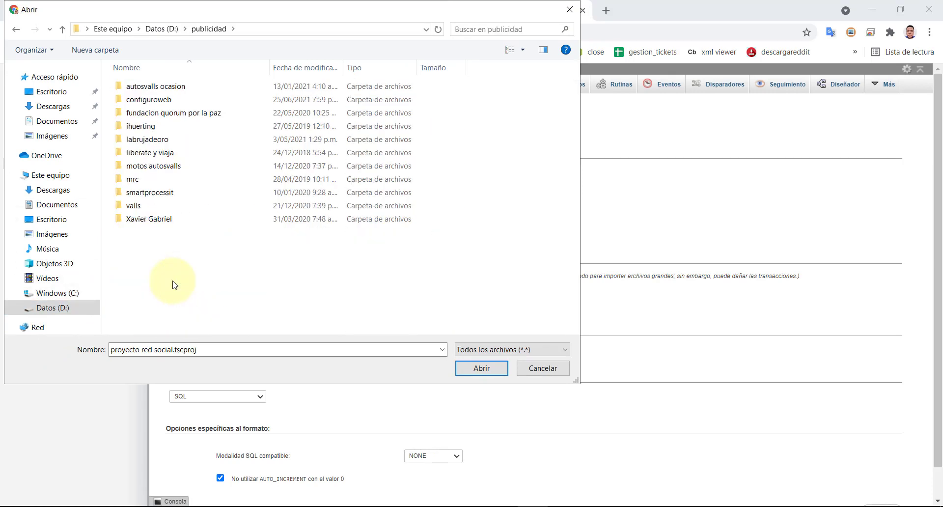
key("c")
key("Return")
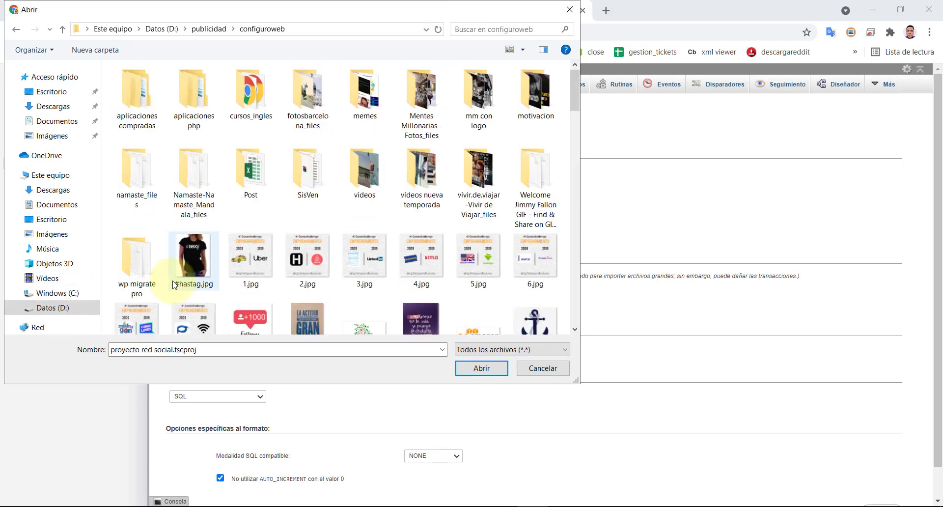
double_click(216, 114)
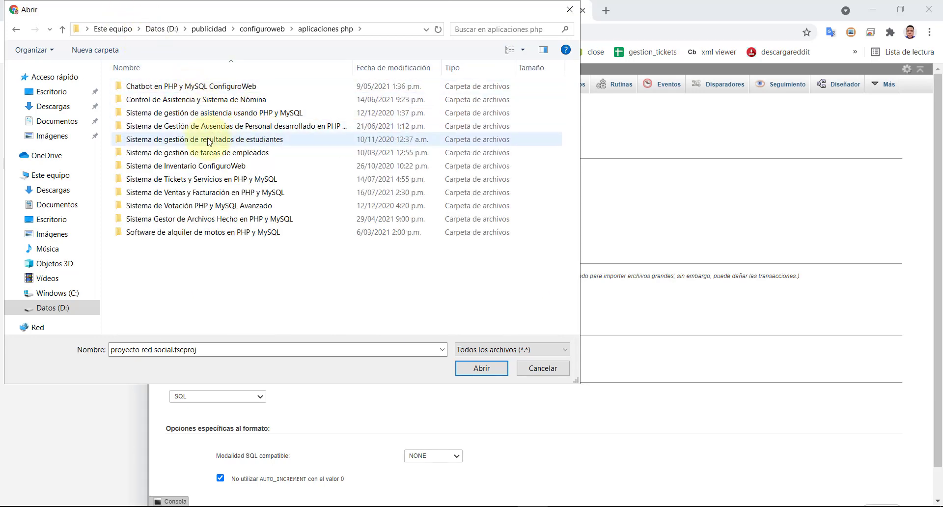
double_click(171, 192)
left_click(142, 86)
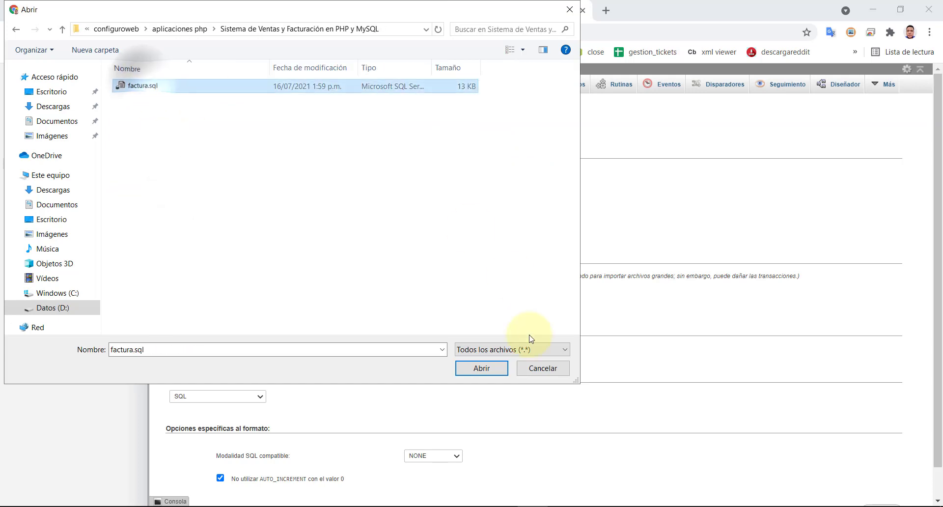
left_click(476, 368)
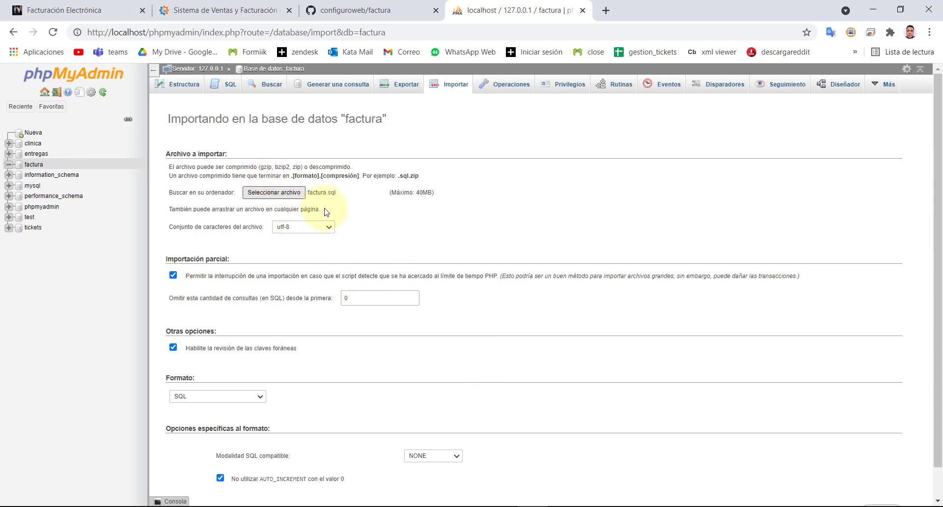
- Run the import of factura.sql and open the structure of the factura database
scroll(538, 276, "down", 1)
left_click(877, 477)
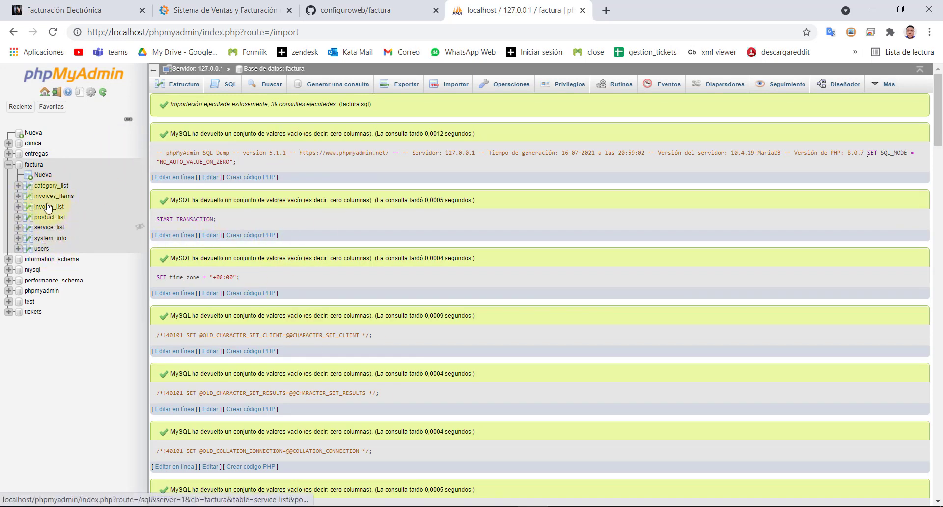
left_click(41, 164)
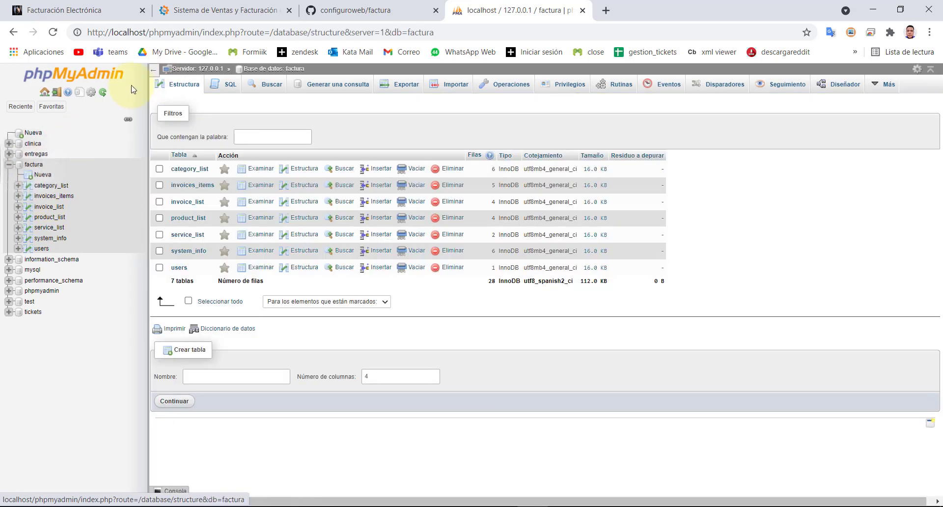
- Open a blank browser tab, return to the factura database page, and highlight the start of its phpMyAdmin address
left_click(605, 11)
type("localhost/phpmyadmin/")
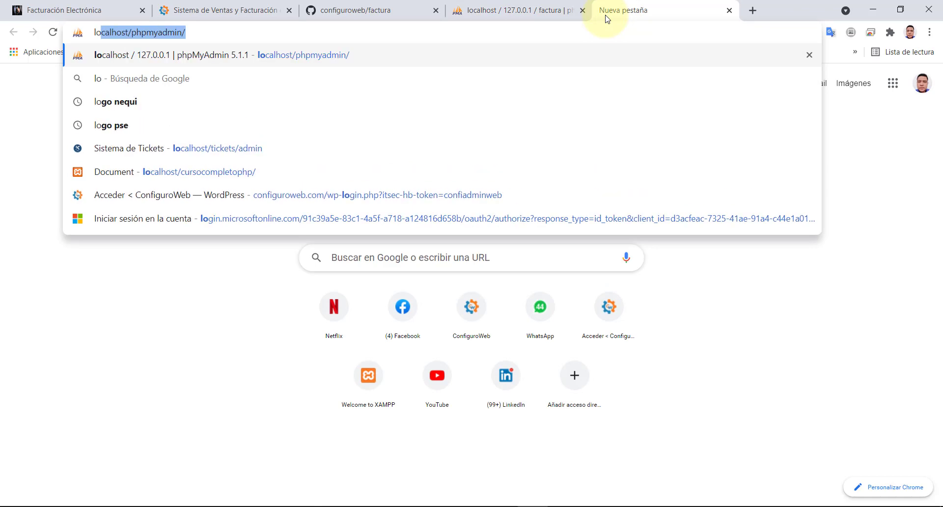
left_click(545, 11)
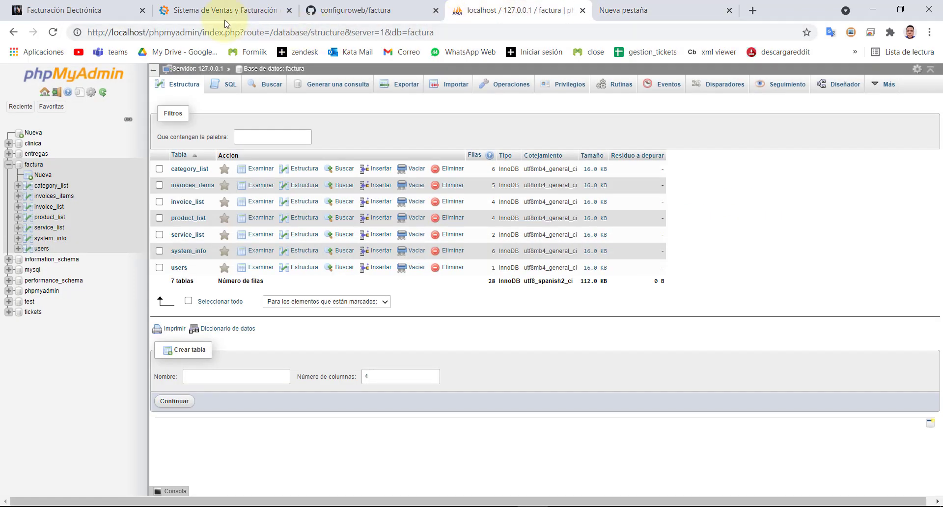
left_click_drag(219, 32, 88, 32)
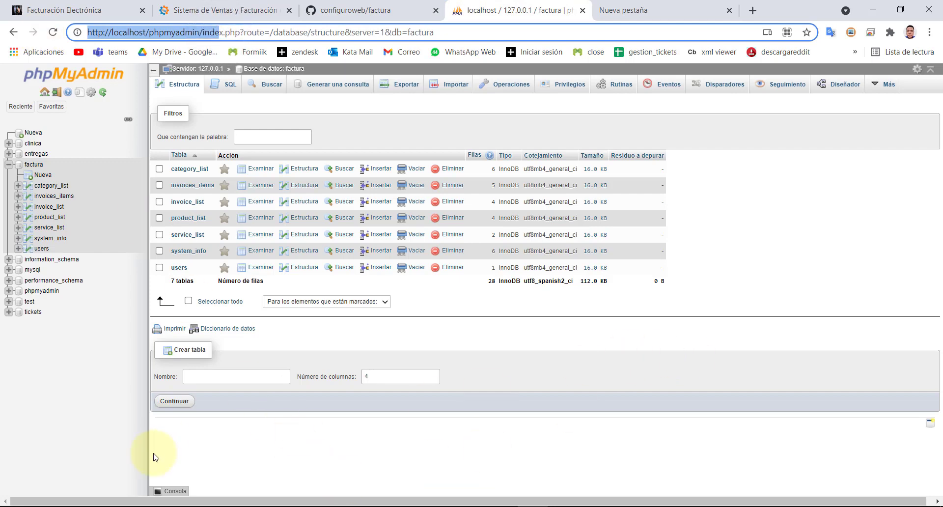
- Open the XAMPP Control Panel, move it to the middle of the screen, and check the status of Apache and MySQL
left_click(9, 504)
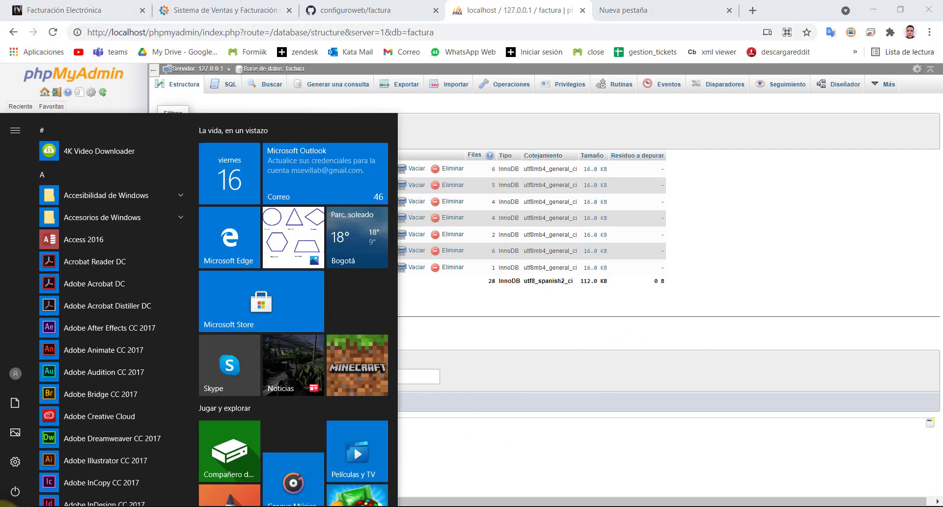
type("xam")
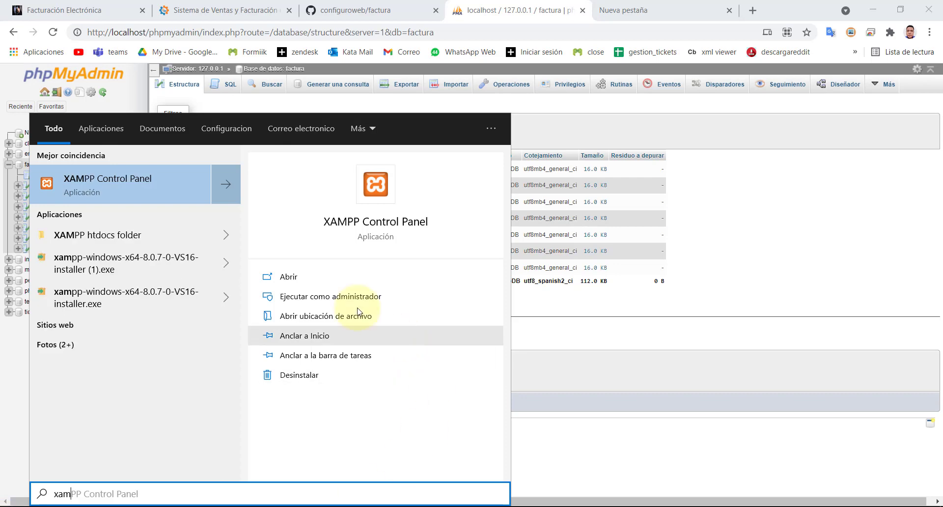
left_click(303, 277)
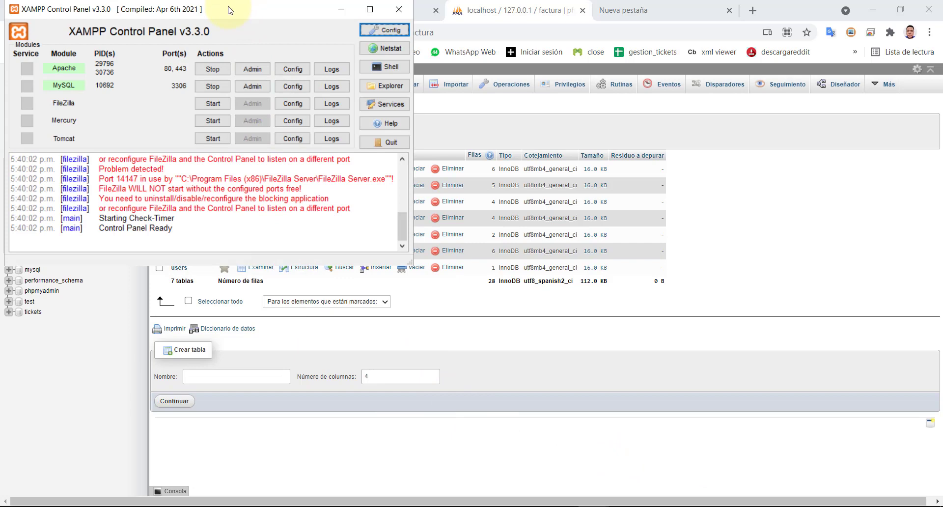
left_click_drag(228, 10, 446, 145)
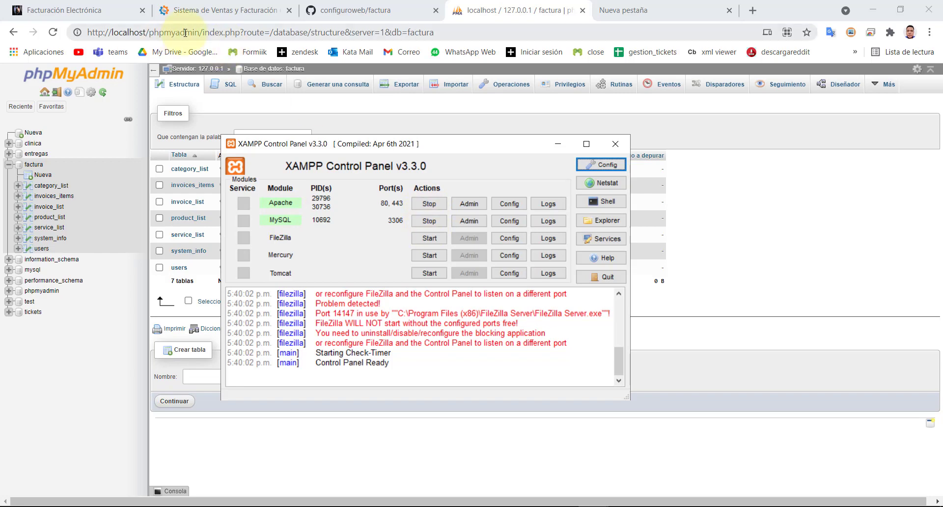
- Return to phpMyAdmin in Chrome and review its address and the table list of the factura database
left_click(202, 33)
left_click(13, 32)
left_click(33, 32)
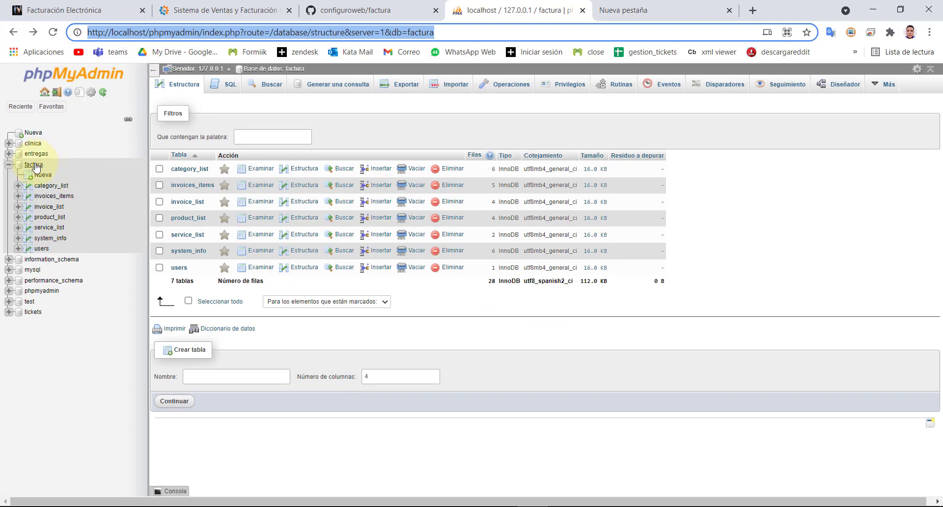
left_click(35, 167)
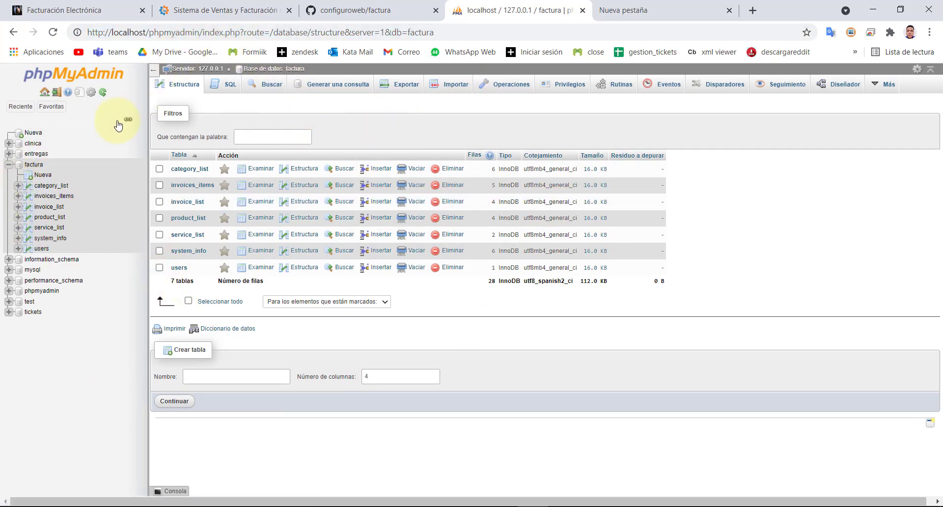
left_click(33, 167)
- Open the local billing system in the blank browser tab at localhost/factura
left_click(648, 11)
type("localhost/phpmyadmin/")
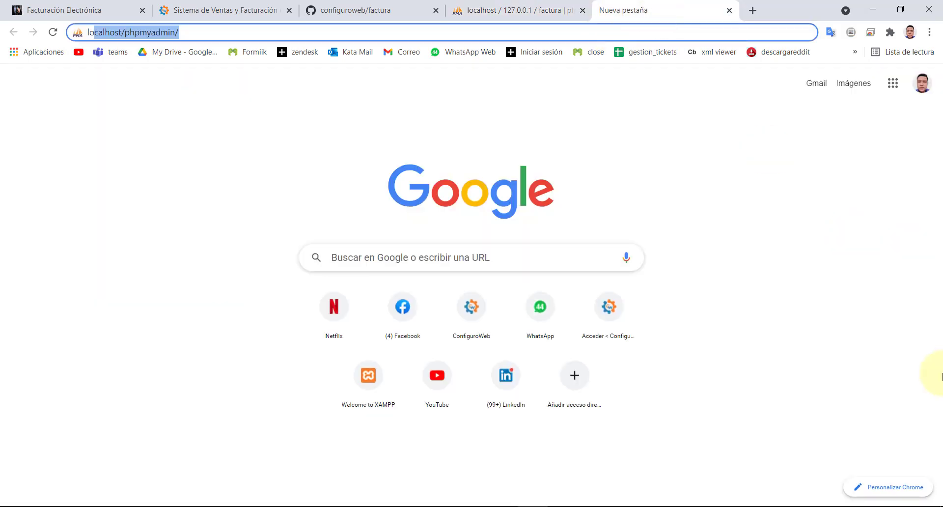
key("Right")
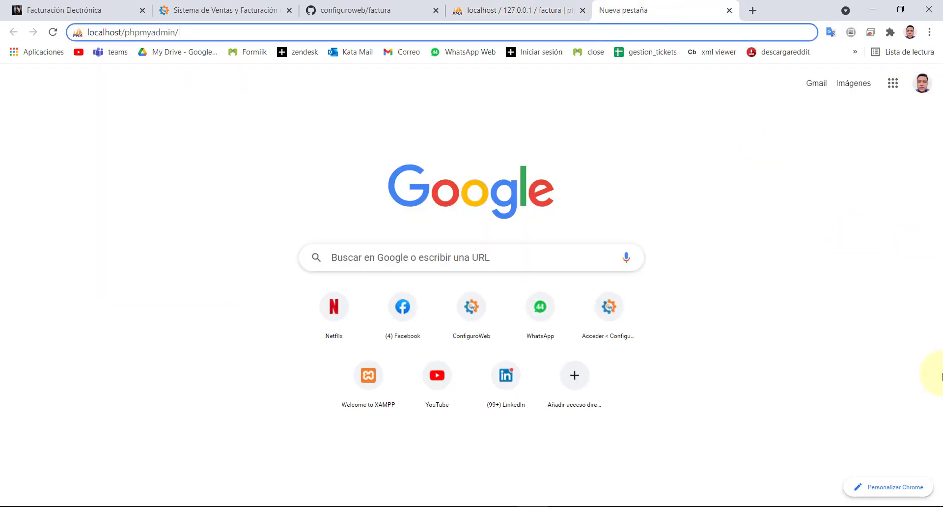
key("shift+Left")
key("shift+Left")
key("shift+Left")
key("shift+Left")
key("shift+Left")
key("shift+Left")
key("shift+Left")
key("shift+Left")
key("shift+Left")
key("shift+Left")
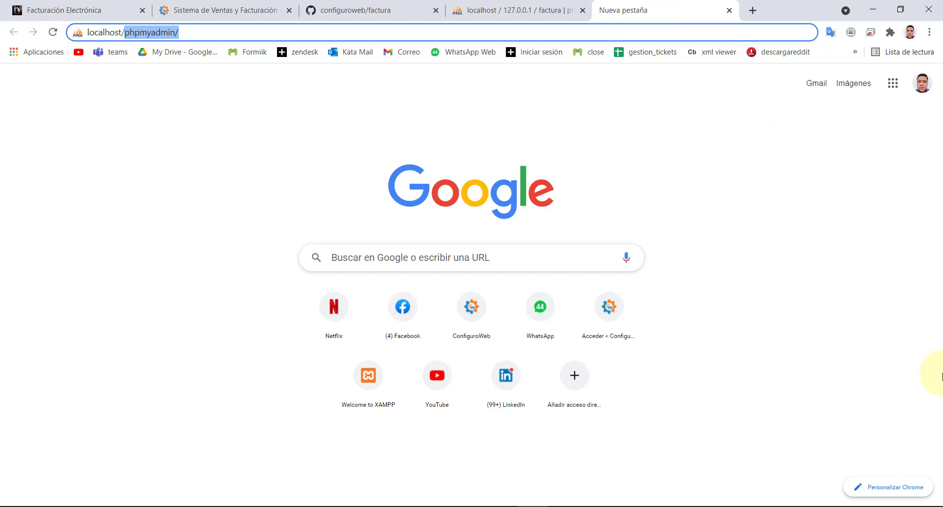
type("fa")
key("Return")
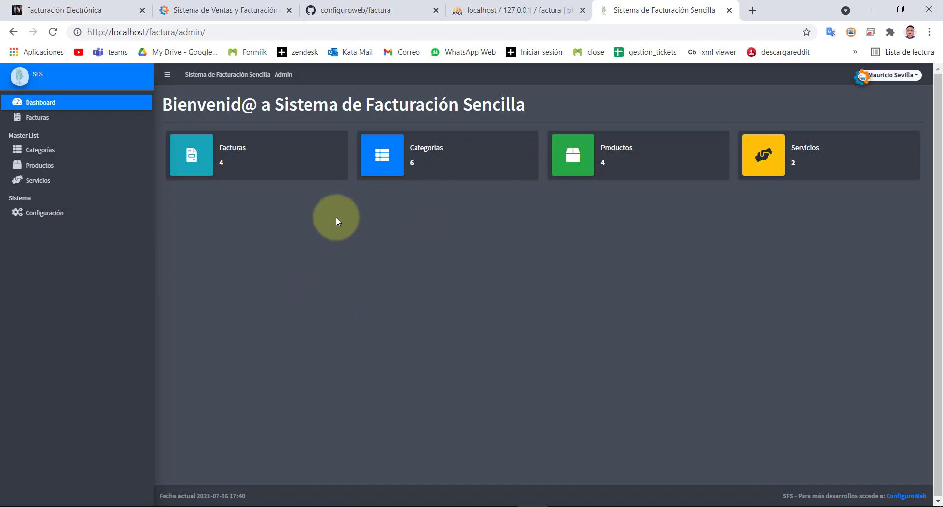
- Log out of the billing system and clear the prefilled username and password on the login form
left_click(891, 76)
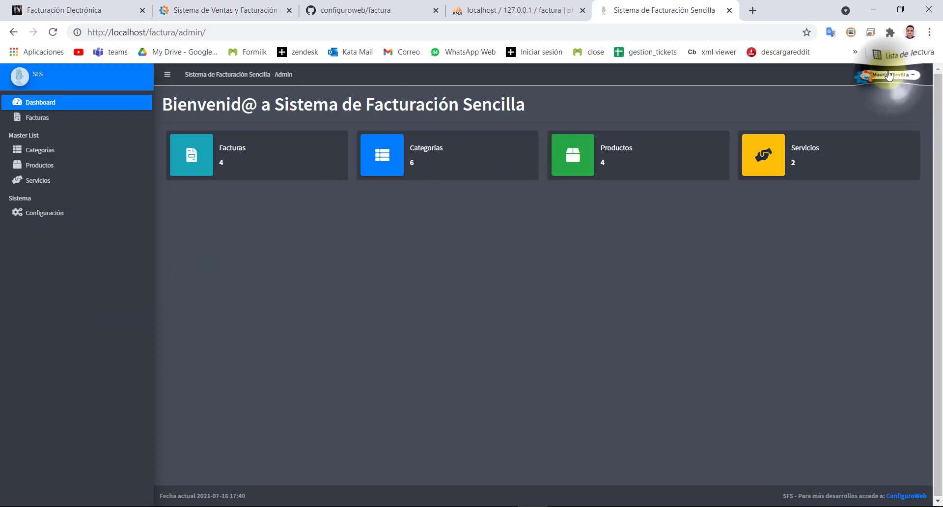
left_click(879, 114)
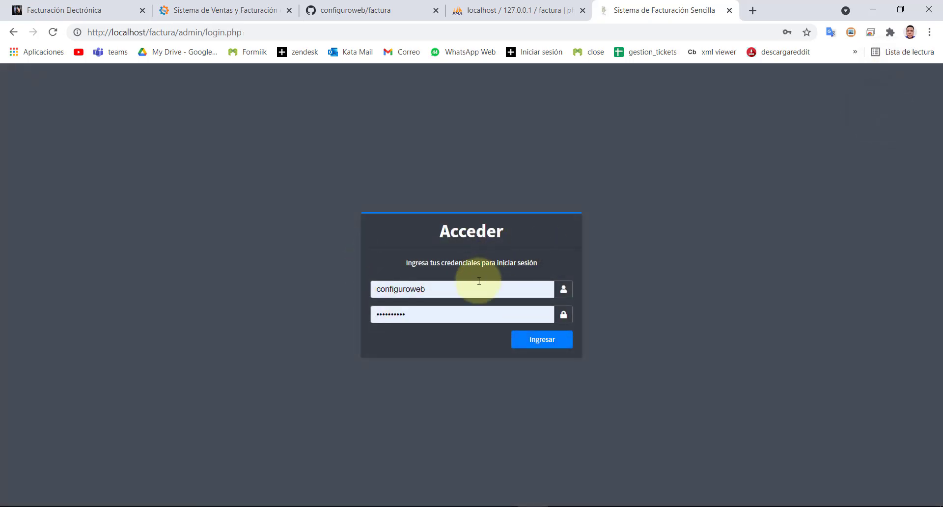
left_click(478, 284)
key("BackSpace")
key("BackSpace")
key("BackSpace")
key("BackSpace")
key("BackSpace")
key("BackSpace")
key("BackSpace")
key("BackSpace")
key("BackSpace")
key("BackSpace")
key("BackSpace")
key("BackSpace")
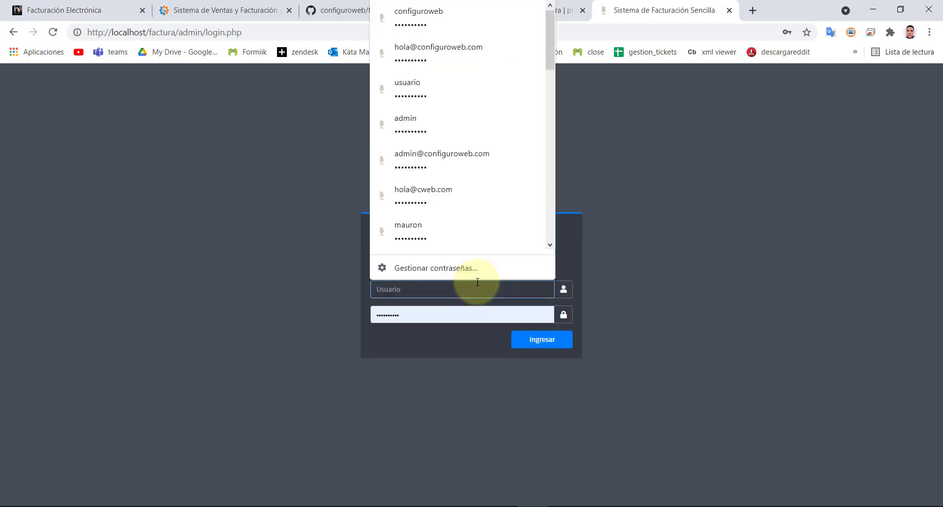
key("Tab")
key("BackSpace")
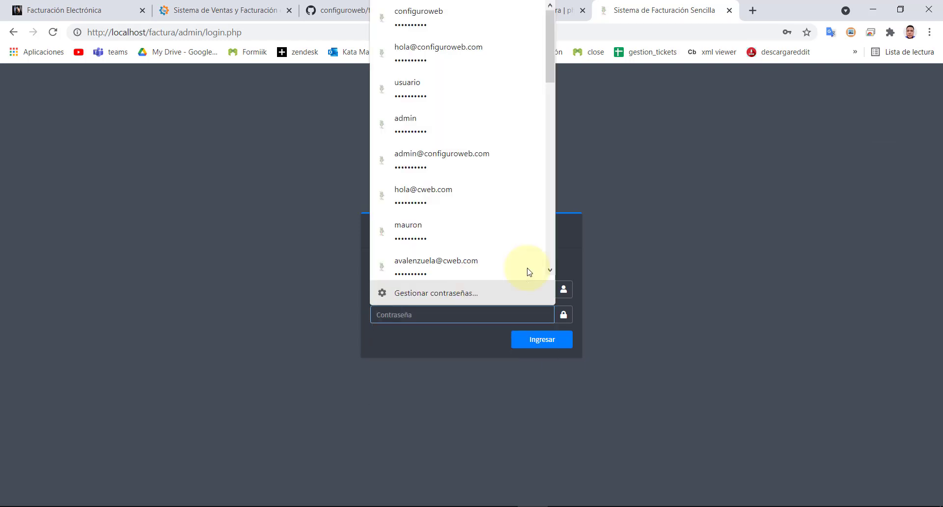
- Fill the login form's username and password with the saved configuroweb credentials
left_click(626, 302)
left_click(461, 287)
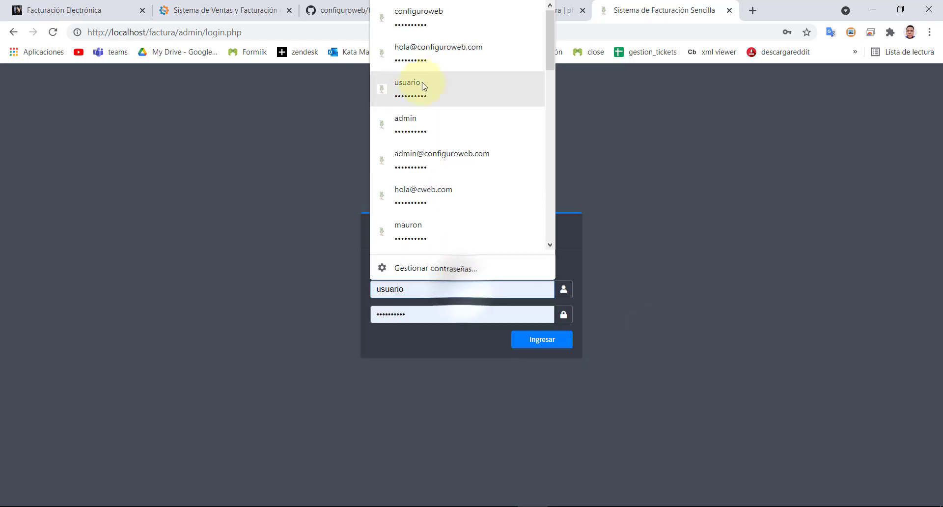
left_click(420, 22)
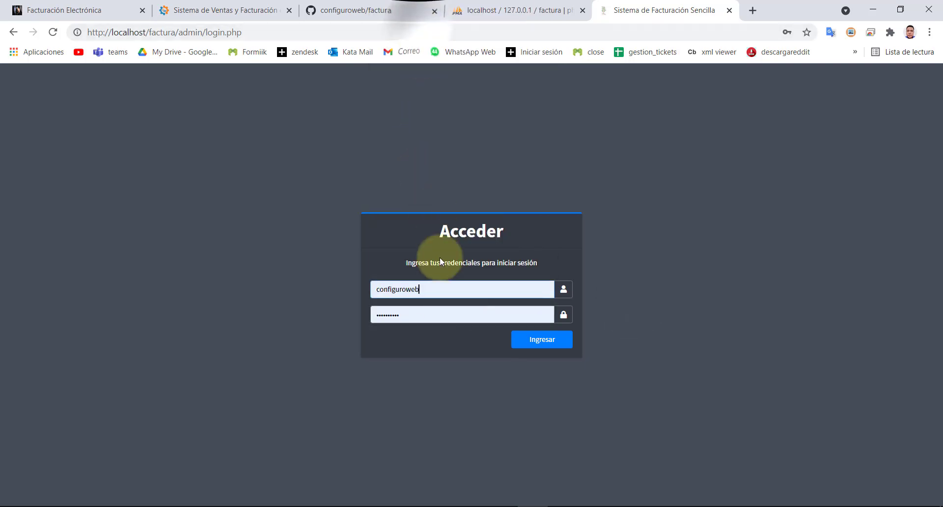
left_click(410, 316)
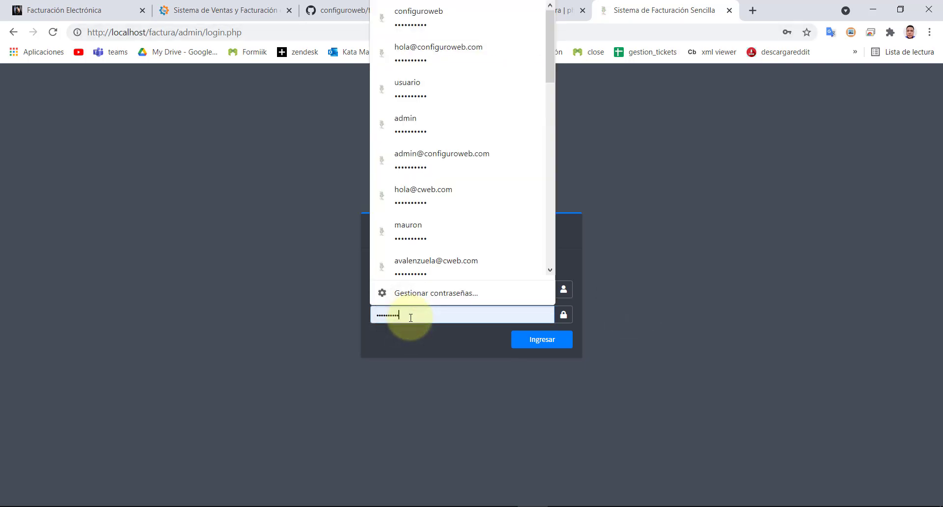
left_click(643, 295)
left_click(563, 340)
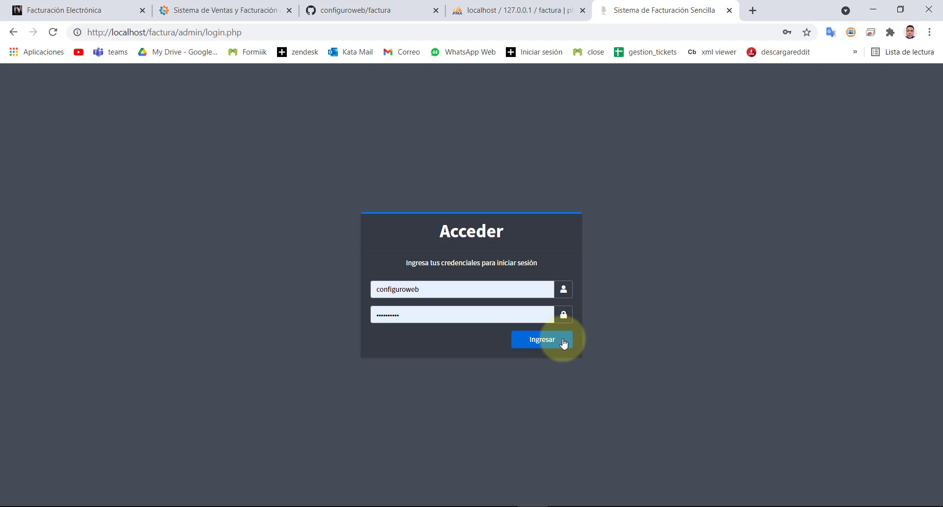
- Switch to Visual Studio Code and review the database name, database username and base_url lines in initialize.php
left_click(230, 502)
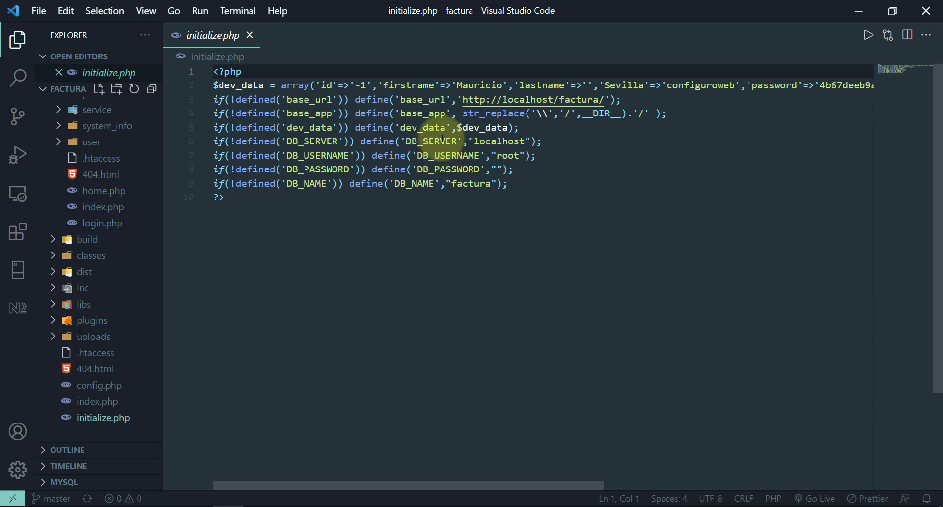
left_click_drag(425, 187, 489, 183)
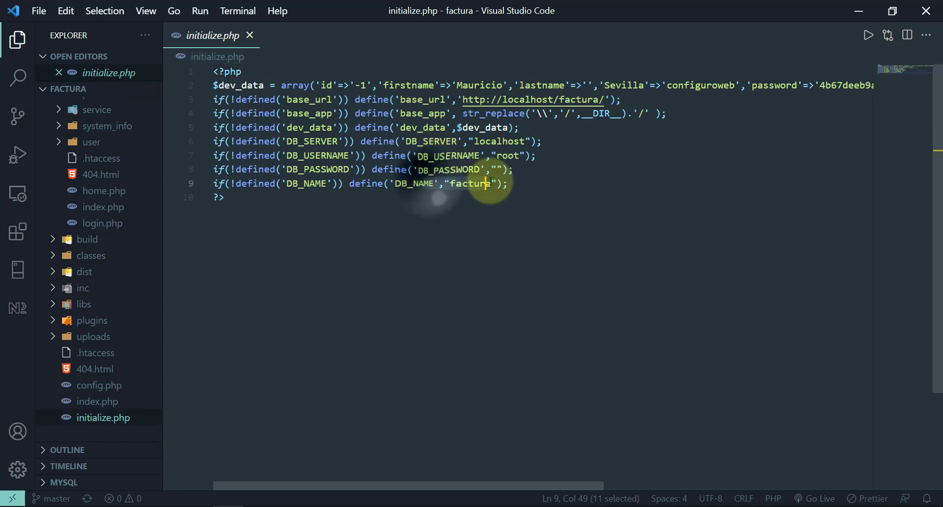
left_click(463, 155)
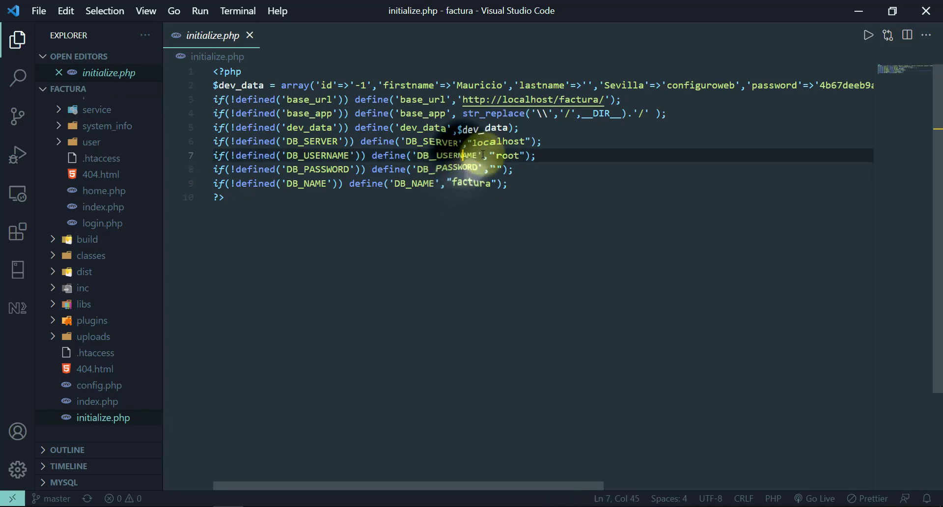
left_click(524, 155, "shift")
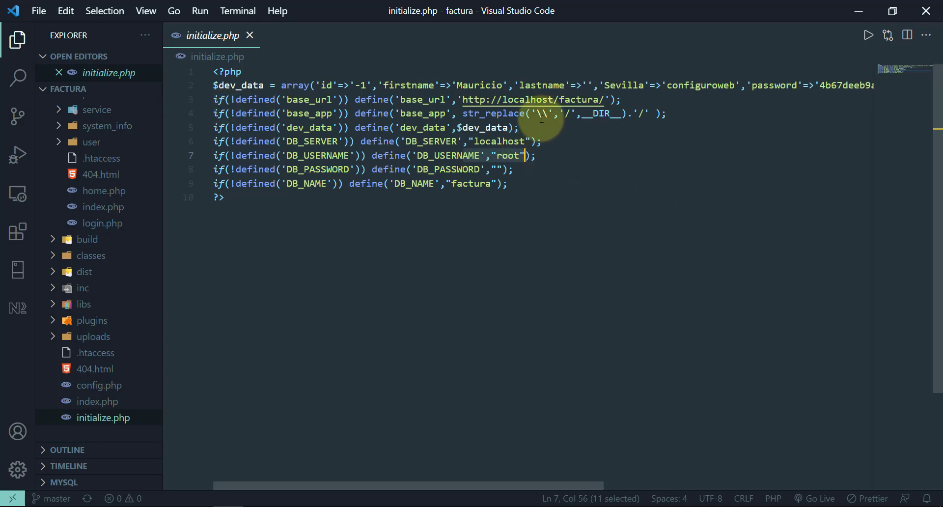
left_click_drag(462, 99, 602, 99)
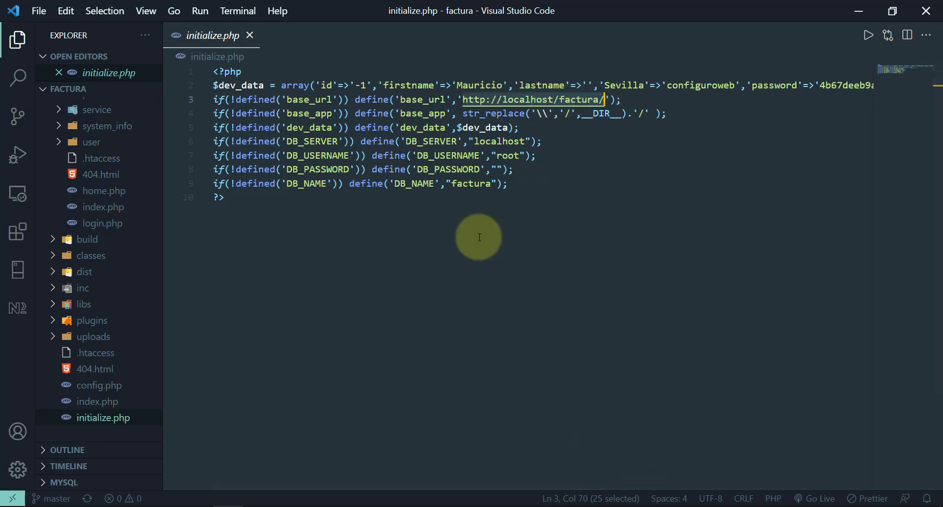
- Change the base_url protocol to https and replace localhost with a personal .com domain, keeping the /factura/ folder
left_click(485, 100)
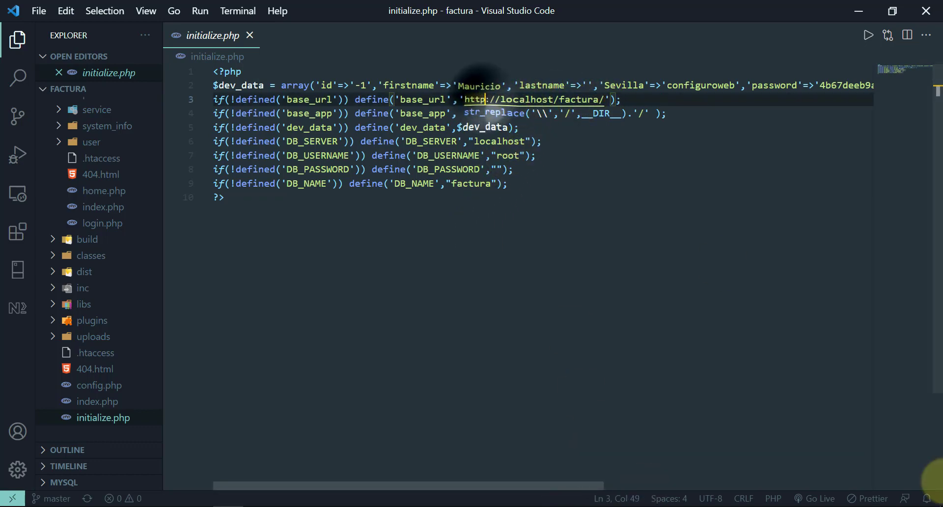
type("s")
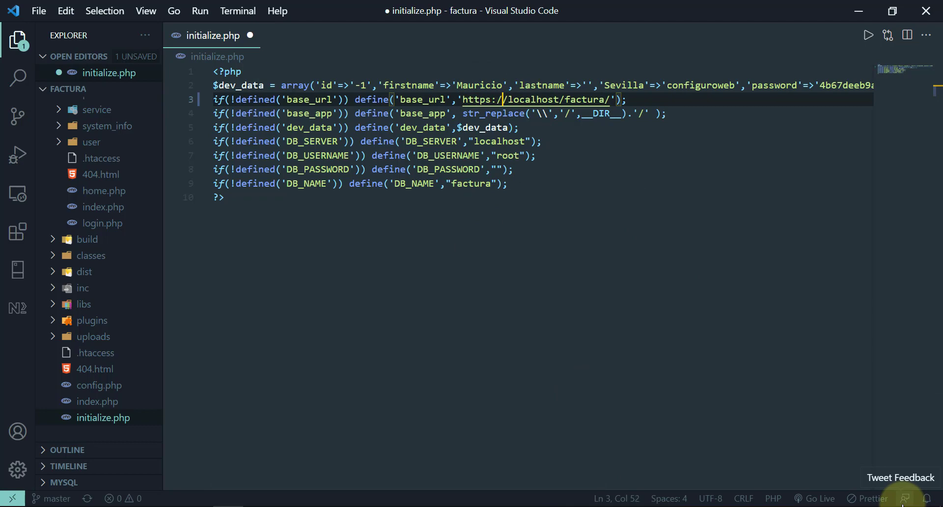
key("Right")
key("shift+Right")
key("shift+Right")
key("shift+Right")
key("shift+Right")
key("shift+Right")
key("shift+Right")
key("shift+Right")
key("shift+Right")
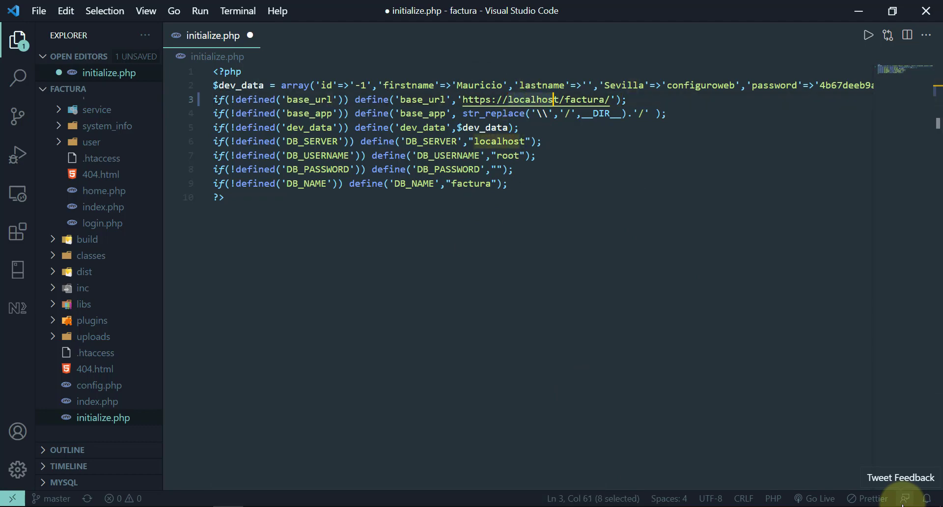
type("mauriciose")
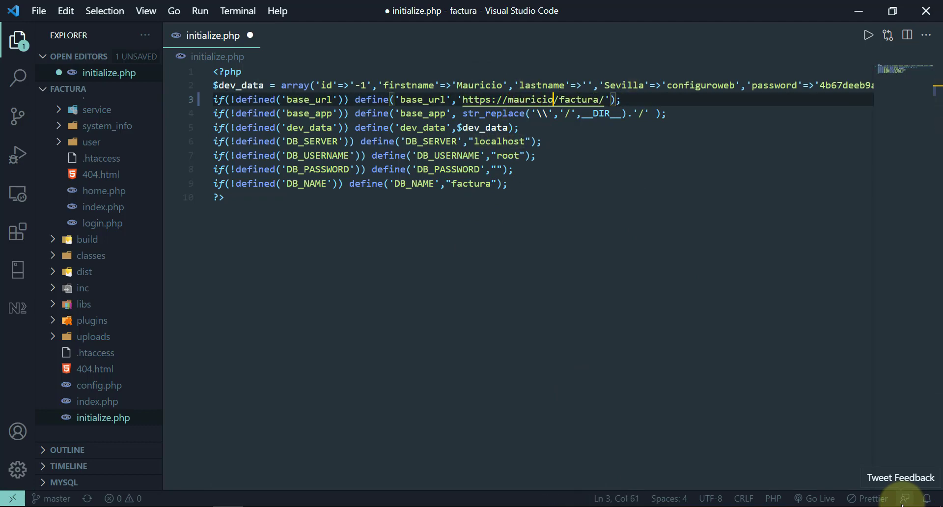
type("villla.")
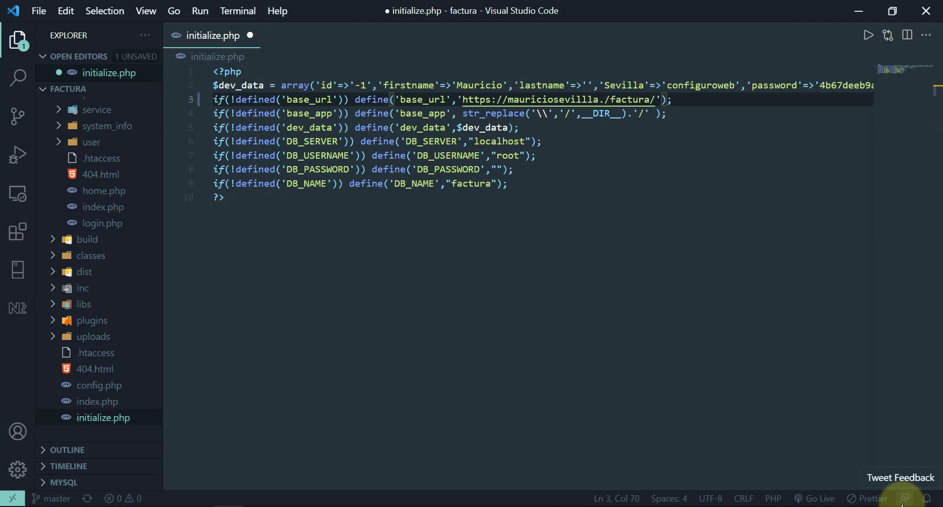
key("BackSpace")
key("BackSpace")
key("BackSpace")
key("BackSpace")
type("la.com")
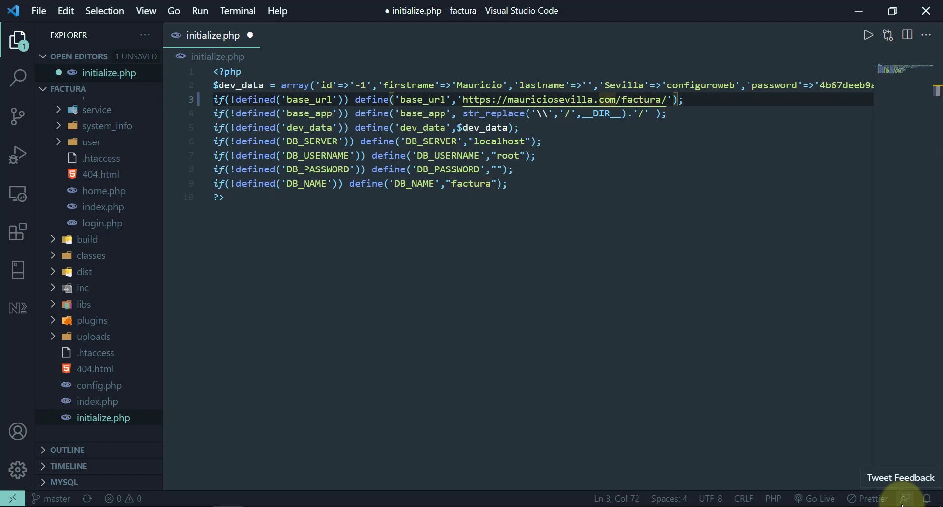
- Highlight the factura folder name after the domain in the base_url address
key("Right")
key("shift+End")
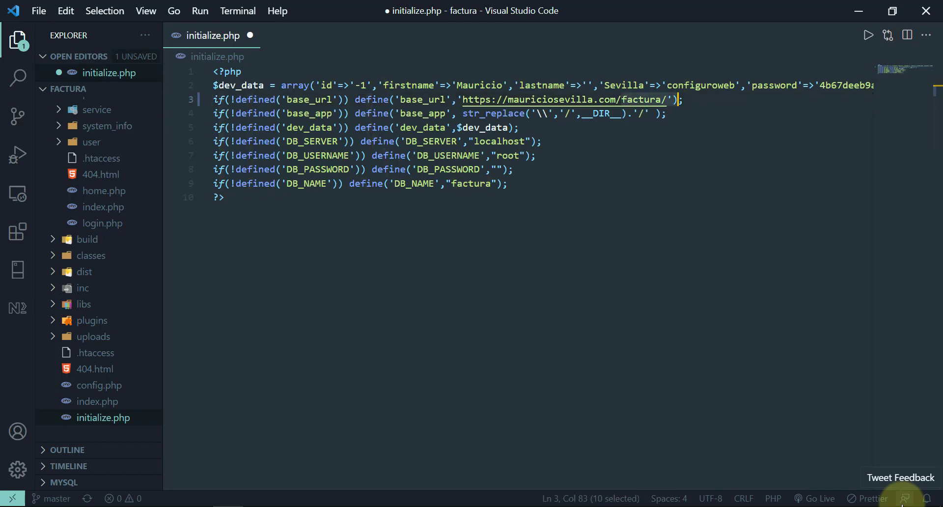
key("shift+Left")
key("shift+Left")
key("shift+Left")
key("shift+Left")
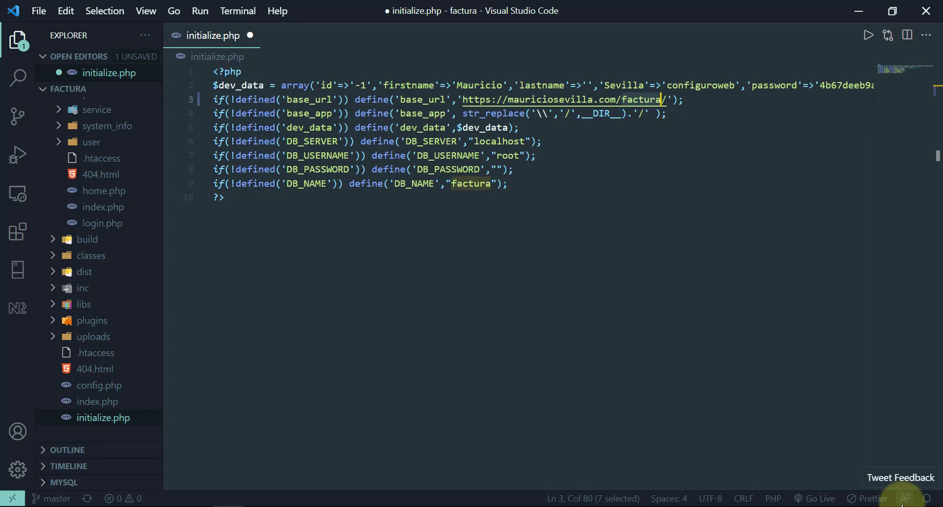
key("Left")
key("Left")
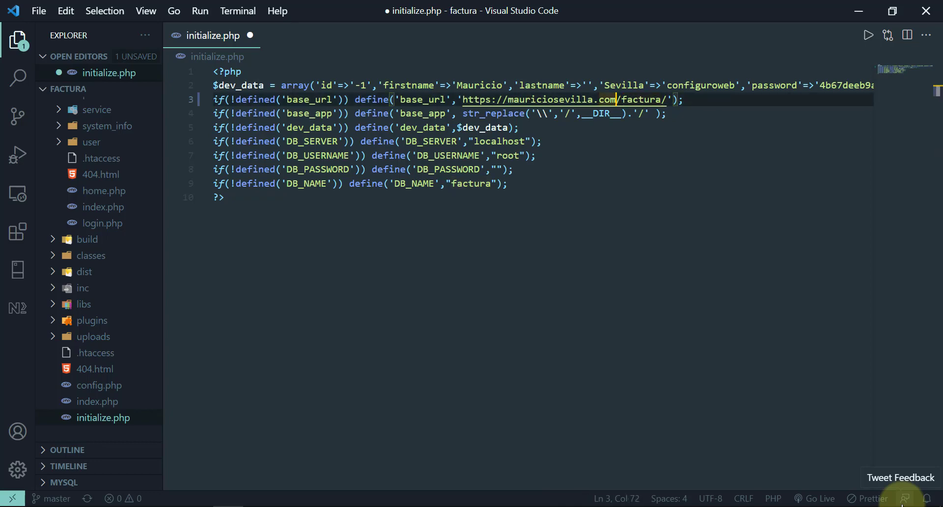
- Revert the domain replacement in base_url so that its host is localhost
key("BackSpace")
key("BackSpace")
key("BackSpace")
key("BackSpace")
key("BackSpace")
key("BackSpace")
type("lla.")
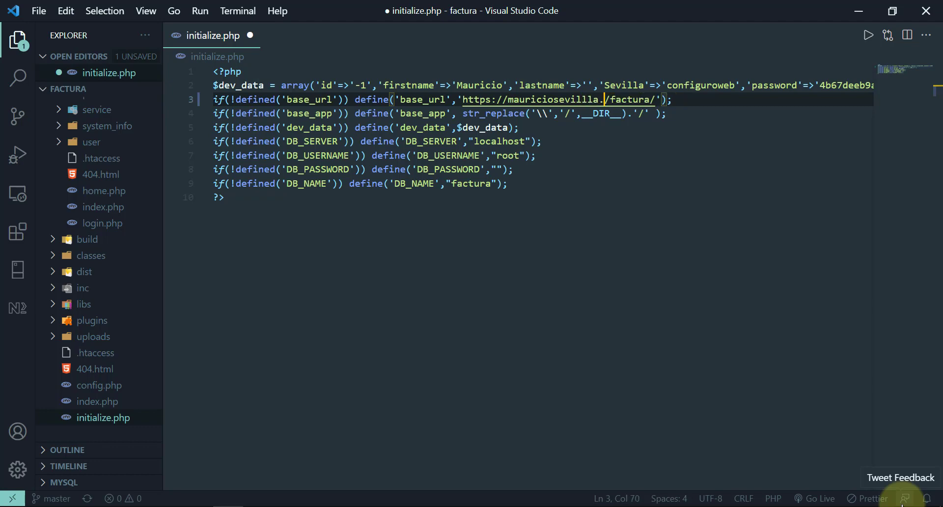
key("ctrl+shift+Left")
type("localhost")
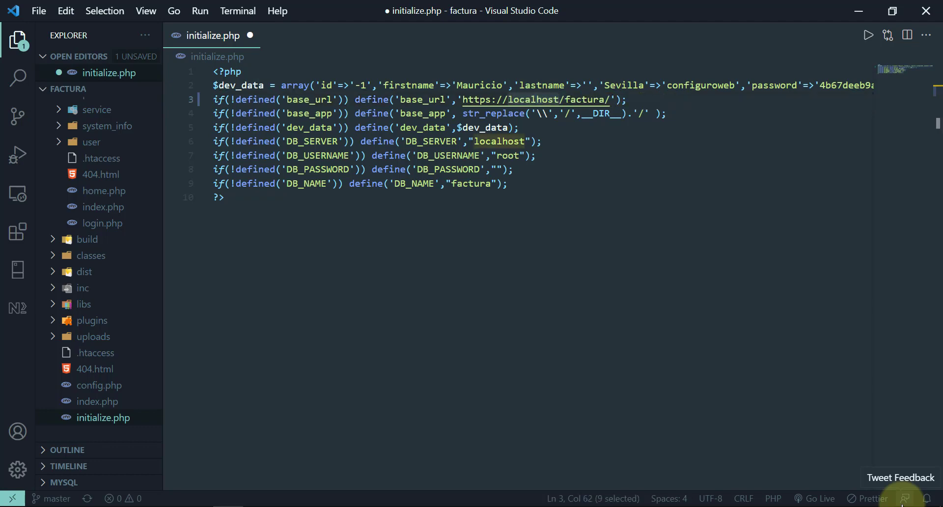